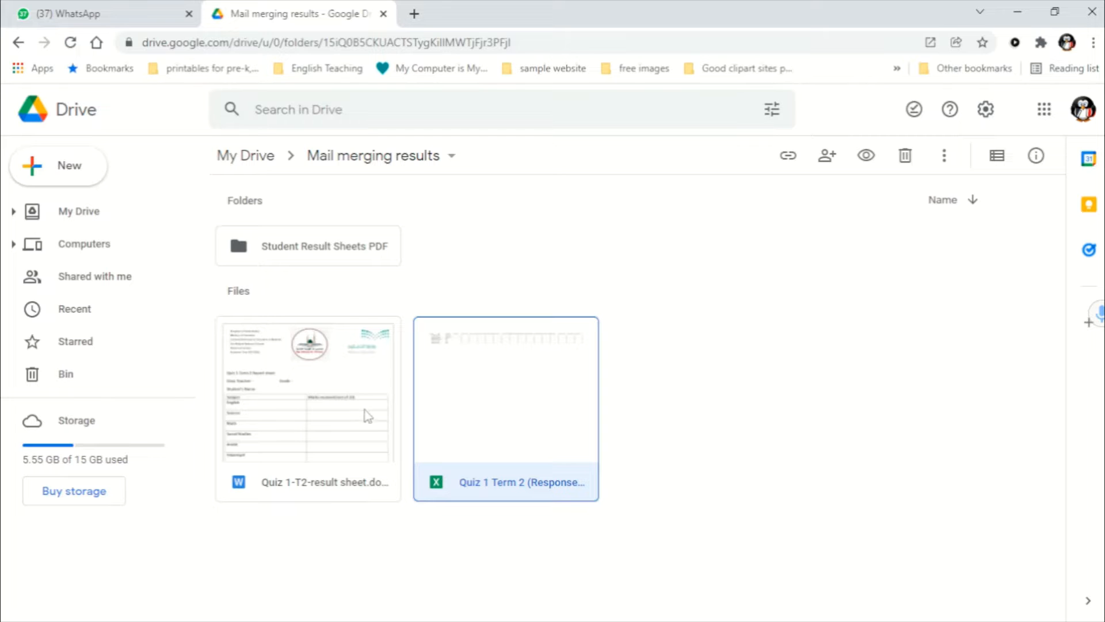
Step: Open the Quiz 1 Term 2 (Responses) spreadsheet from the Mail merging results folder and look across its student mark columns
double_click(483, 426)
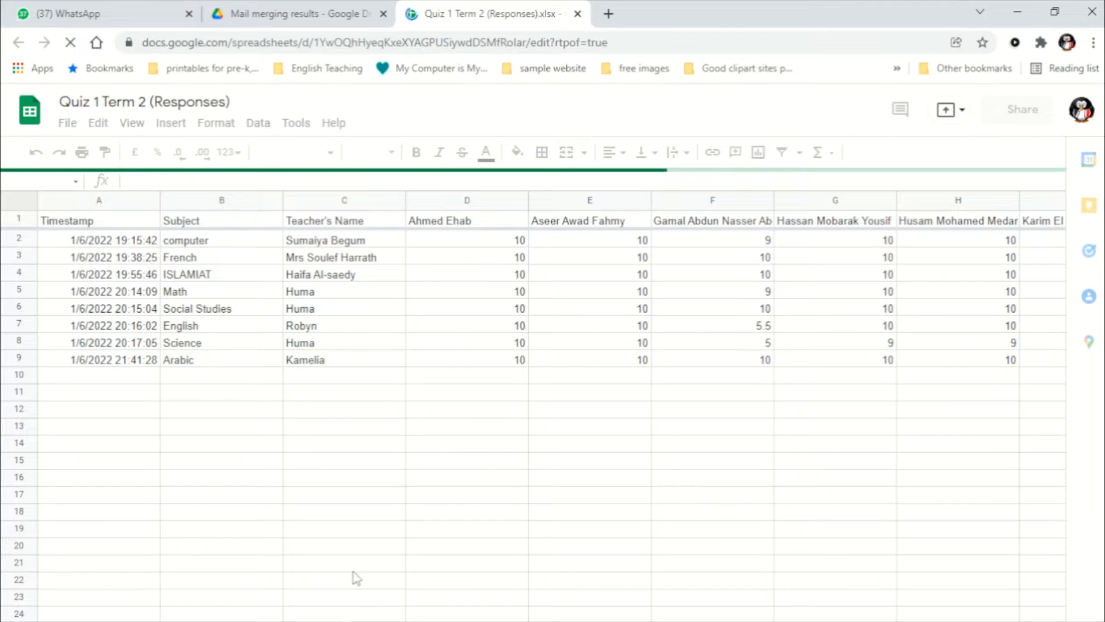
mouse_move(363, 615)
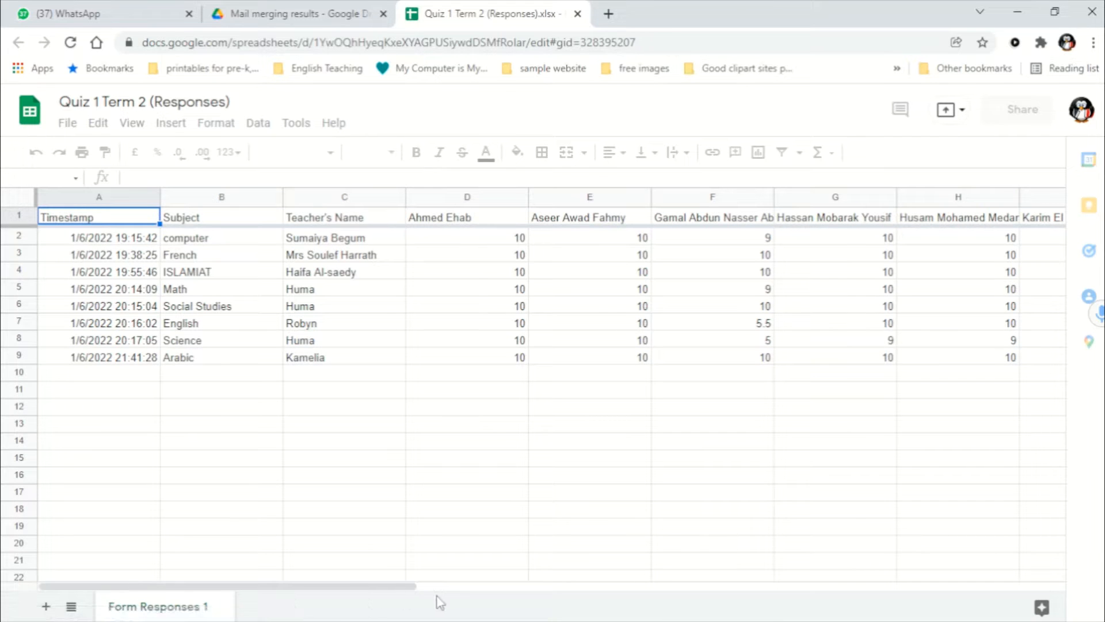
left_click_drag(347, 586, 411, 580)
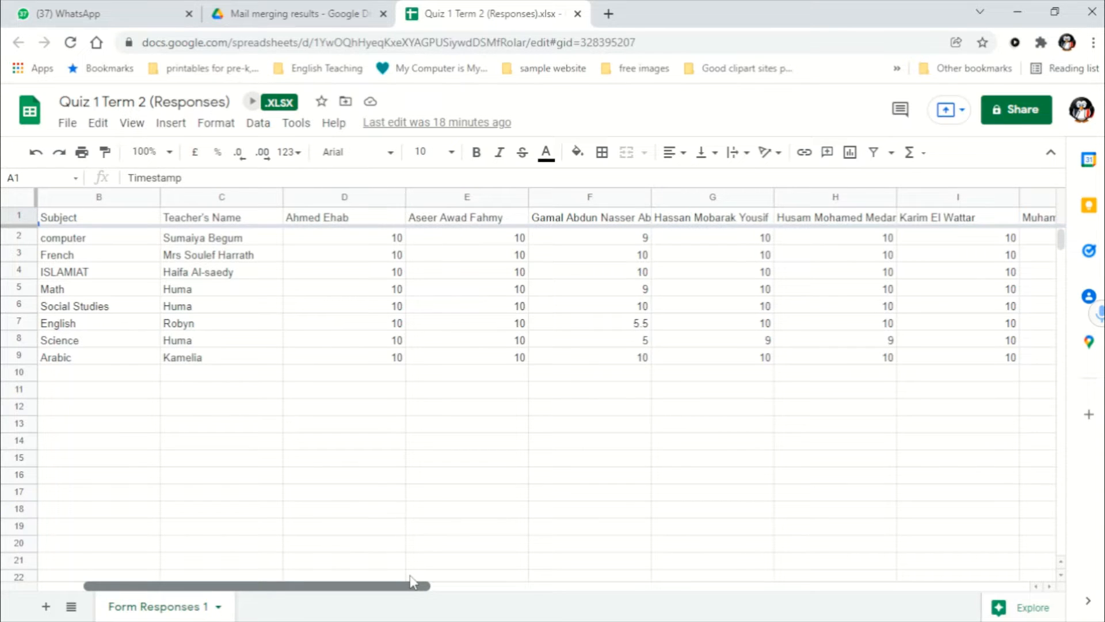
left_click_drag(413, 582, 452, 583)
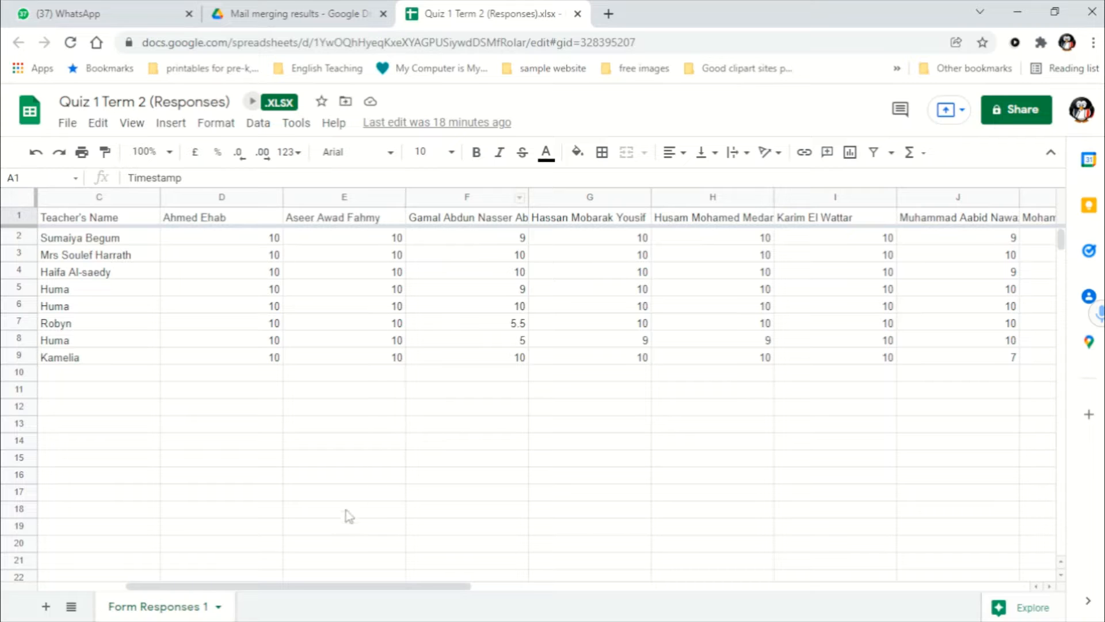
Step: Open the Quiz 1-T2-result sheet document from the Drive folder and review its student detail fields and subject marks table
left_click(324, 13)
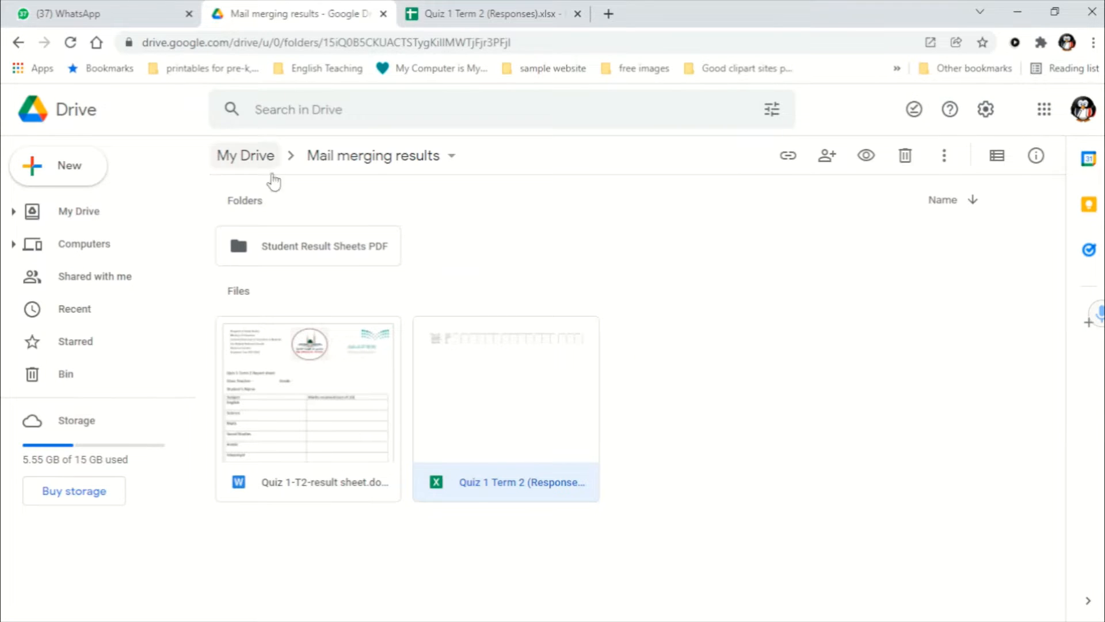
left_click(295, 407)
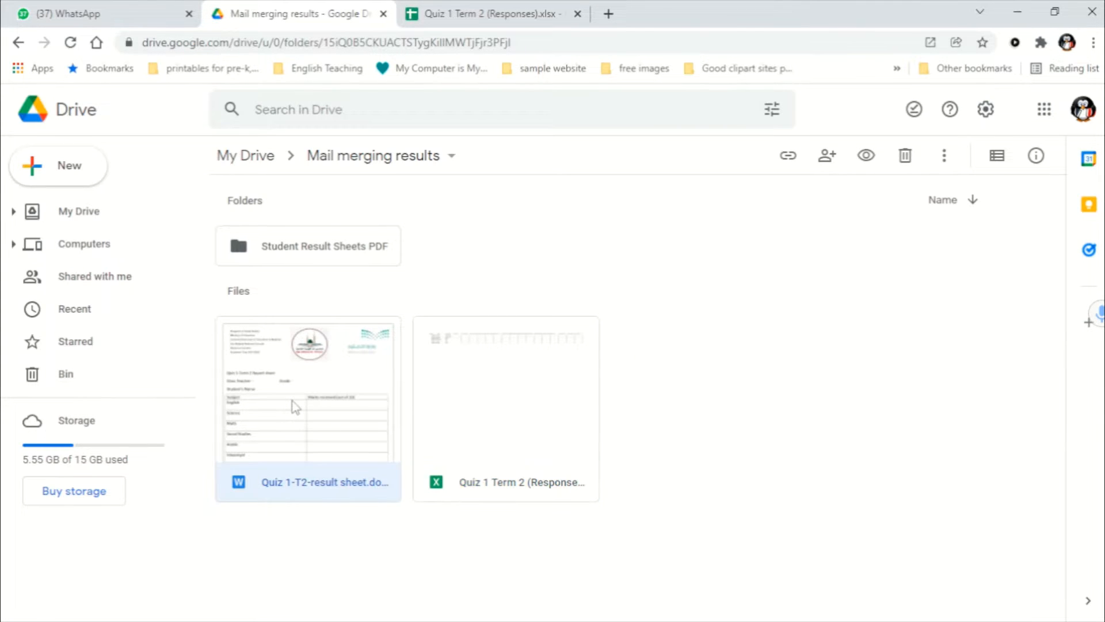
double_click(295, 406)
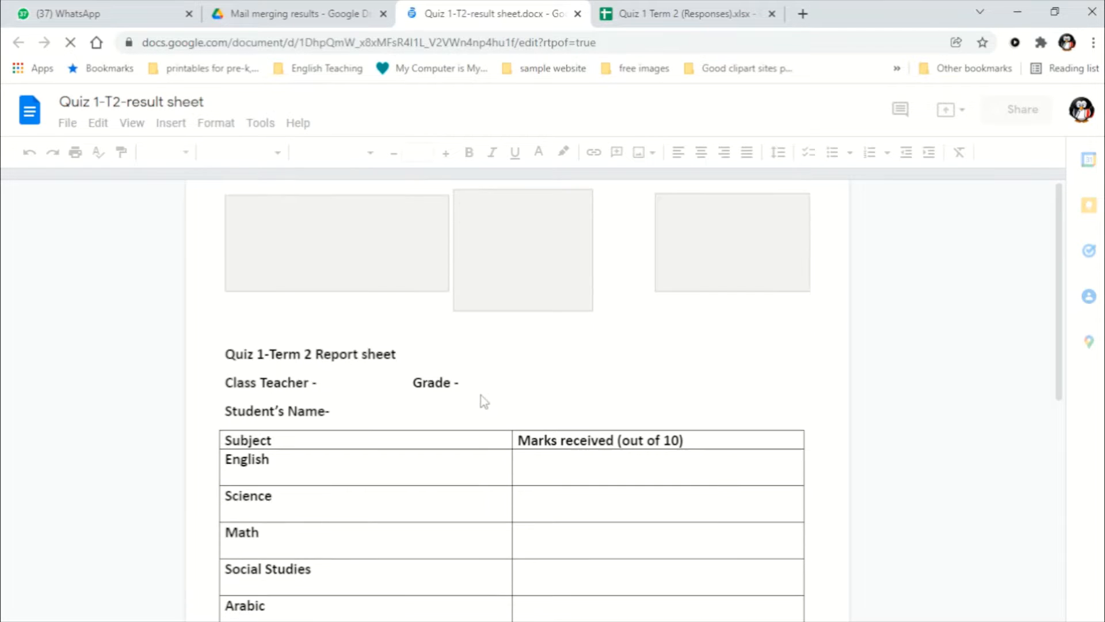
scroll(481, 395, "down", 4)
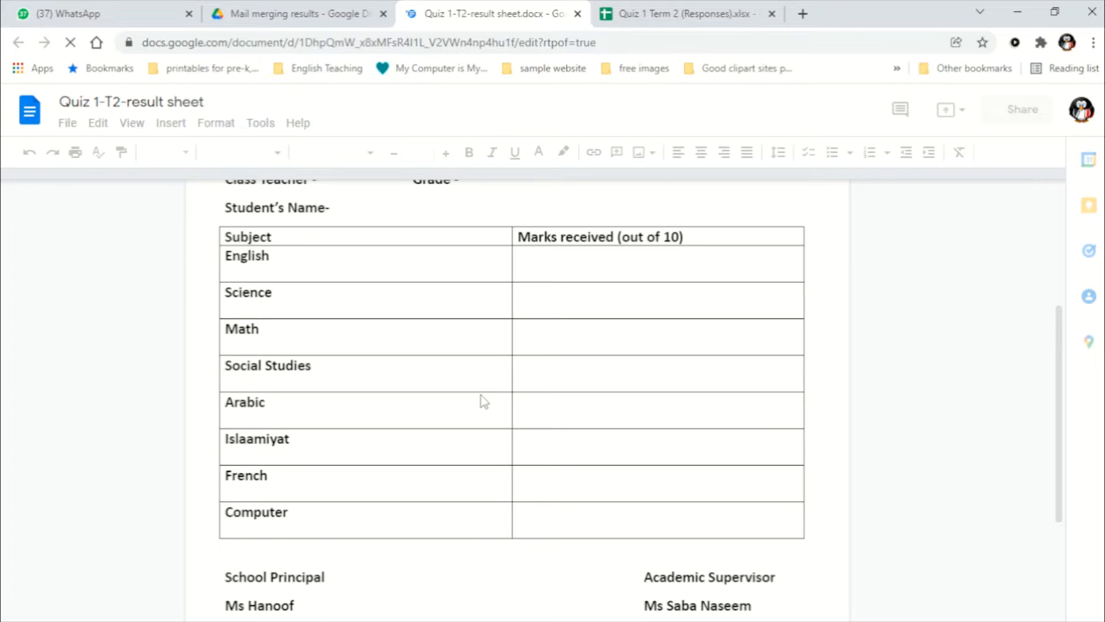
scroll(484, 401, "up", 3)
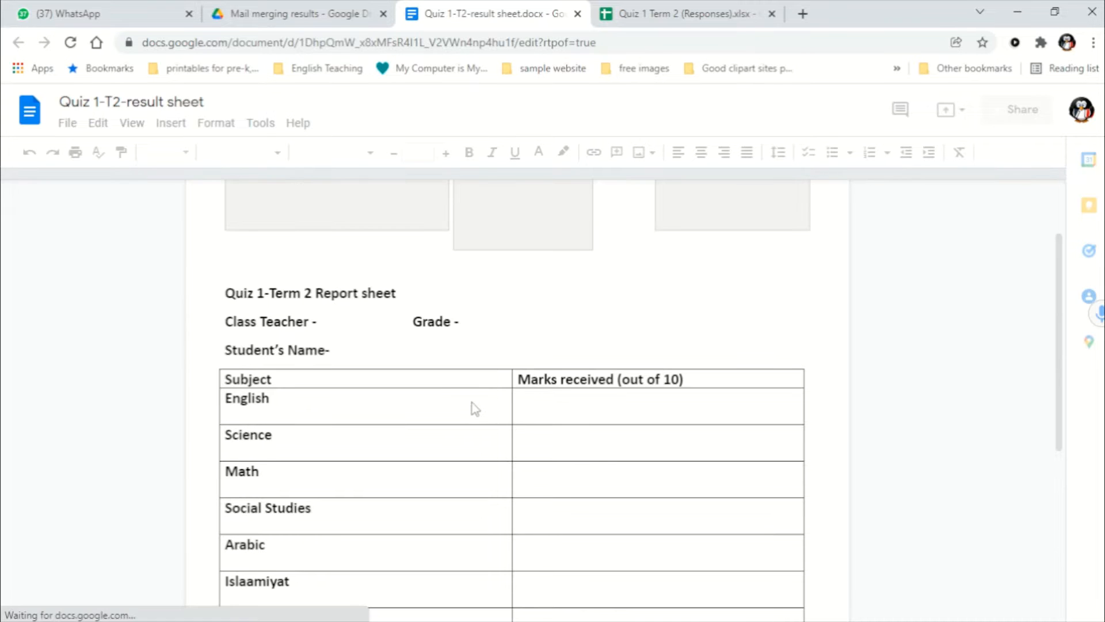
scroll(460, 424, "down", 2)
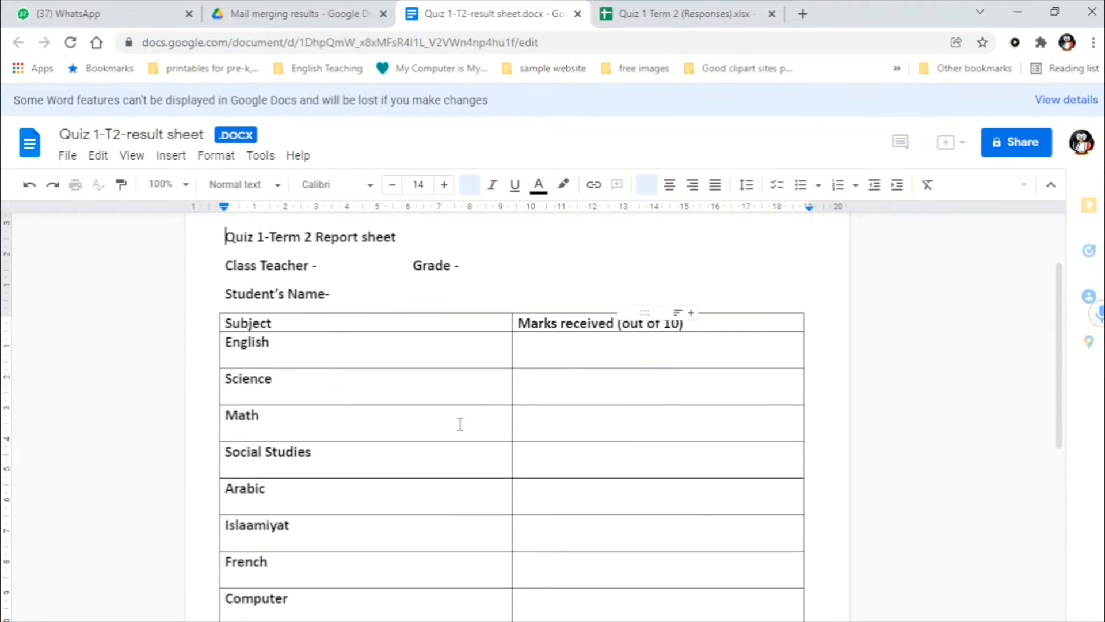
scroll(461, 425, "down", 3)
scroll(452, 387, "up", 5)
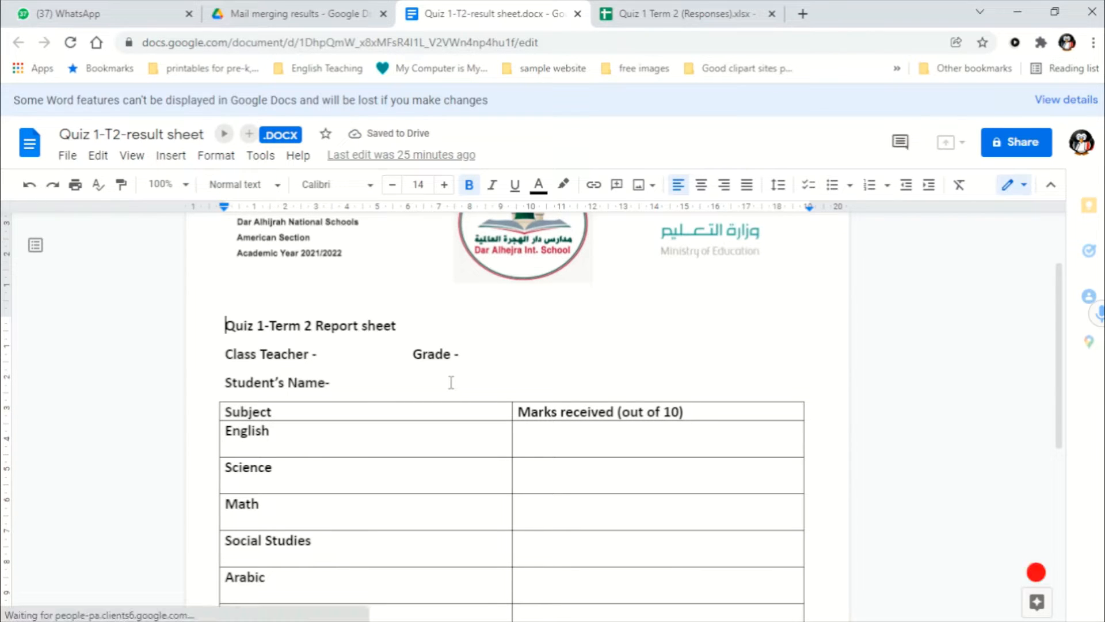
Step: Return to the Quiz 1 Term 2 (Responses) spreadsheet and examine how subjects, teachers and students are arranged
left_click(318, 8)
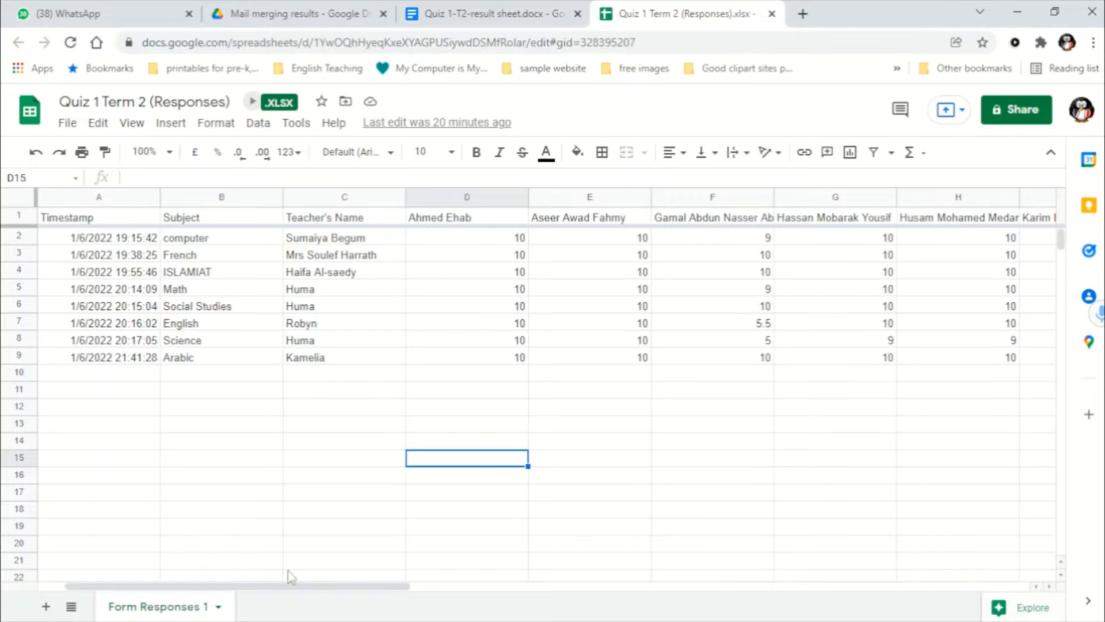
left_click_drag(297, 586, 377, 600)
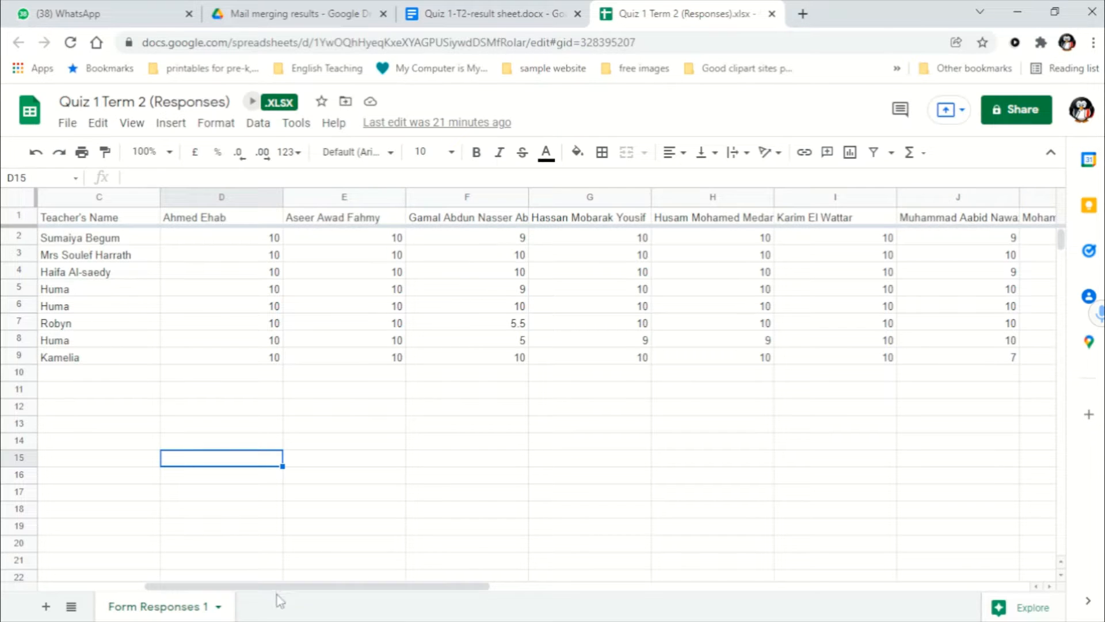
left_click_drag(278, 593, 173, 593)
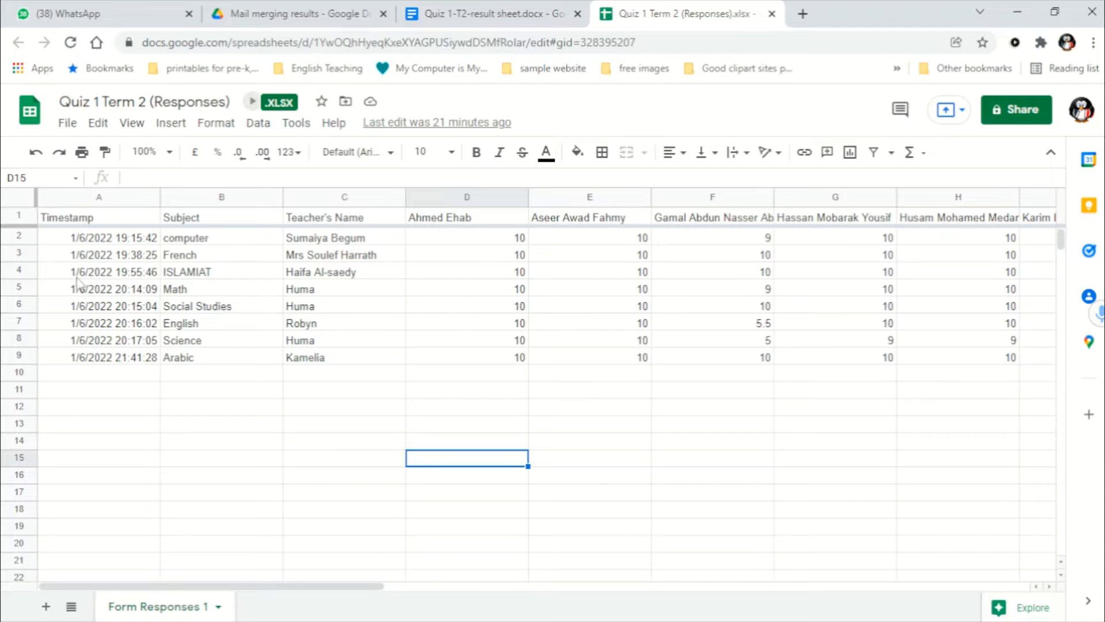
Step: Hide the Timestamp column A and the Teacher's Name column C in the form responses sheet
left_click(86, 197)
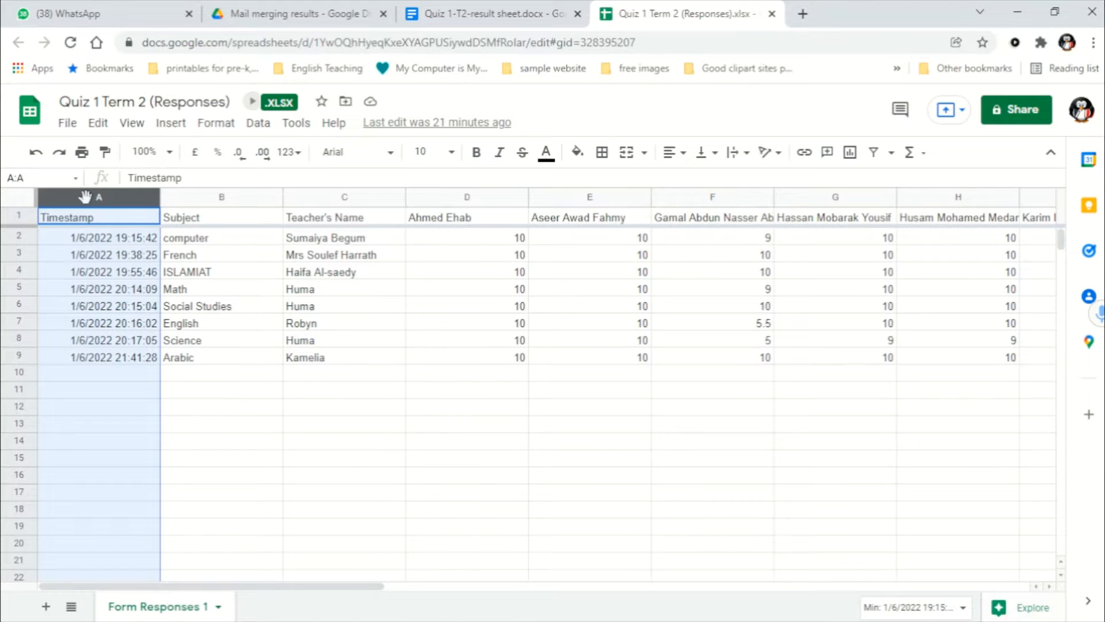
right_click(85, 197)
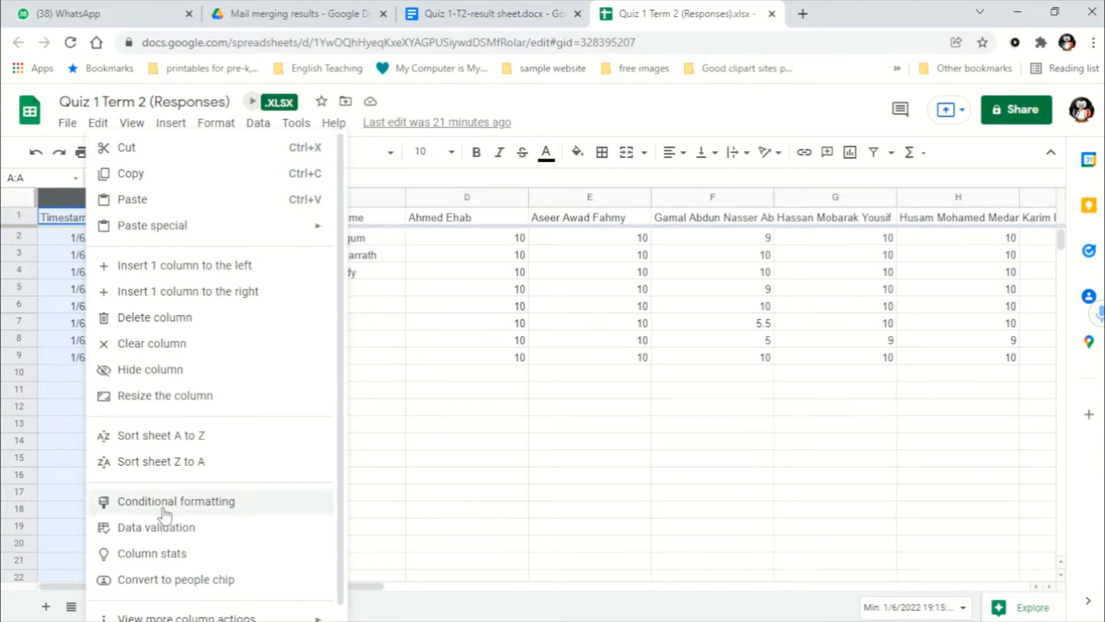
left_click(158, 370)
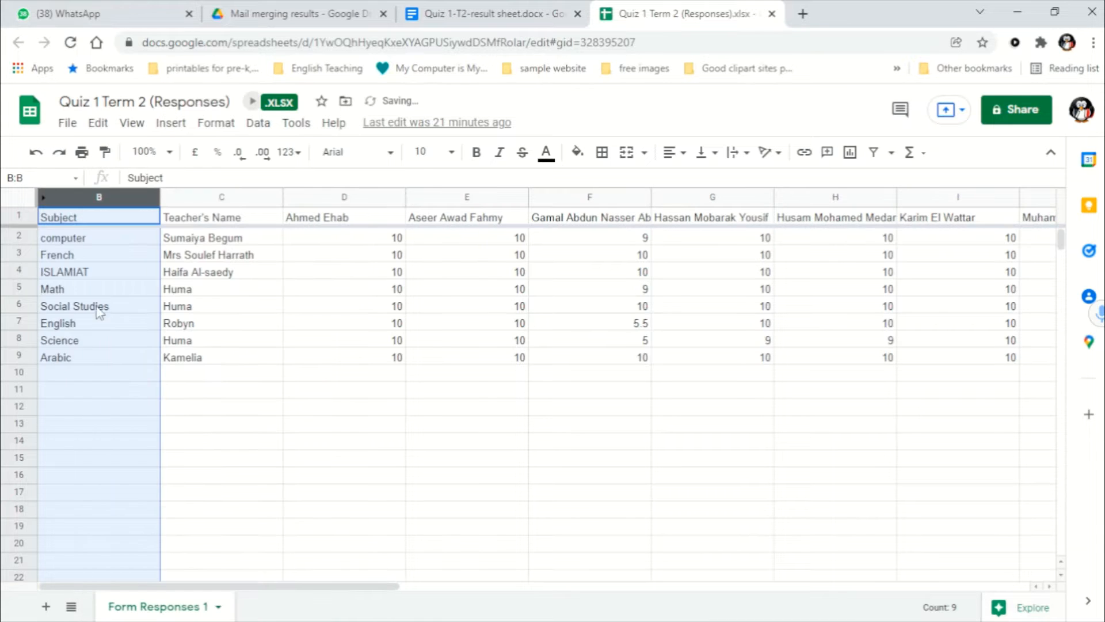
left_click(187, 197)
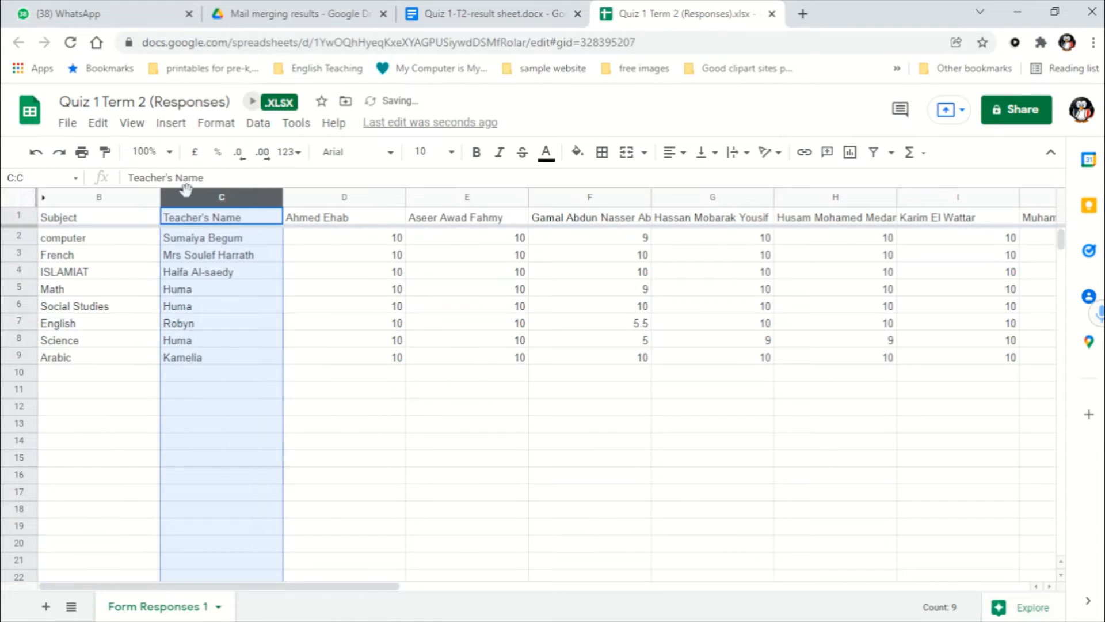
right_click(188, 197)
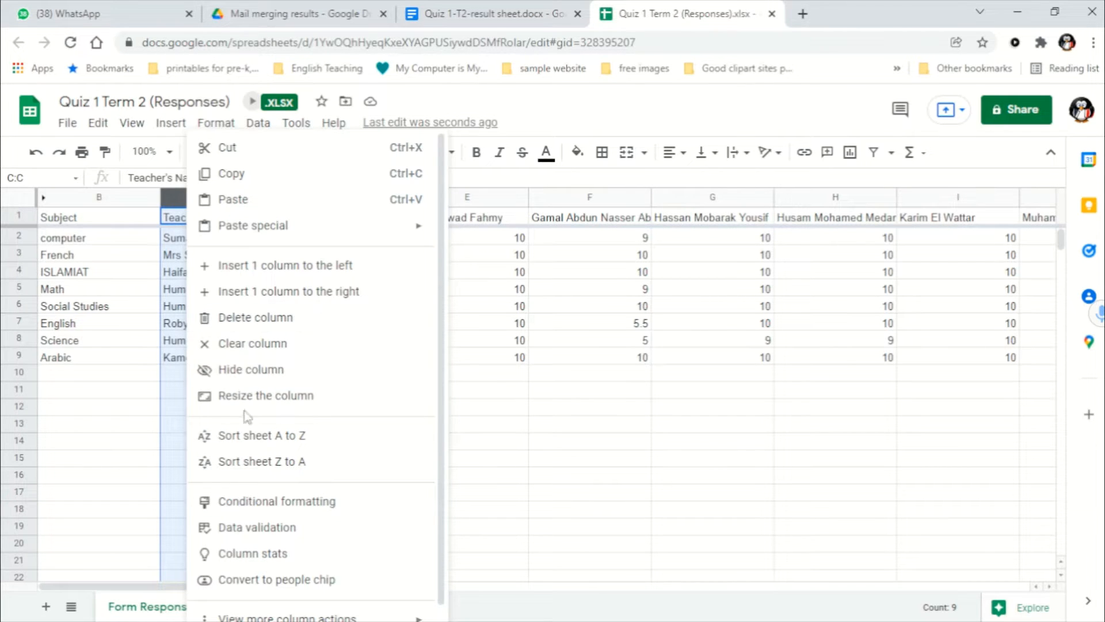
left_click(230, 369)
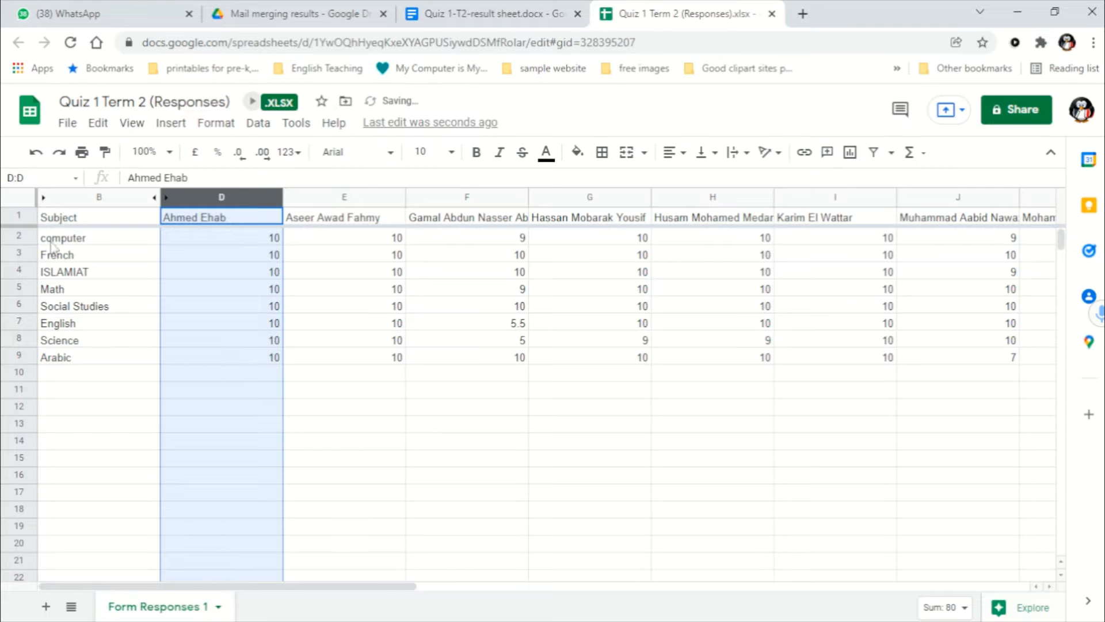
Step: Copy the range B1:S9, covering the subjects and all student marks, from the form responses sheet
left_click(64, 221)
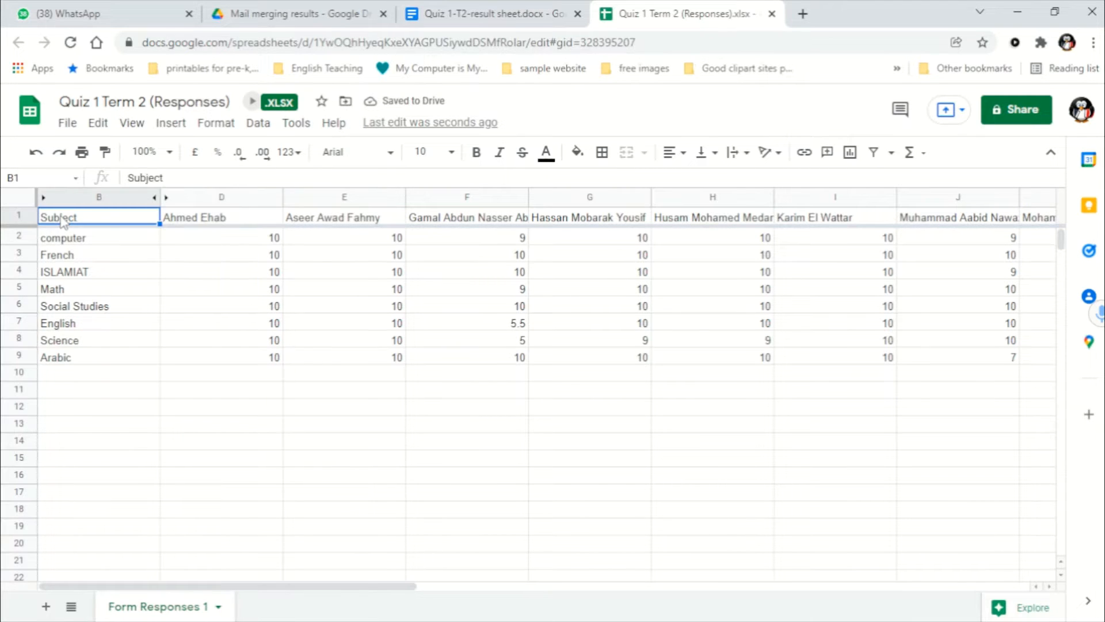
key("shift+Right")
key("shift+Right")
key("shift+Right")
key("shift+Right")
key("shift+Right")
key("shift+Right")
key("shift+Right")
key("shift+Right")
key("shift+Right")
key("shift+Right")
key("shift+Right")
key("shift+Right")
key("shift+Right")
key("shift+Right")
key("shift+Right")
key("shift+Right")
key("shift+Right")
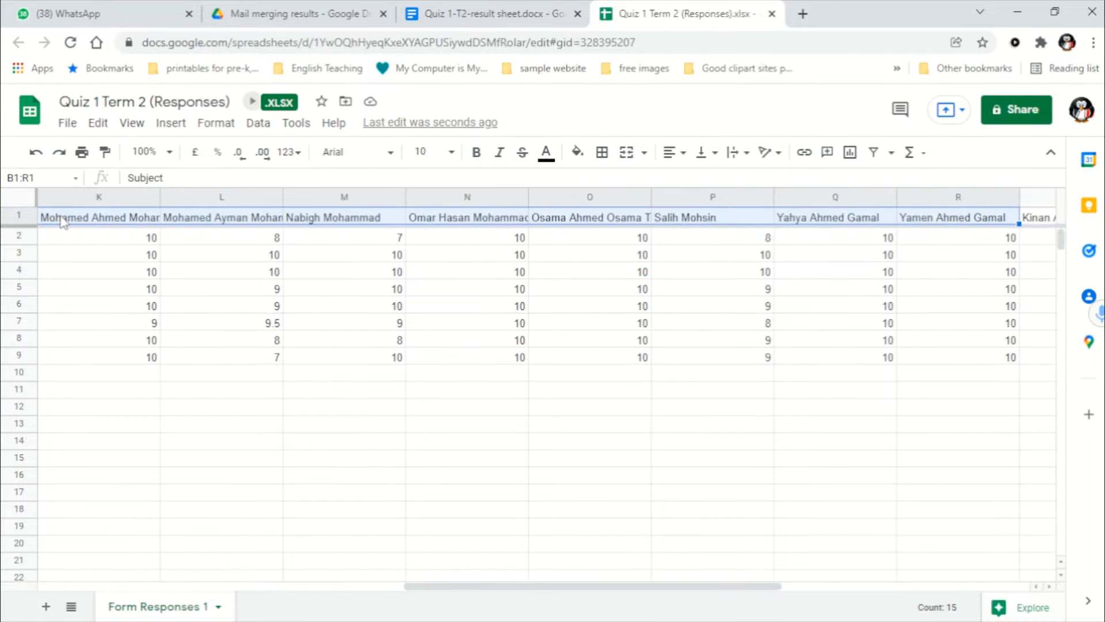
key("shift+Left")
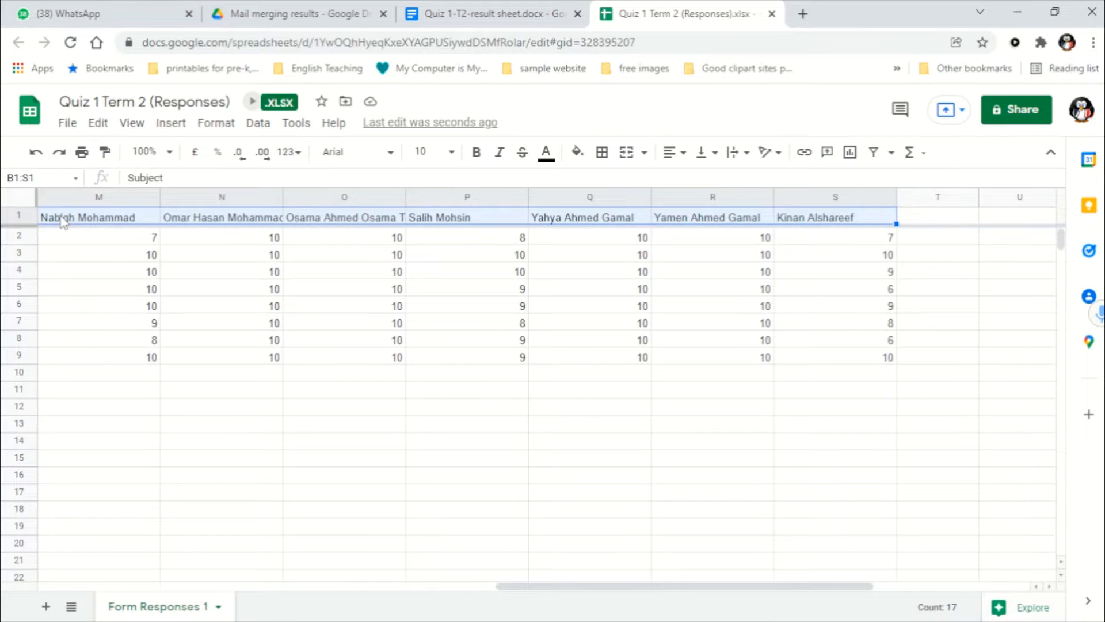
key("shift+Down")
key("shift+Down")
key("shift+Down")
key("shift+Down")
key("shift+Down")
key("shift+Down")
key("shift+Down")
key("shift+Down")
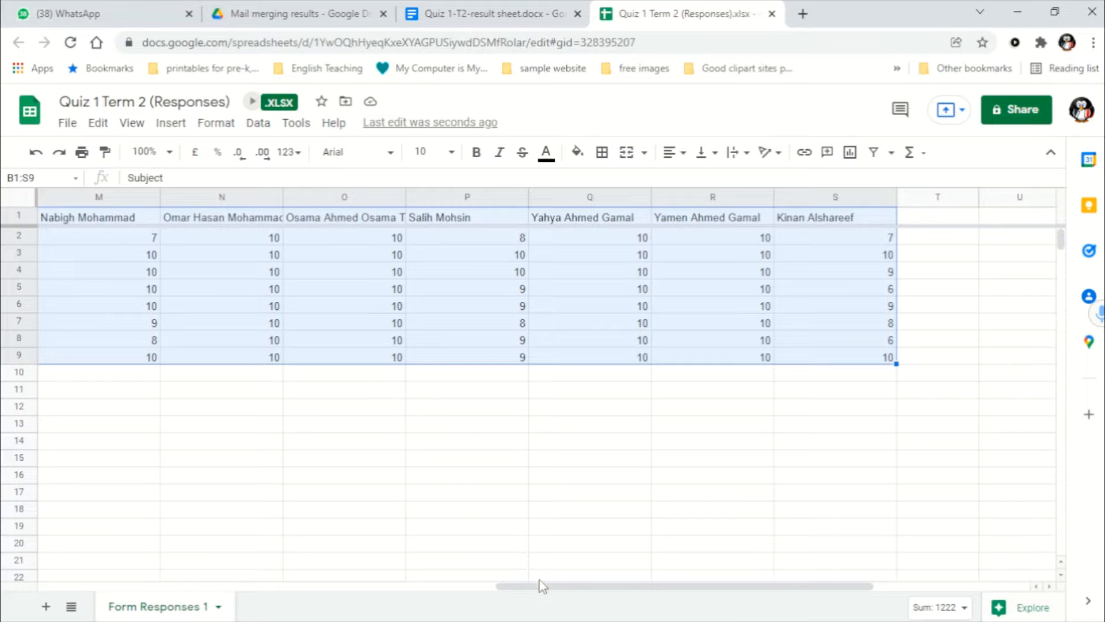
left_click_drag(541, 586, 102, 562)
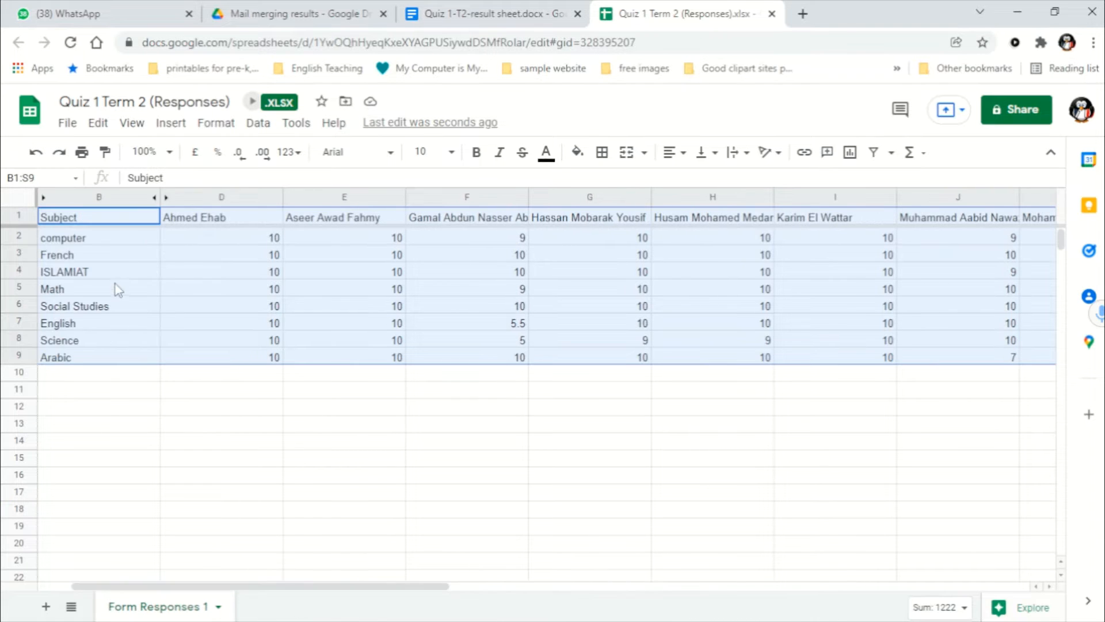
right_click(115, 260)
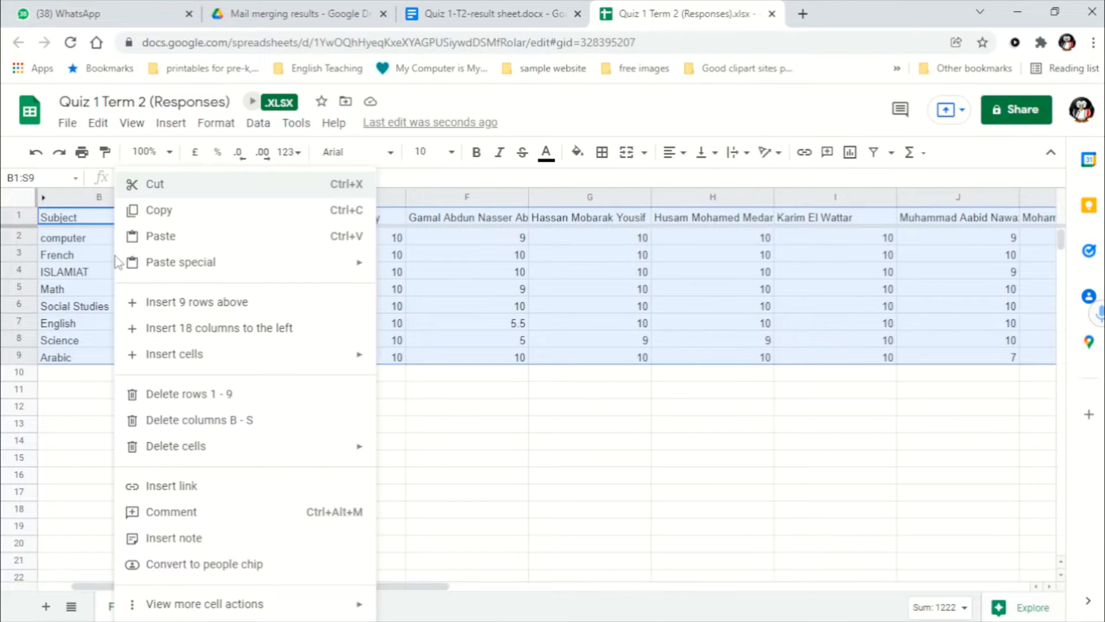
left_click(149, 211)
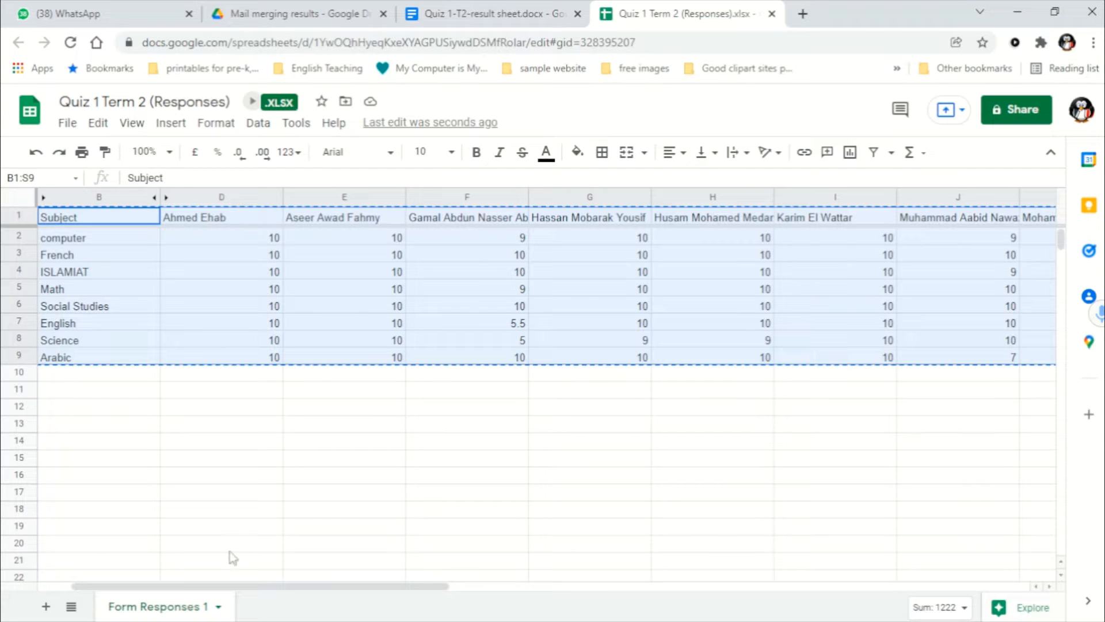
Step: Add a new sheet and paste the copied marks transposed, starting at cell A1
left_click(46, 608)
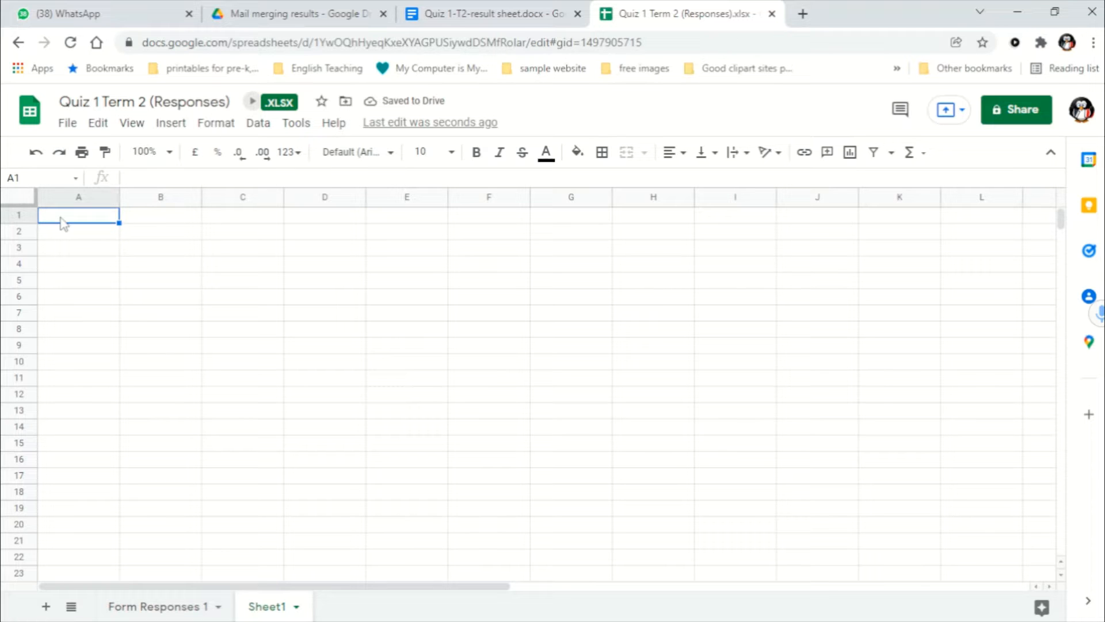
right_click(63, 223)
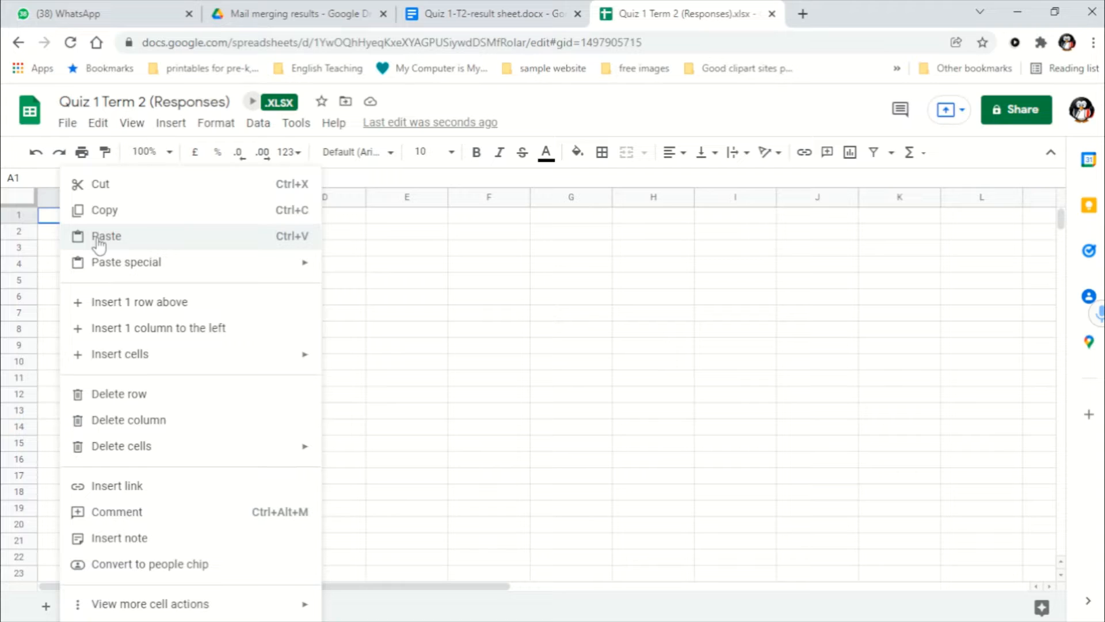
mouse_move(99, 263)
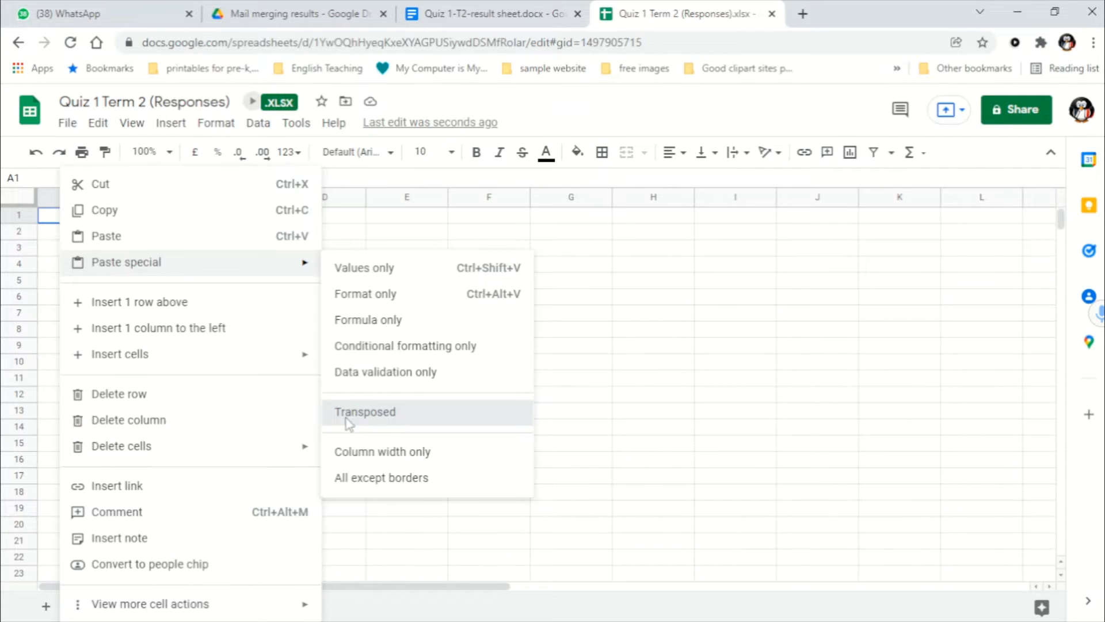
left_click(346, 426)
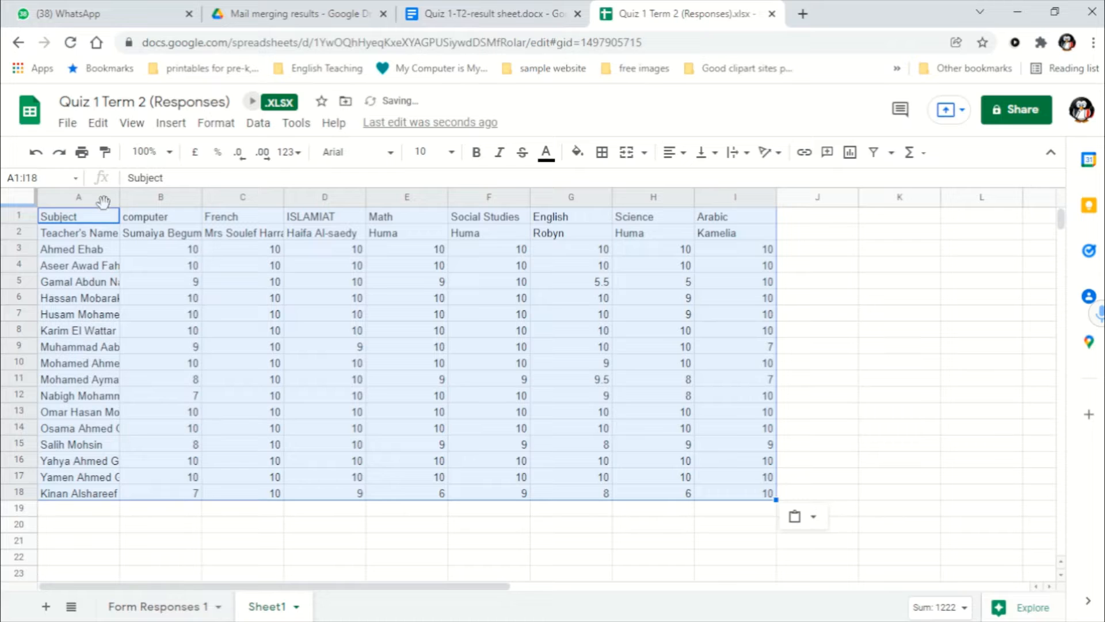
Step: Widen column A for the student names and delete the Teacher's Name row 2 from the transposed table
left_click_drag(120, 199, 168, 199)
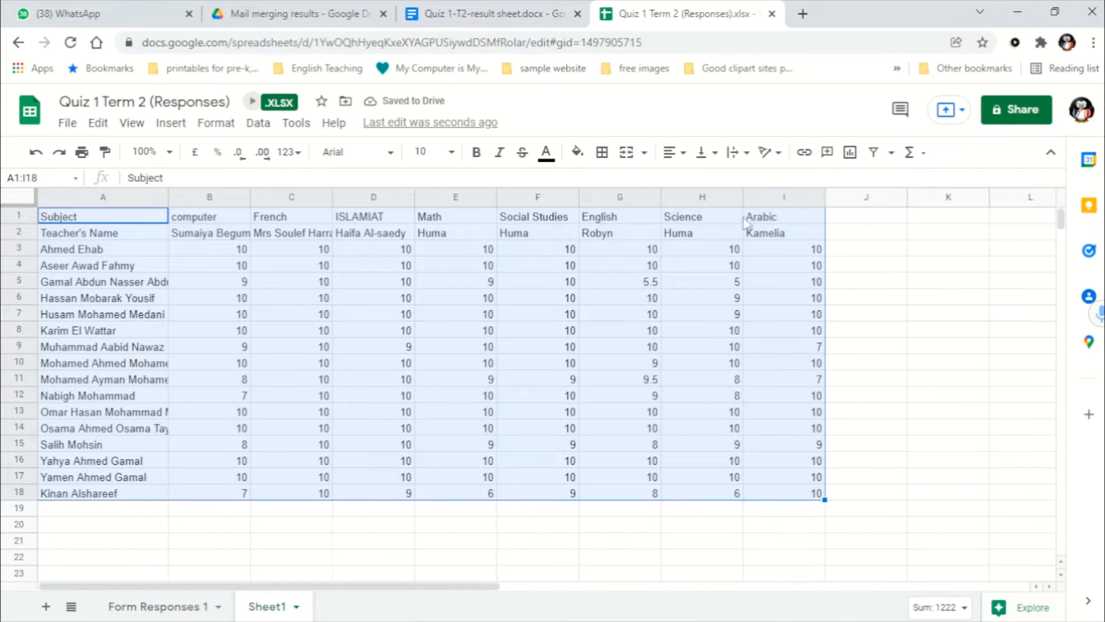
left_click(21, 233)
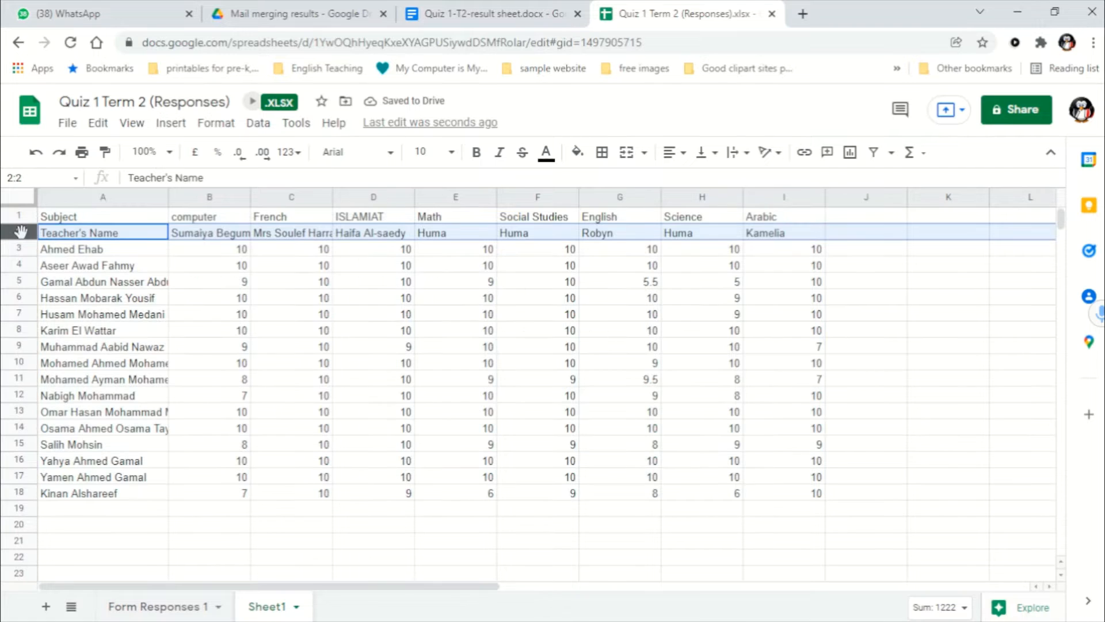
right_click(21, 232)
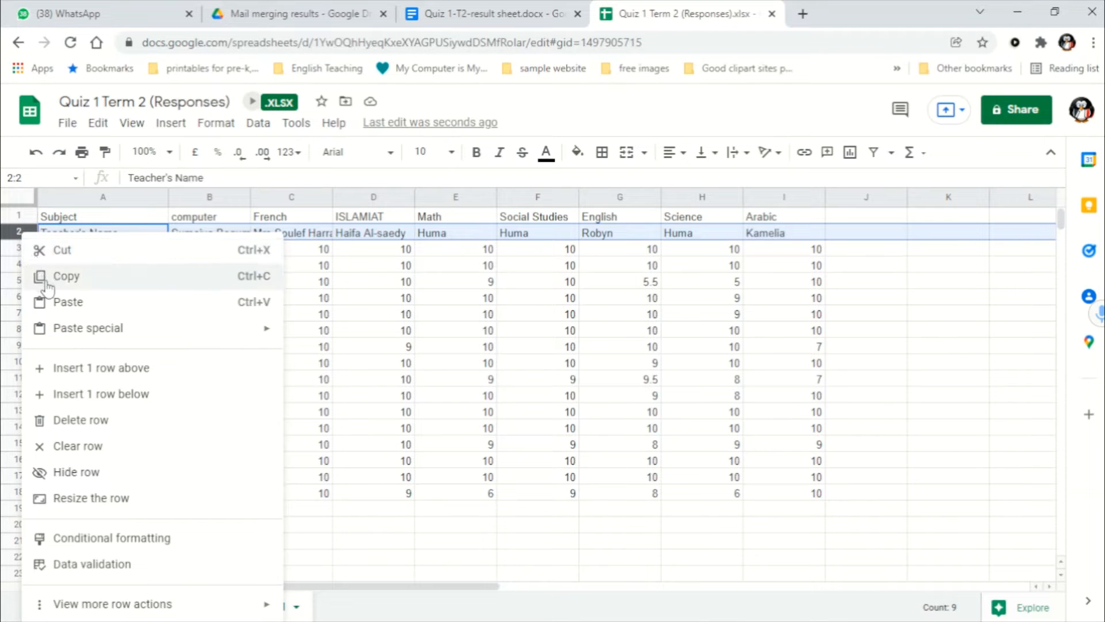
left_click(64, 432)
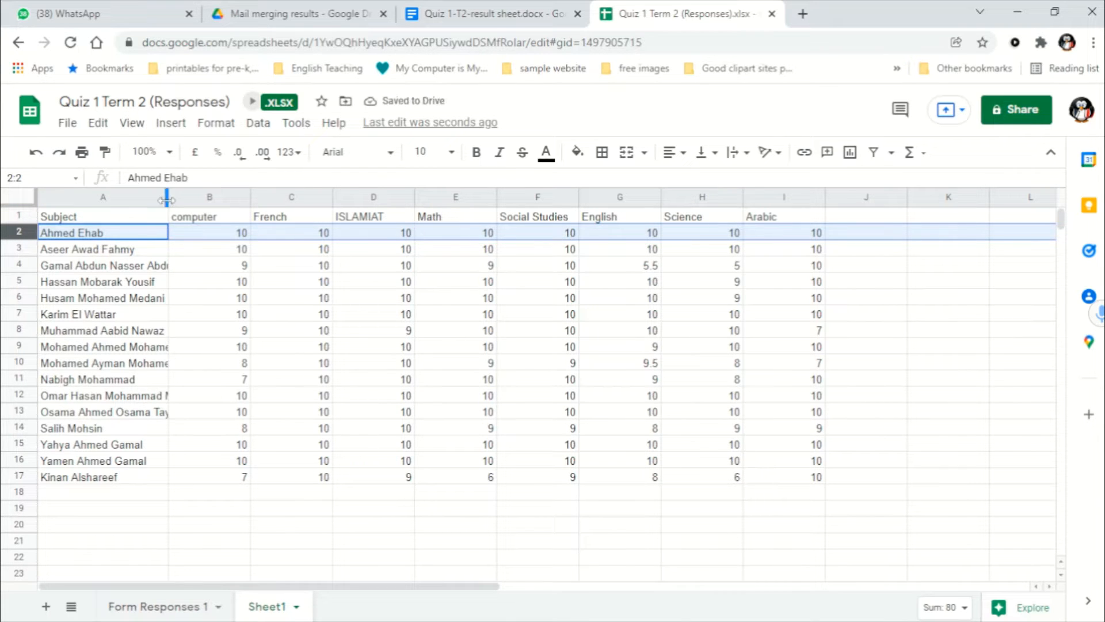
Step: Widen column A of Sheet1 further to show more of the longer student names
left_click_drag(168, 197, 189, 197)
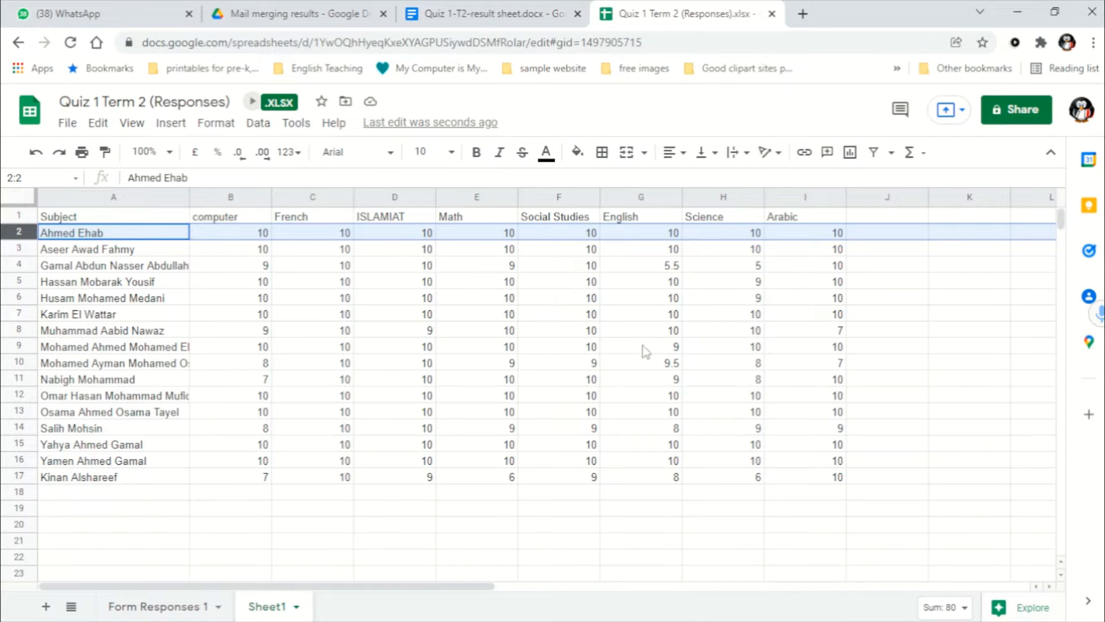
Step: Check the English mark in cell G10 of Sheet1 against the same student's mark in the English row of Form Responses 1
left_click(672, 368)
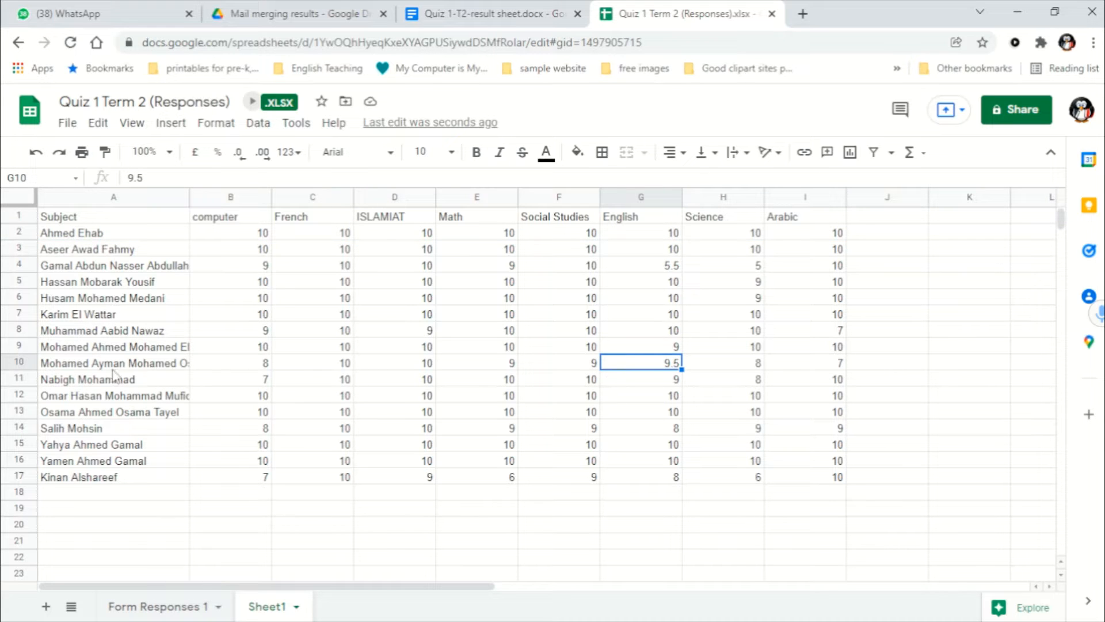
left_click(163, 610)
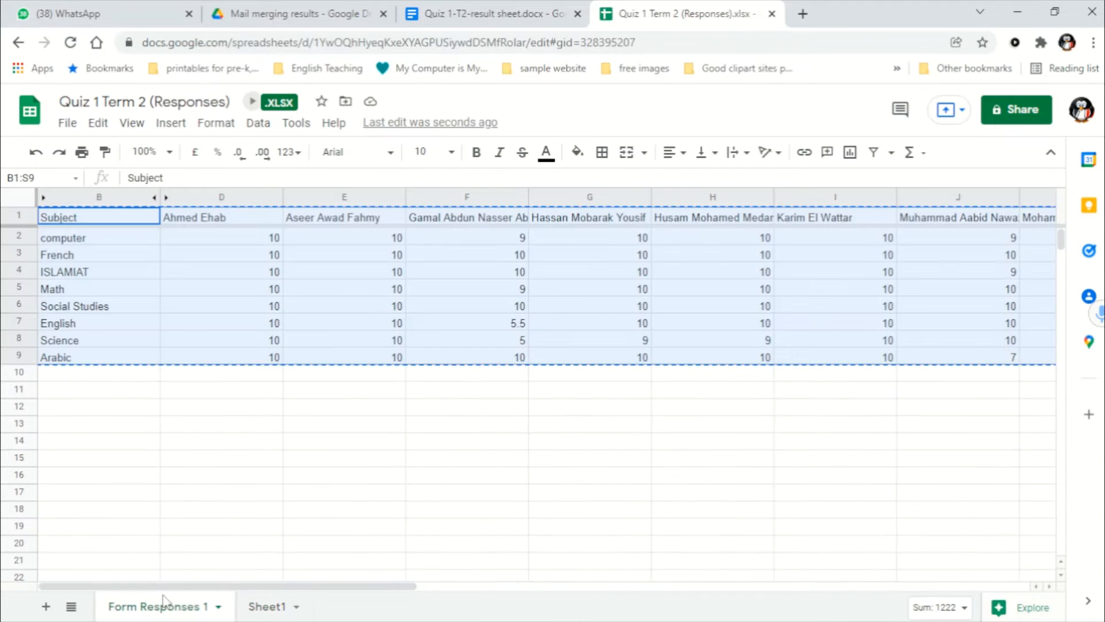
left_click(188, 328)
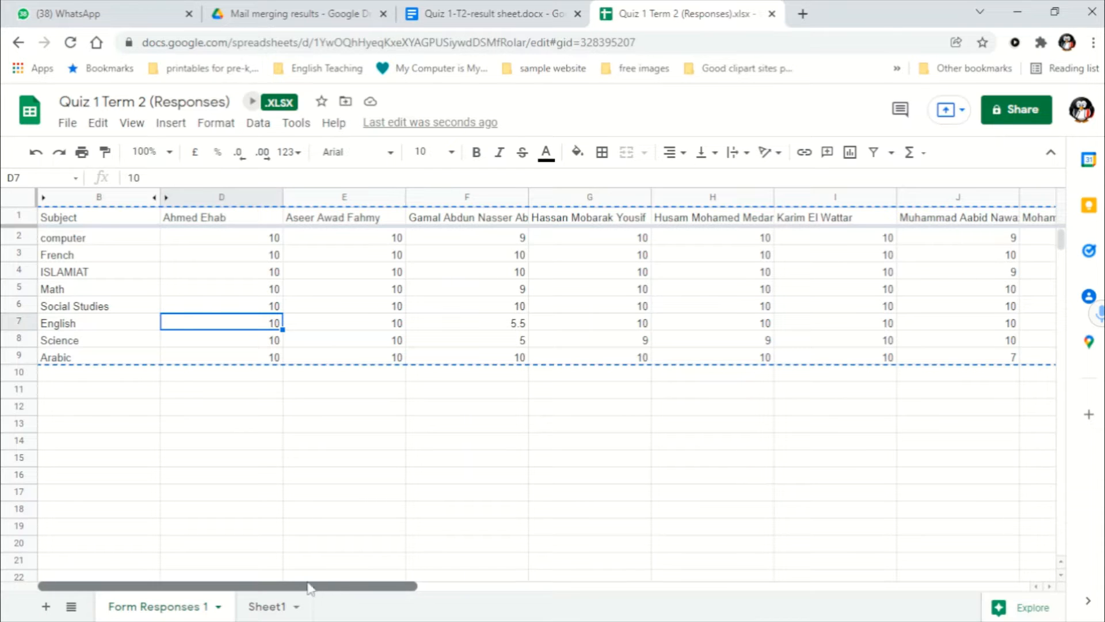
left_click(64, 326)
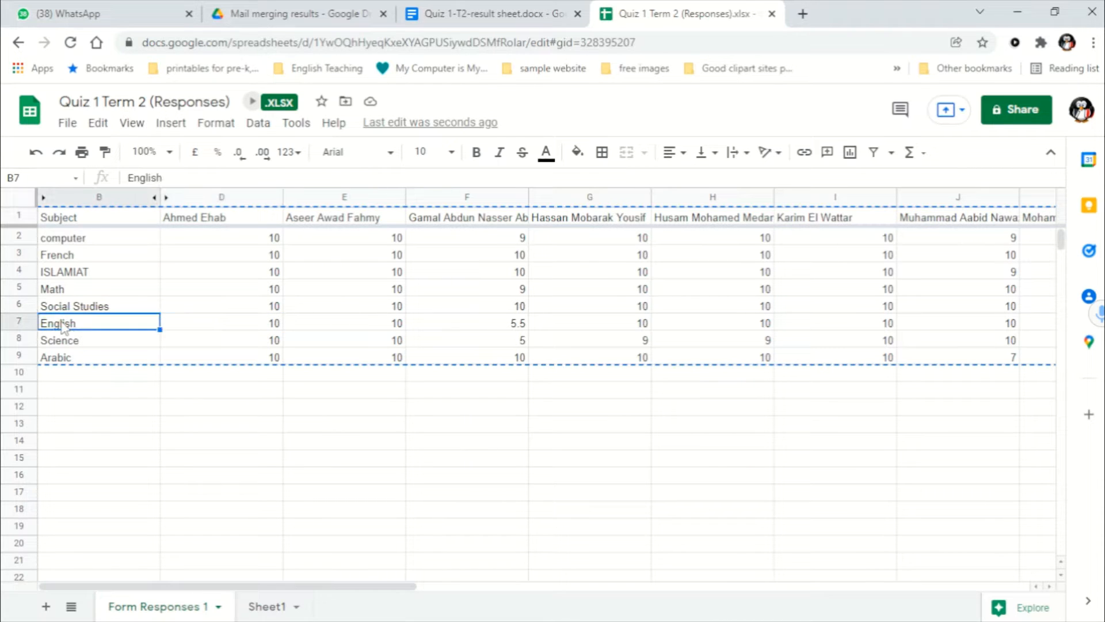
key("Right")
key("Right")
key("Right")
key("Right")
key("Right")
key("Right")
key("Right")
key("Right")
key("Right")
key("Right")
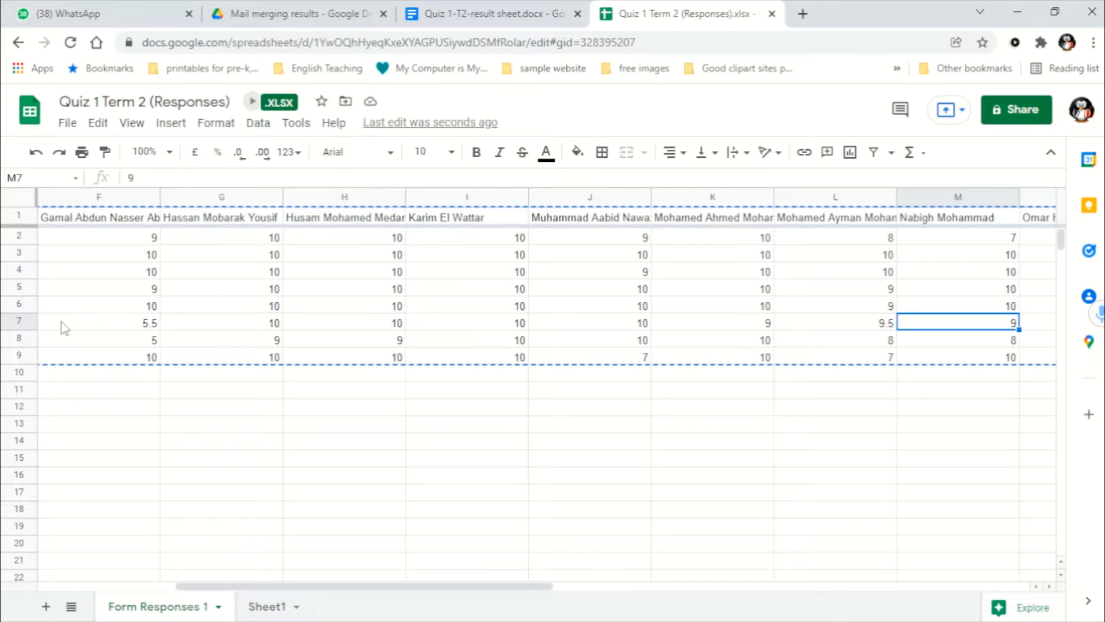
key("Left")
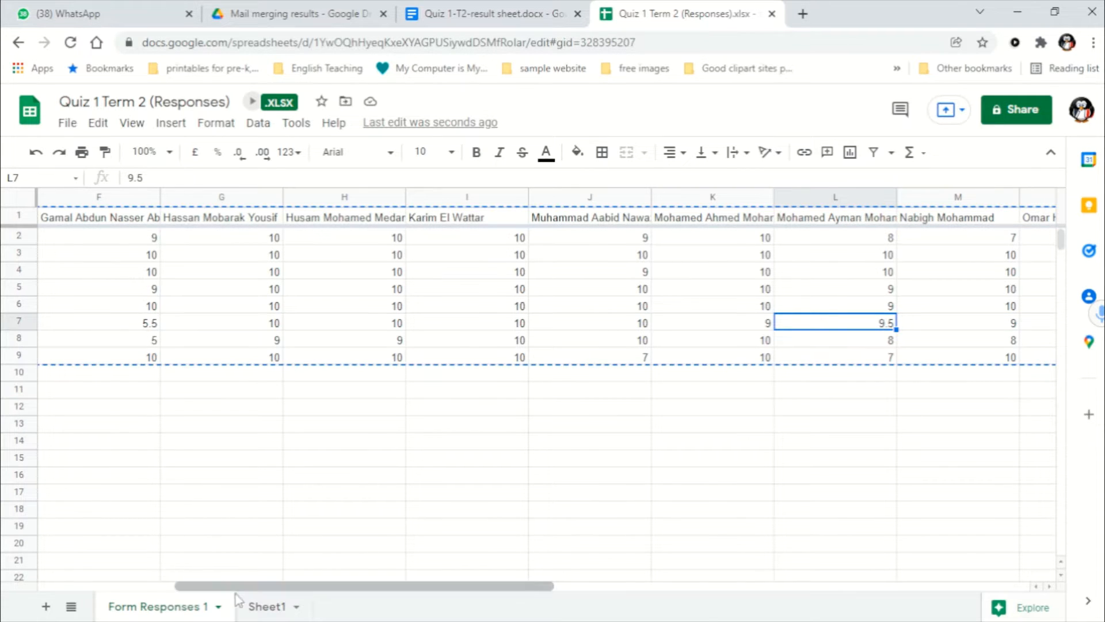
left_click(262, 606)
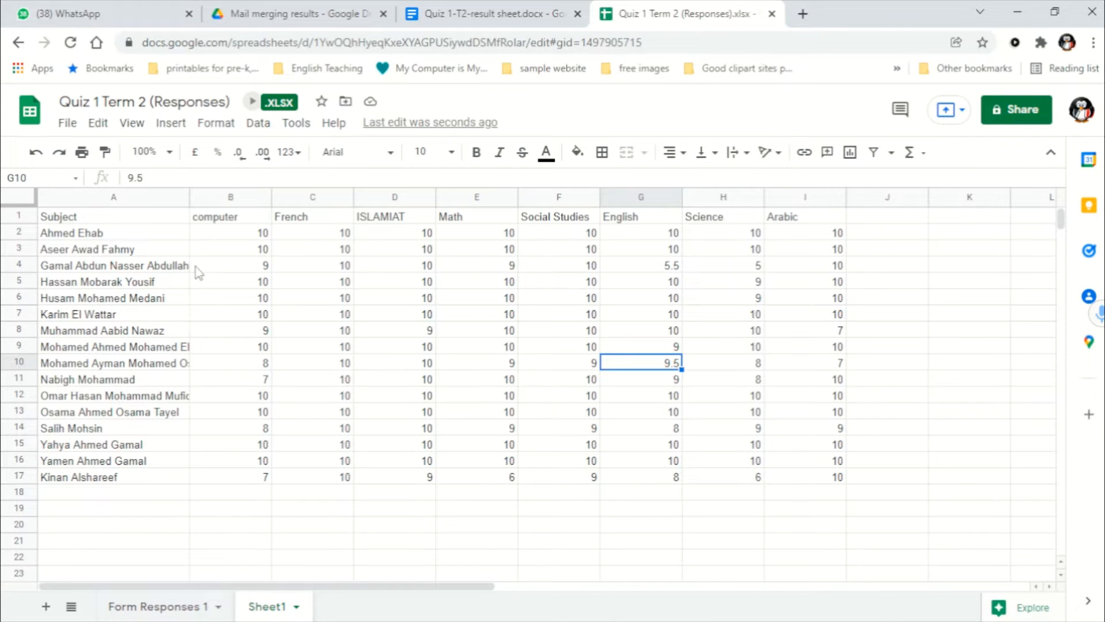
Step: In the Quiz 1-T2-result sheet document, enter the class teacher's name after "Class Teacher -" and underline it
left_click(455, 15)
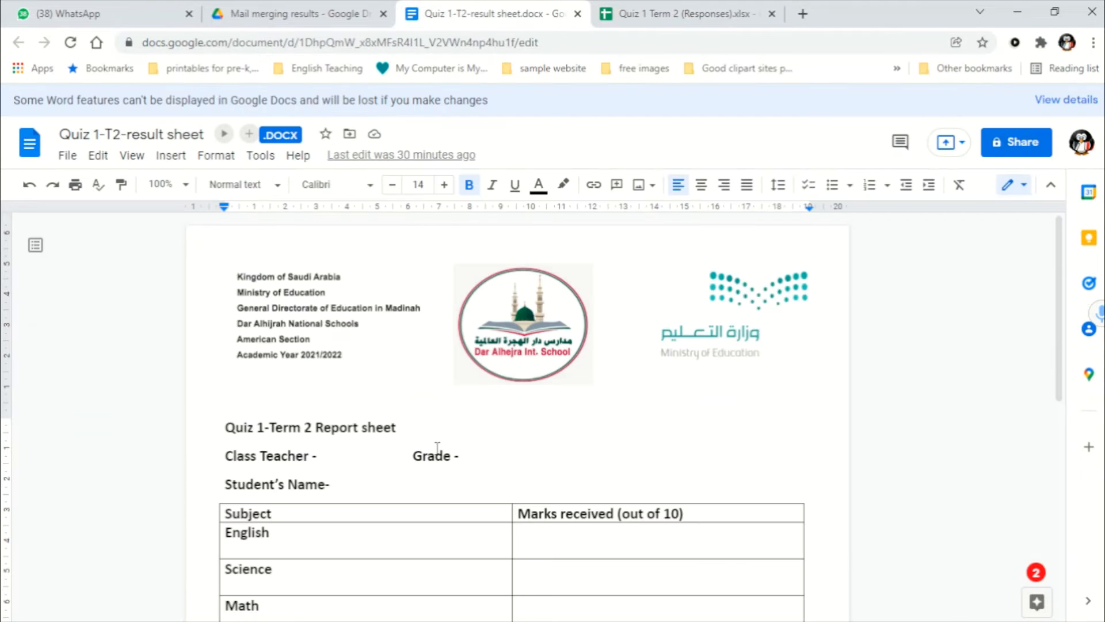
scroll(437, 448, "down", 2)
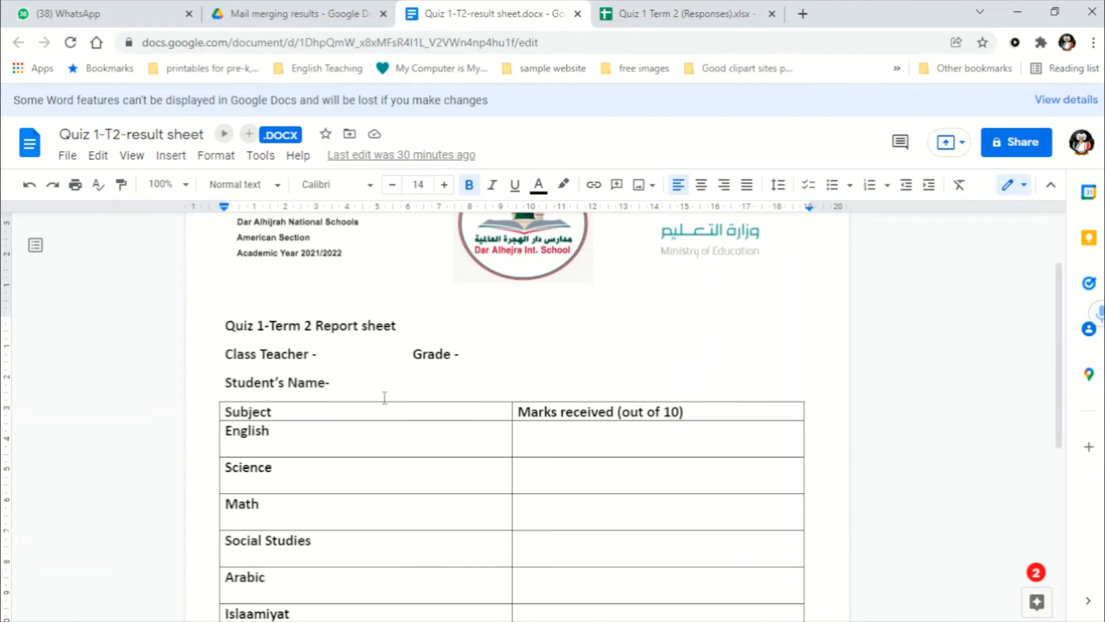
left_click(321, 354)
type("Ms. Huma")
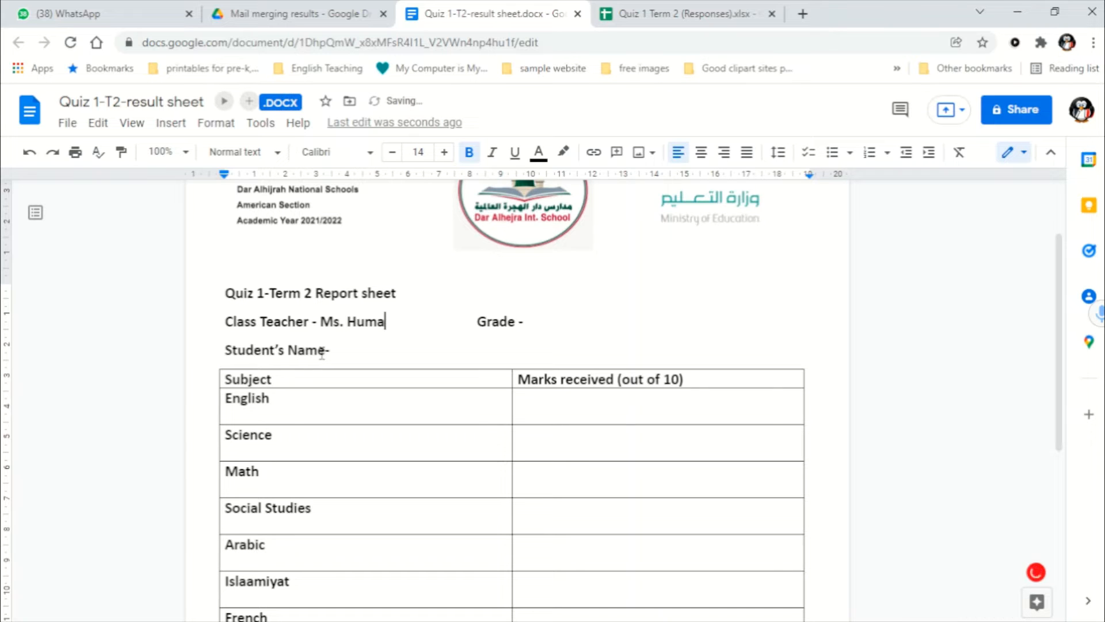
key("shift+Left")
key("shift+Left")
key("shift+Left")
key("shift+Left")
key("shift+Left")
key("shift+Left")
key("shift+Left")
key("shift+Left")
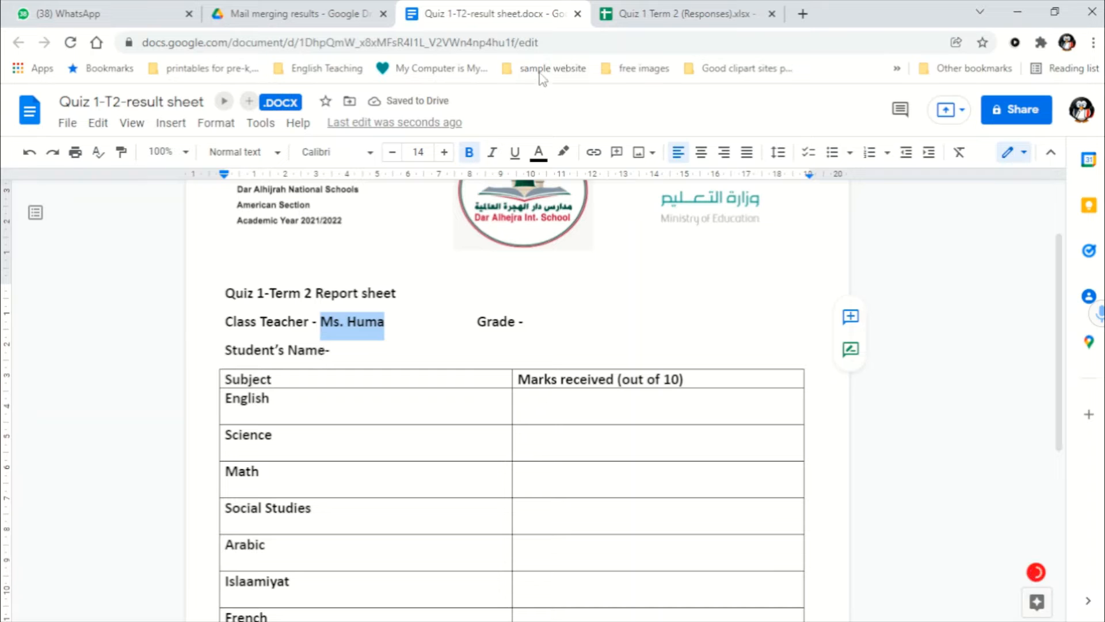
left_click(515, 152)
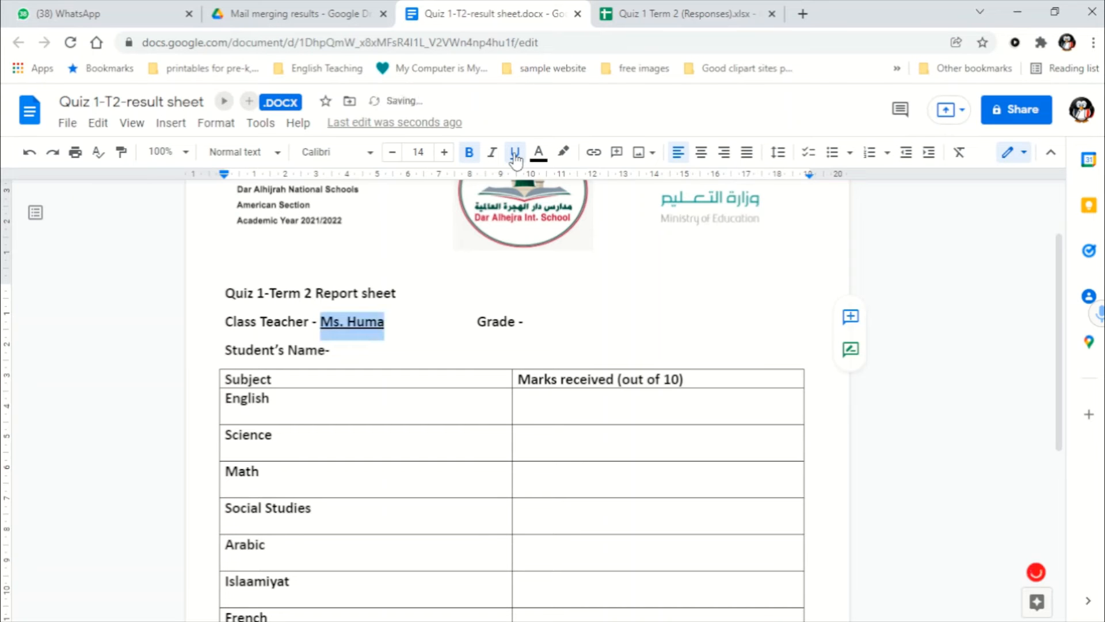
Step: Replace the dash after "Grade" with 2A and underline the entry
left_click(534, 321)
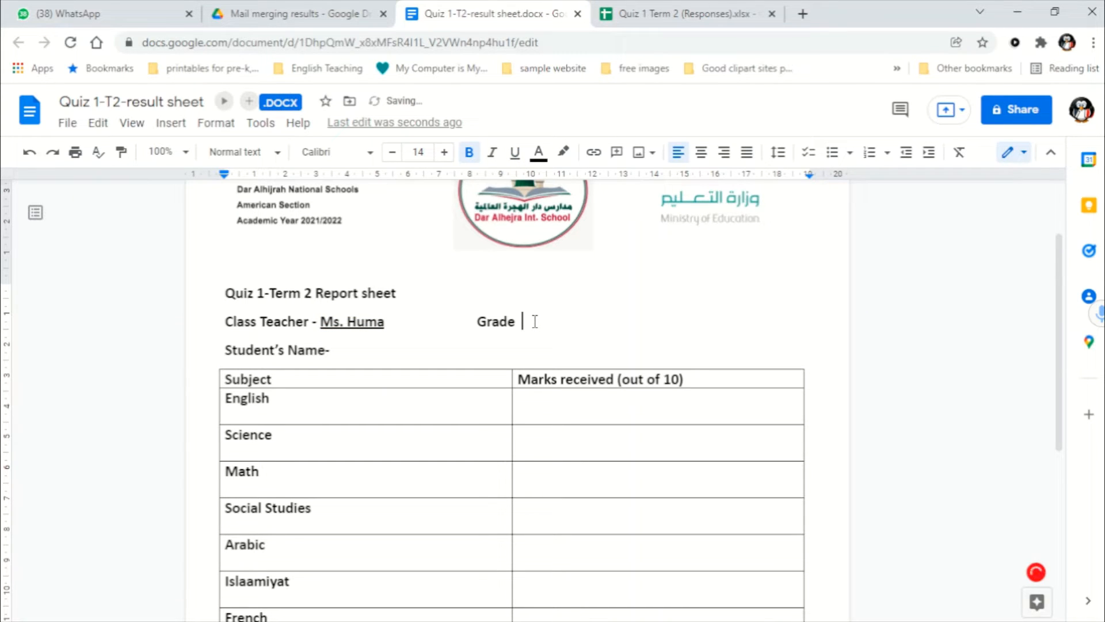
type("2A")
double_click(535, 322)
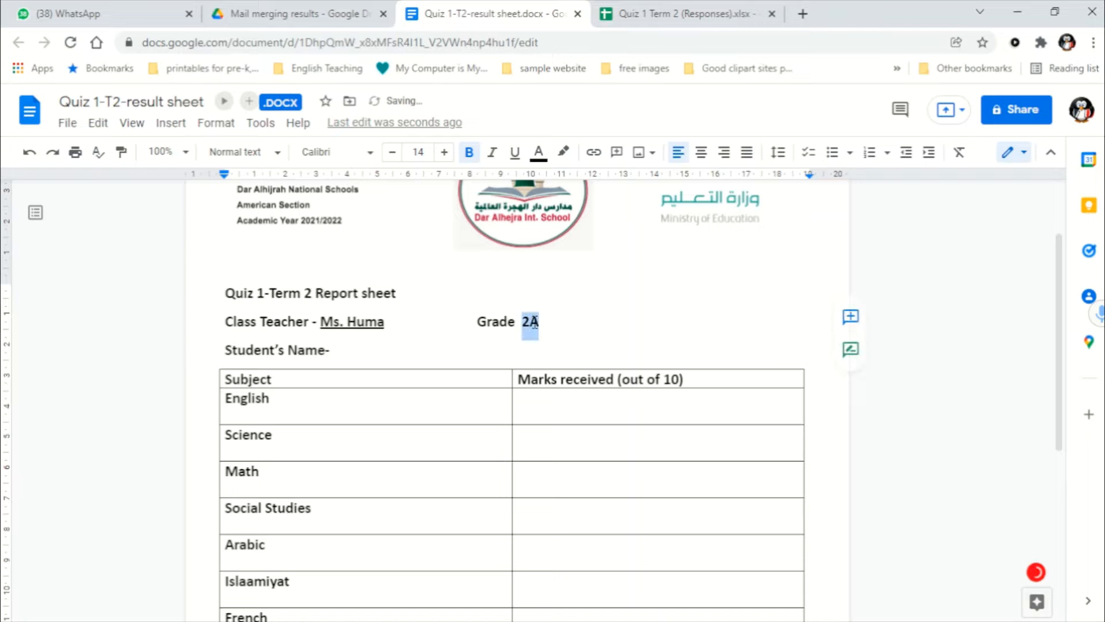
key("ctrl+u")
scroll(486, 195, "up", 1)
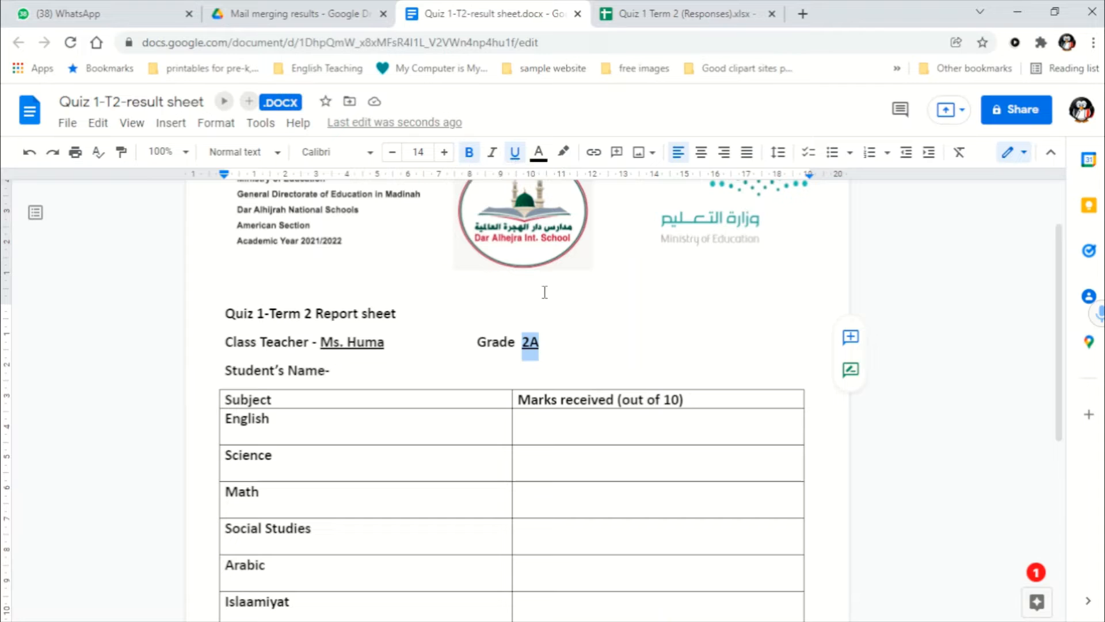
left_click(539, 342)
Step: Switch to the Quiz 1 Term 2 (Responses) spreadsheet and change the header in cell A1 of Sheet1 to "Names"
left_click(340, 367)
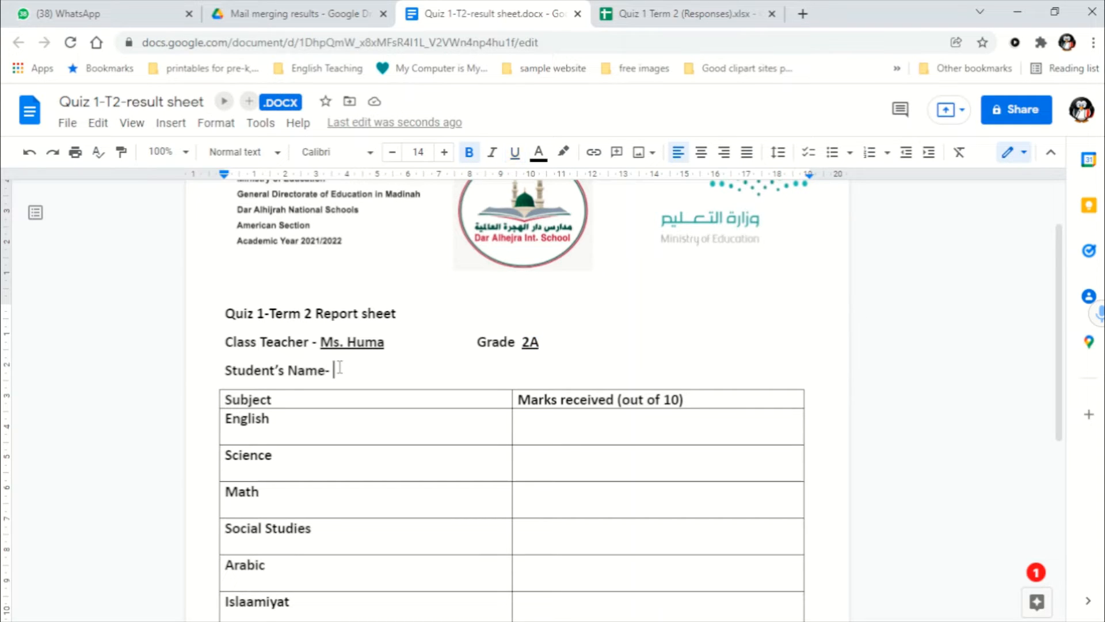
scroll(341, 367, "down", 1)
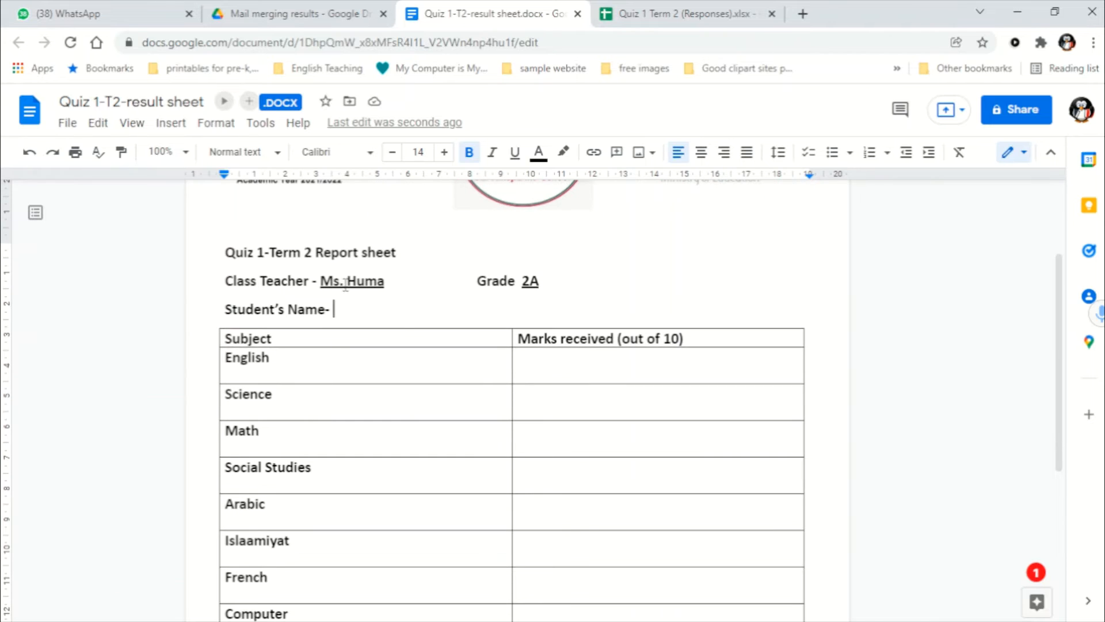
left_click(634, 26)
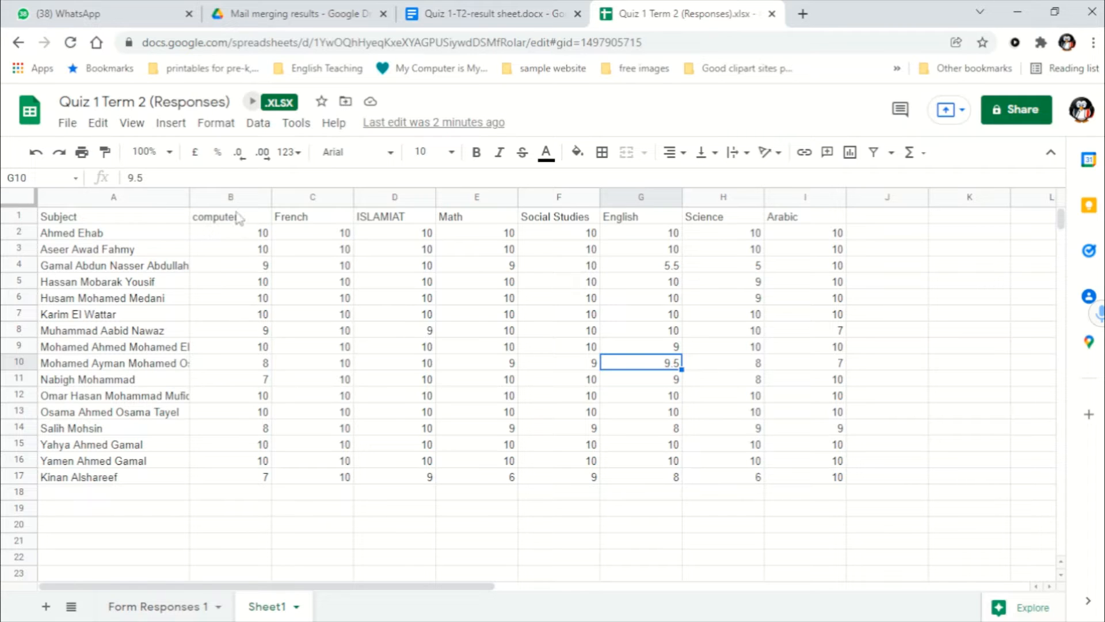
left_click(524, 12)
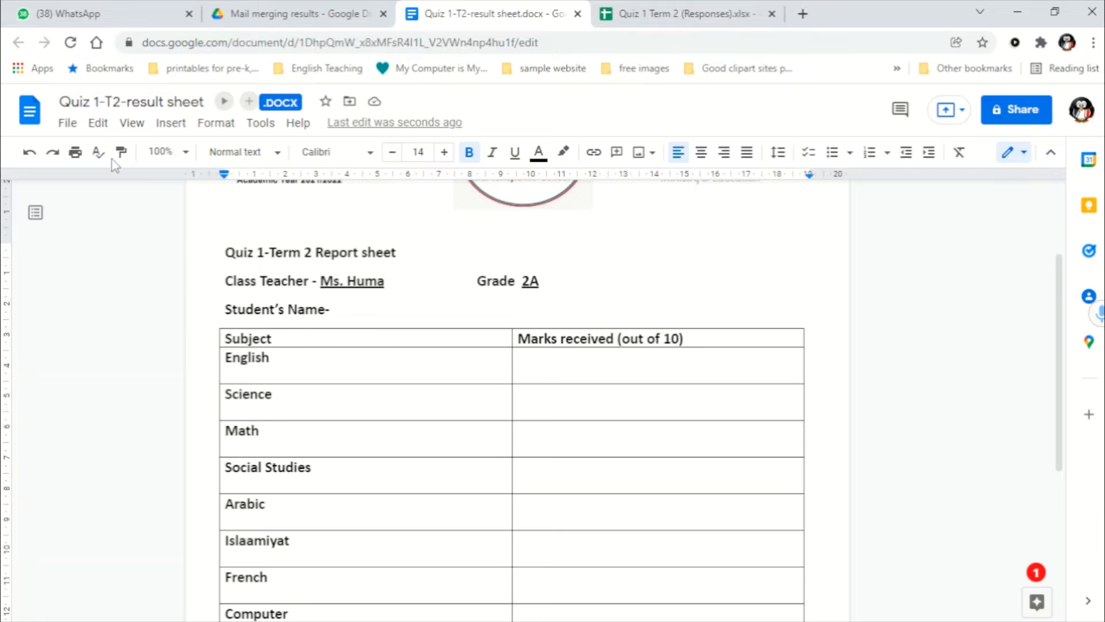
left_click(652, 23)
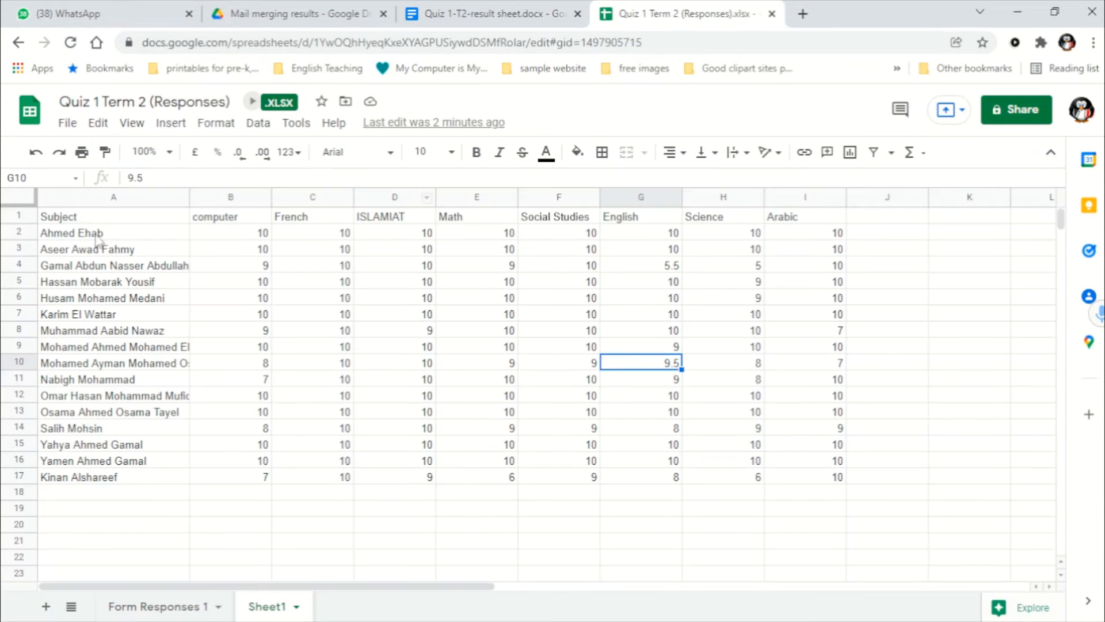
left_click(51, 223)
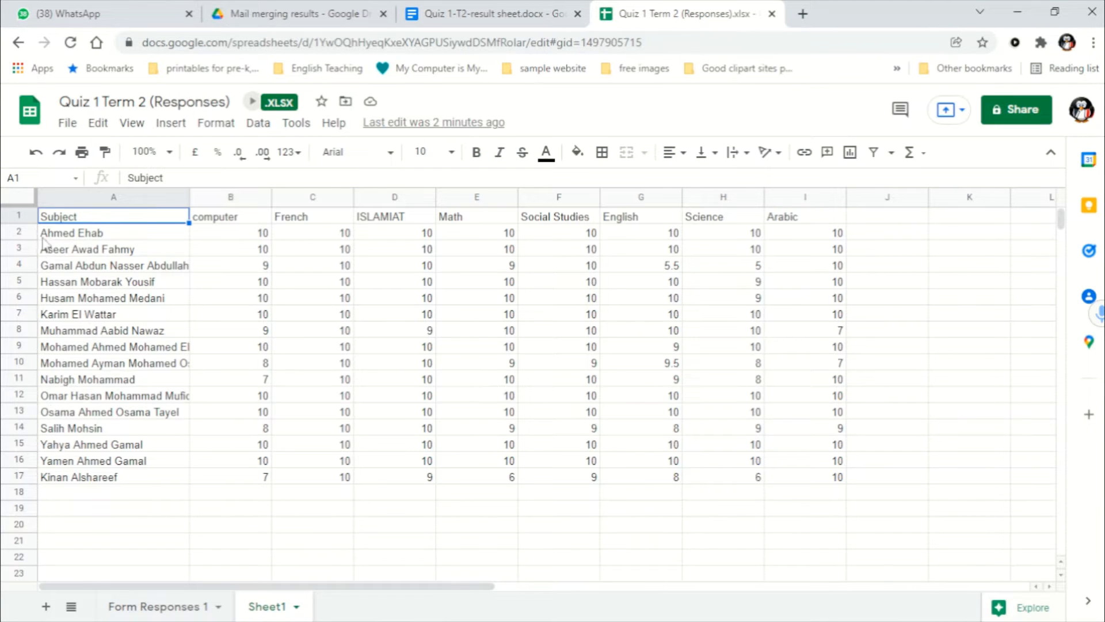
type("Names")
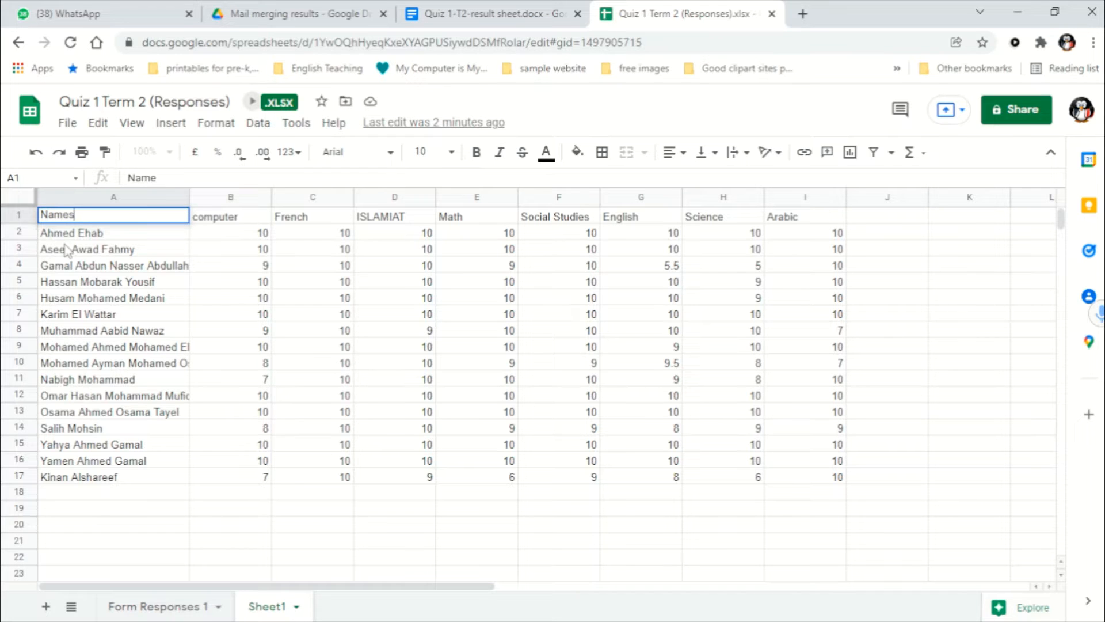
key("Return")
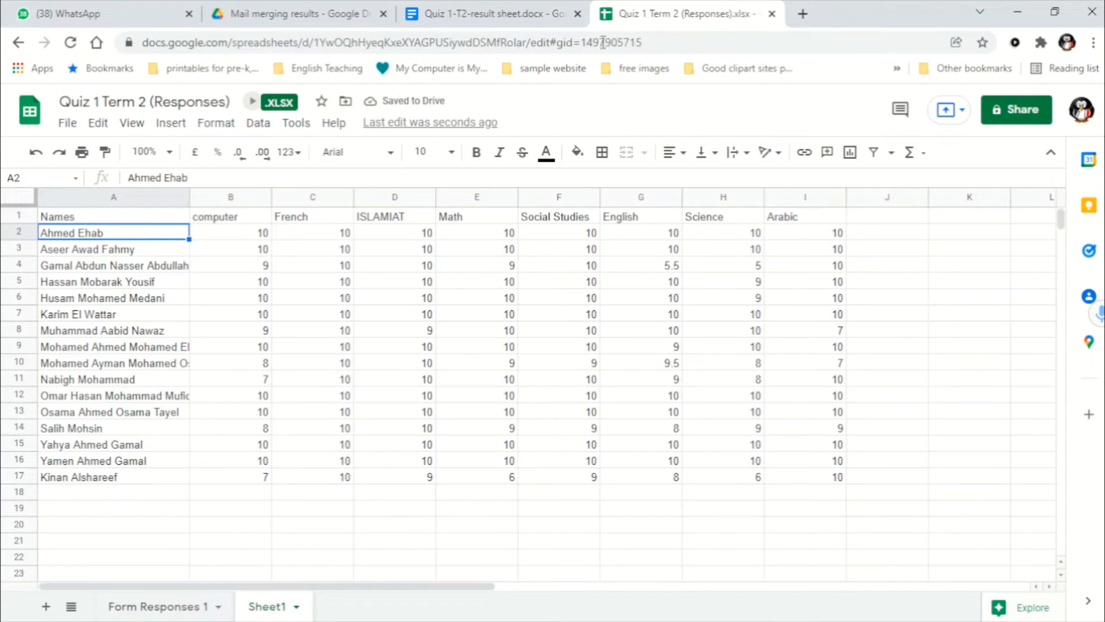
Step: Compare the Sheet1 column headers with the Student's Name field and subject rows in the result sheet document
left_click(515, 12)
left_click(343, 314)
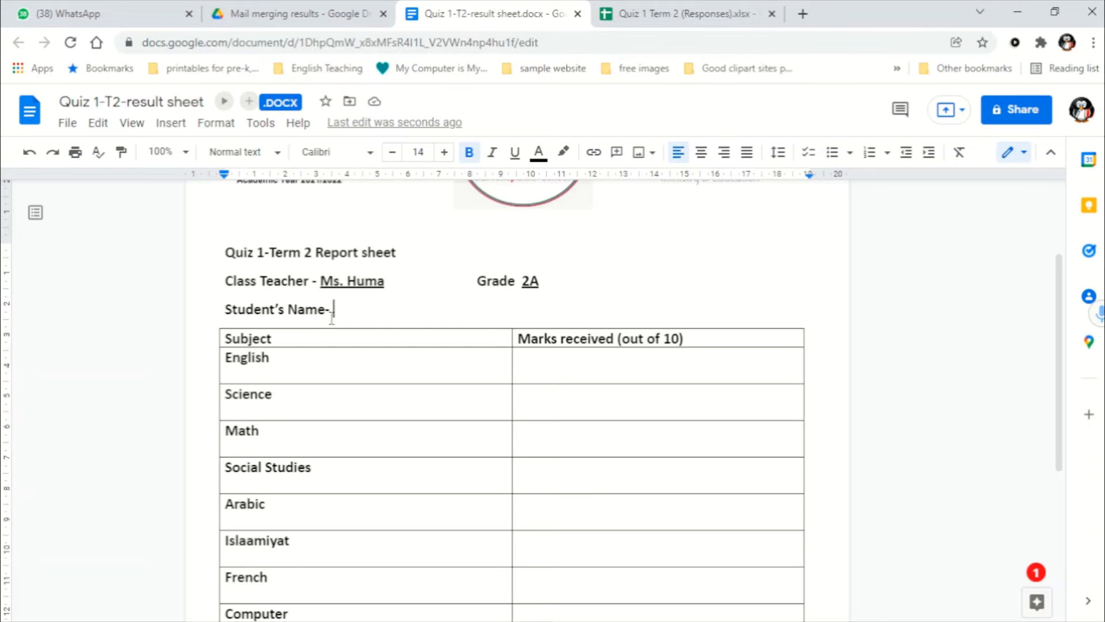
left_click(653, 13)
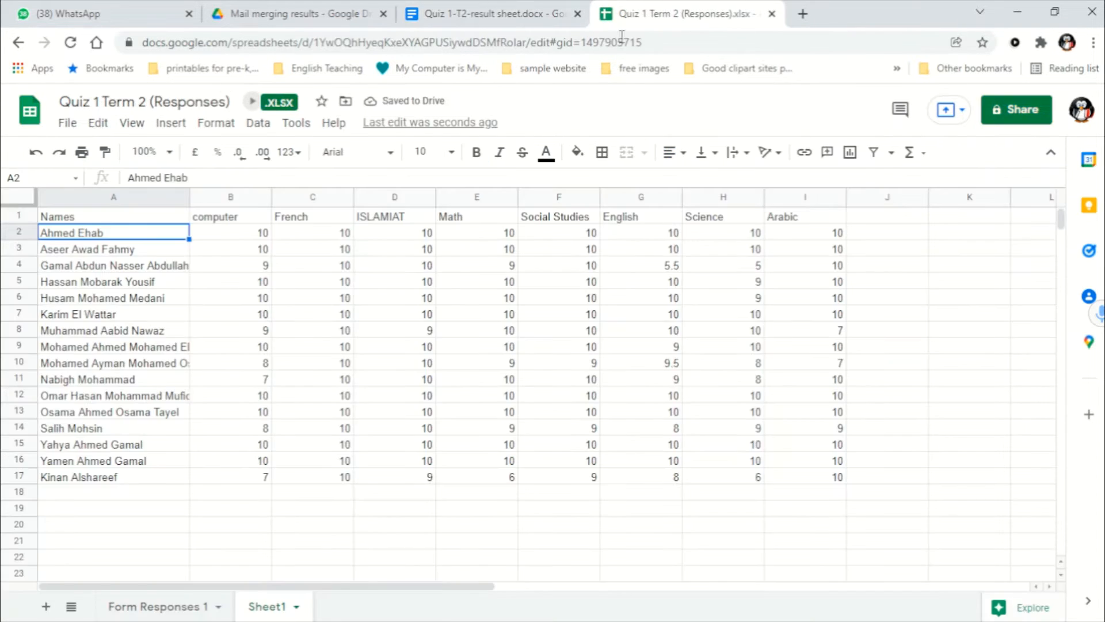
left_click(117, 220)
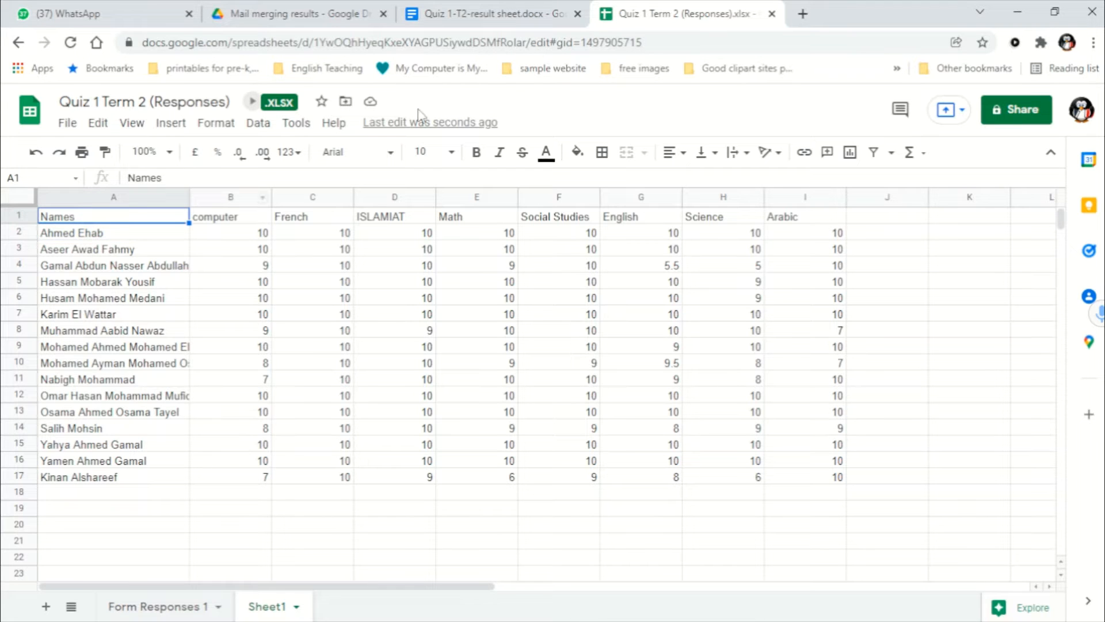
left_click(554, 14)
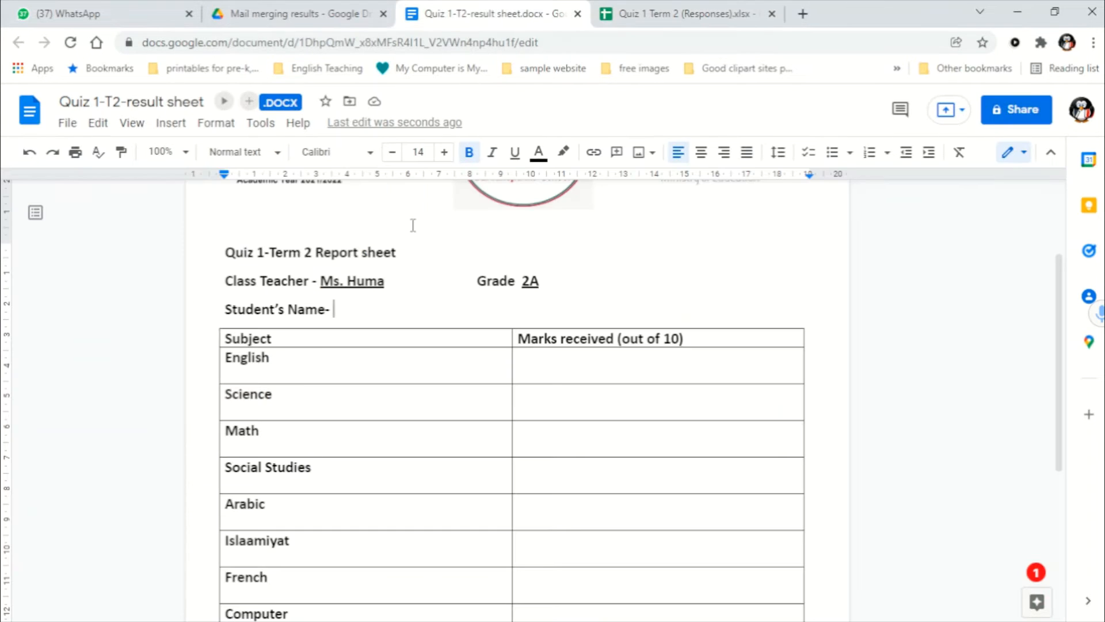
left_click(626, 17)
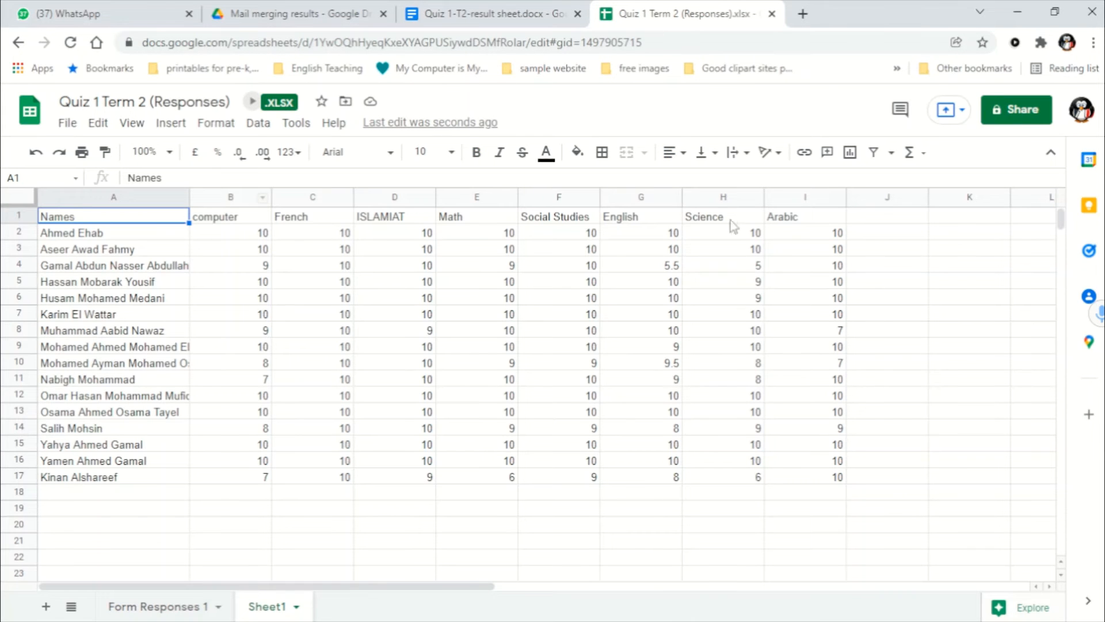
Step: In the result sheet document, switch the keyboard language to Arabic (Saudi Arabia) and enter the merge brackets <<>> after "Student's Name-"
left_click(486, 17)
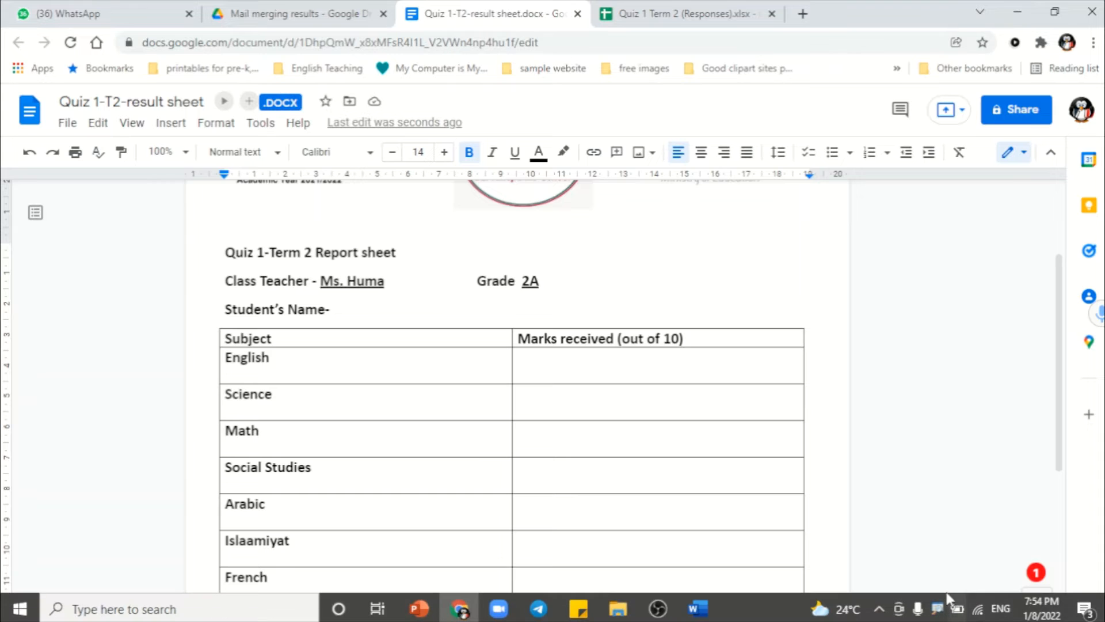
left_click(1001, 608)
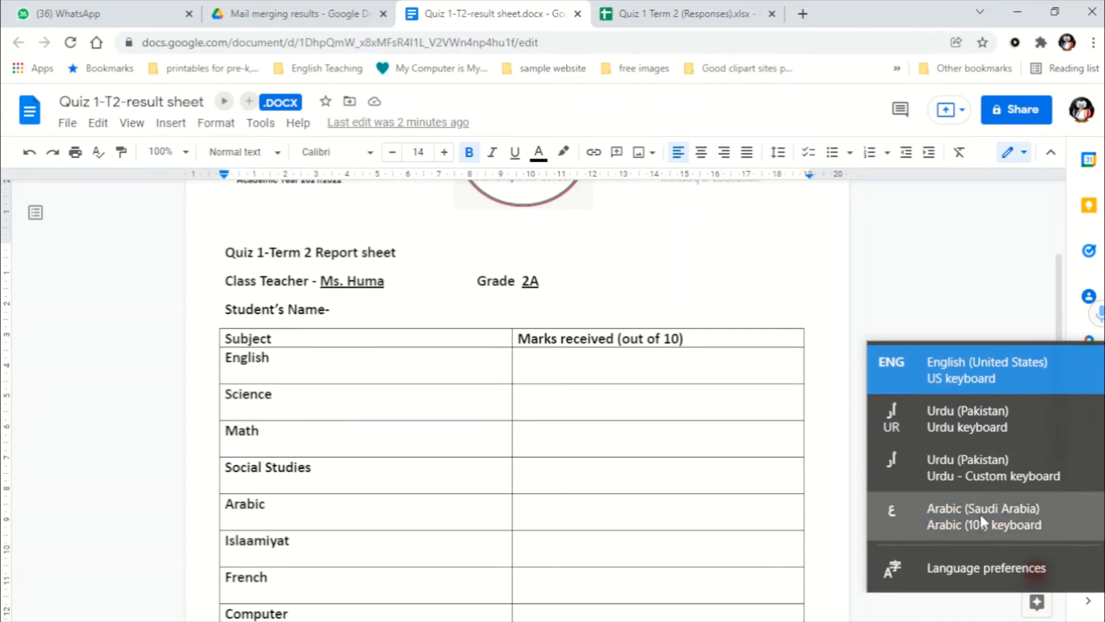
left_click(982, 522)
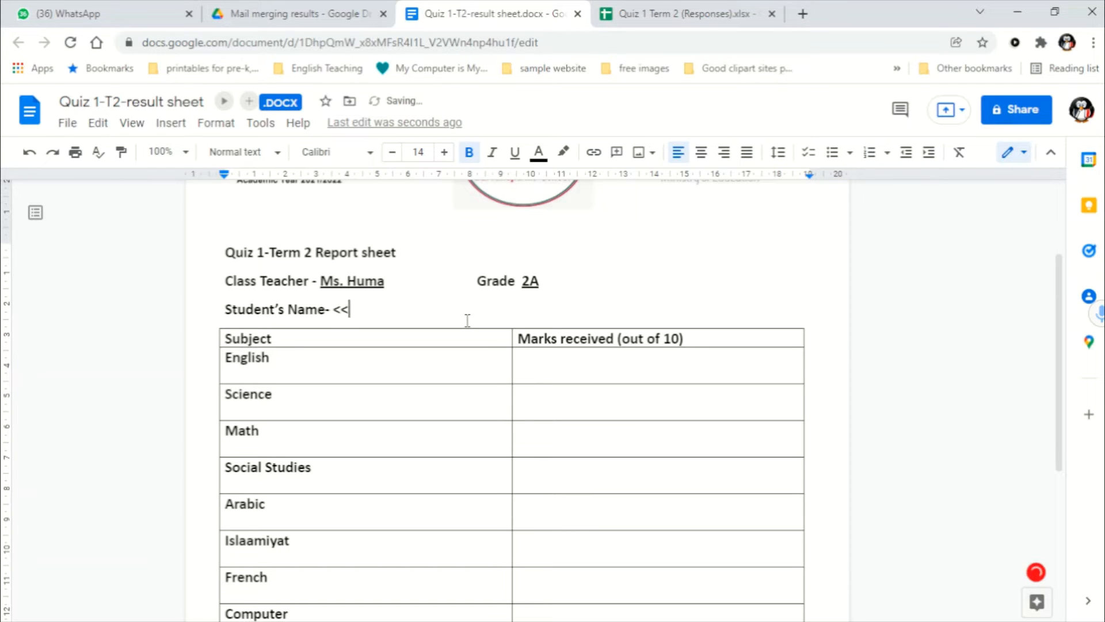
type("<<<<")
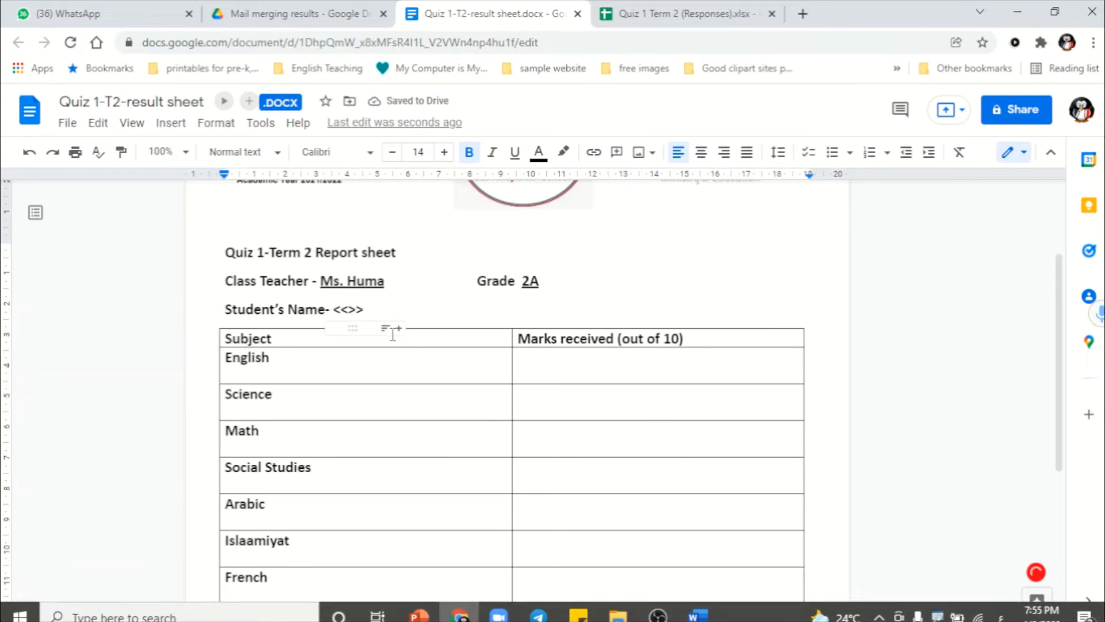
Step: Select the <<>> brackets after "Student's Name-" and switch the keyboard language back to English (United States)
left_click_drag(368, 309, 336, 308)
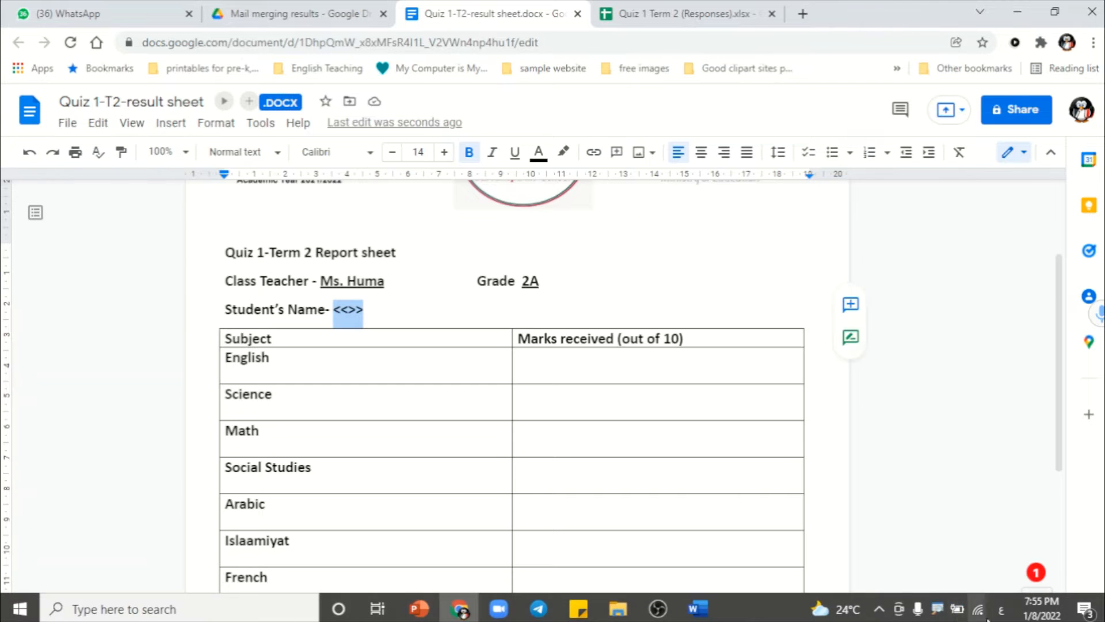
left_click(1002, 613)
left_click(967, 379)
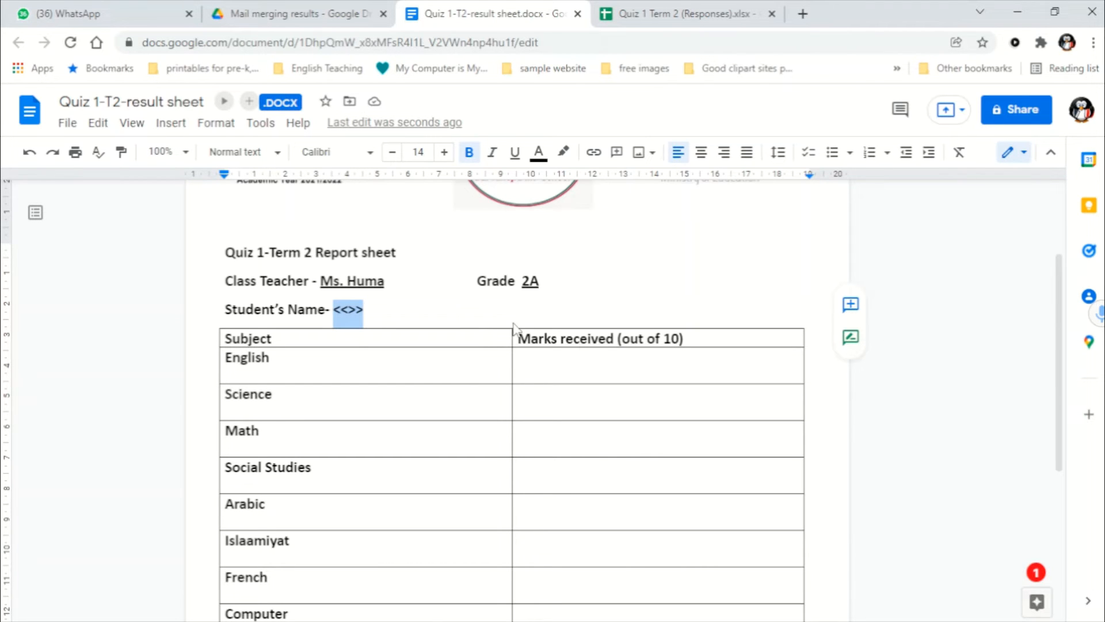
Step: Insert studentsname between the merge brackets after "Student's Name-" and underline the whole <<studentsname>> field
left_click(350, 315)
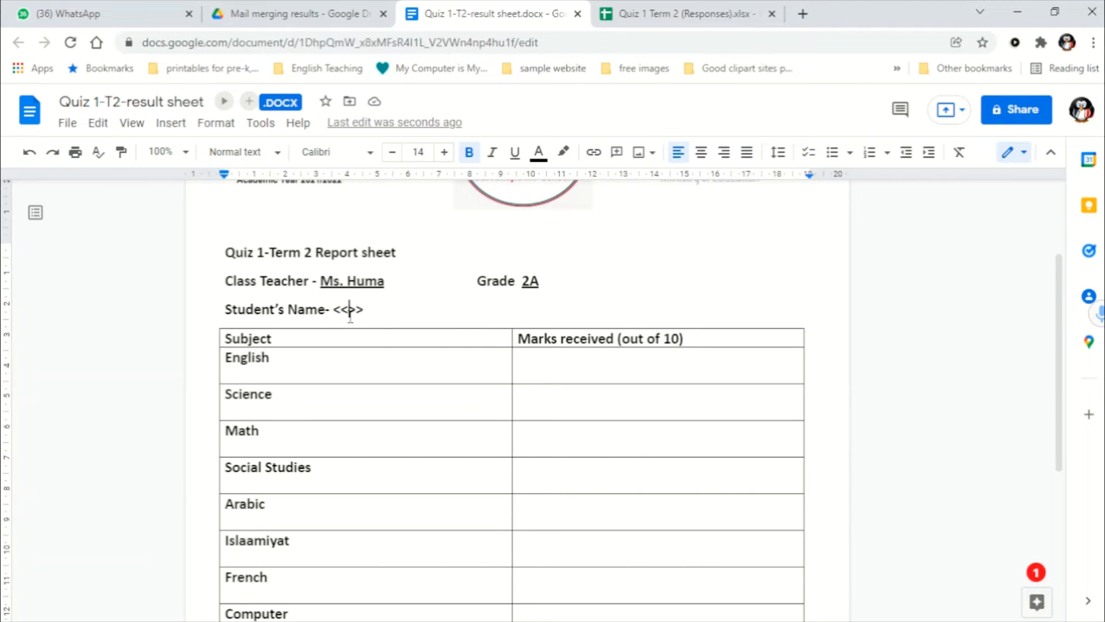
type("na")
key("BackSpace")
key("BackSpace")
type("studnet")
key("BackSpace")
key("BackSpace")
key("BackSpace")
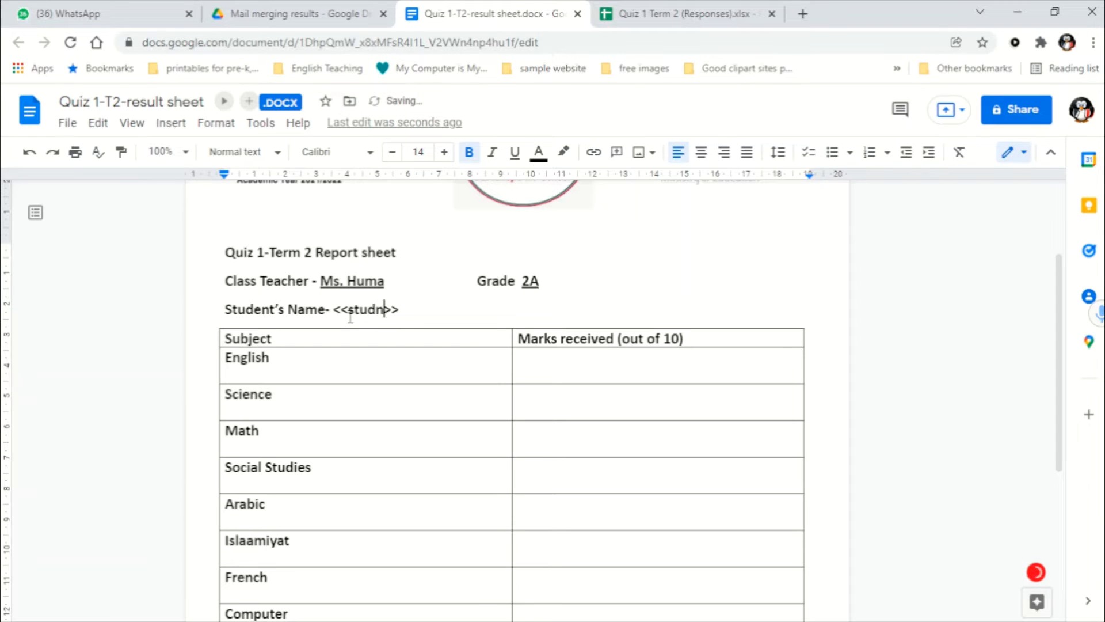
type("en")
key("BackSpace")
key("BackSpace")
type("net")
key("BackSpace")
key("BackSpace")
key("BackSpace")
type("entsnma")
key("BackSpace")
key("BackSpace")
key("BackSpace")
type("names")
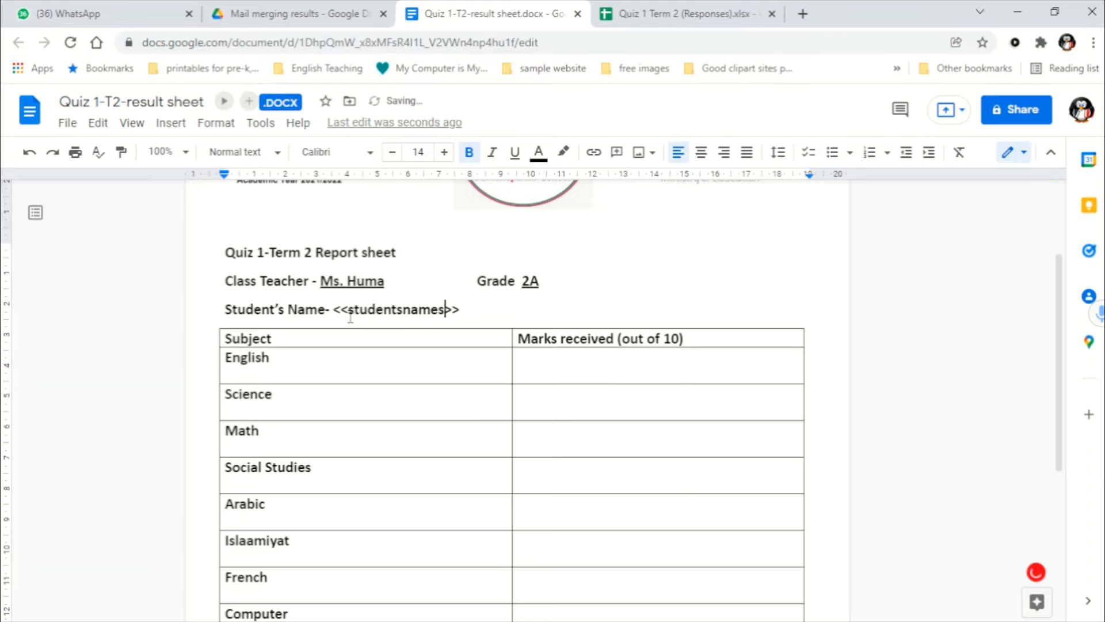
key("BackSpace")
left_click_drag(332, 306, 460, 317)
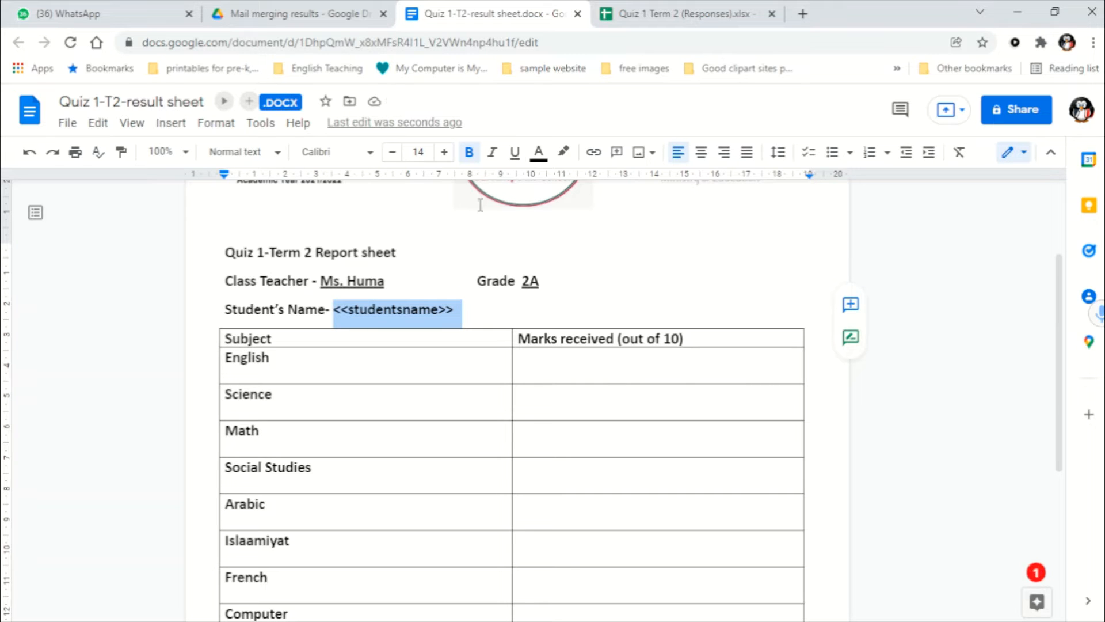
left_click(514, 152)
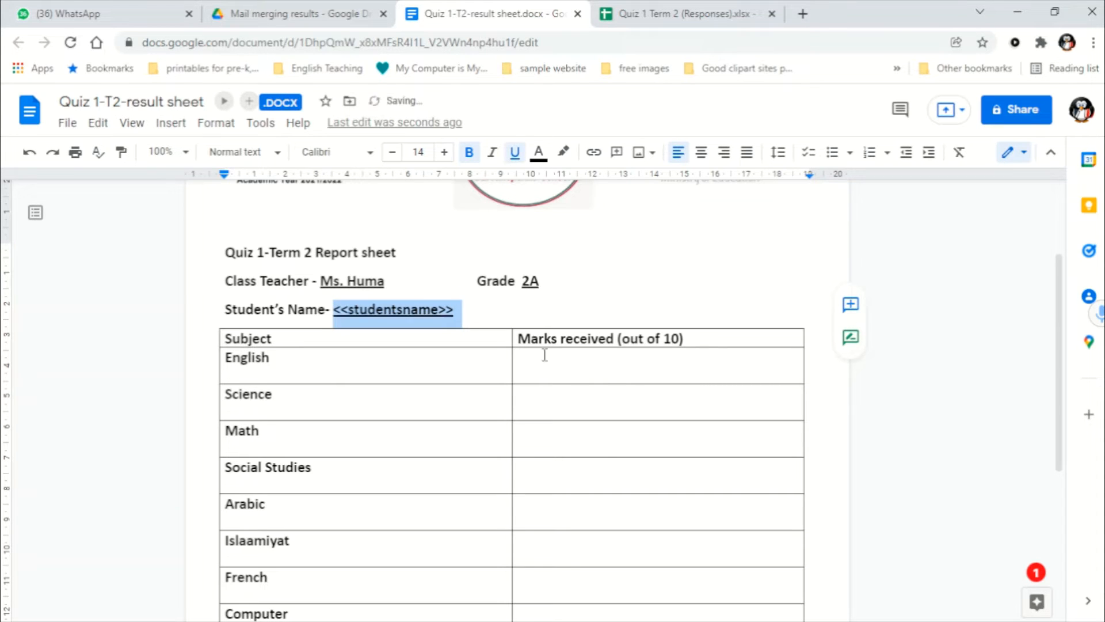
Step: Enter empty <<>> merge brackets in the Marks received column for every subject row from English to Computer
left_click(547, 367)
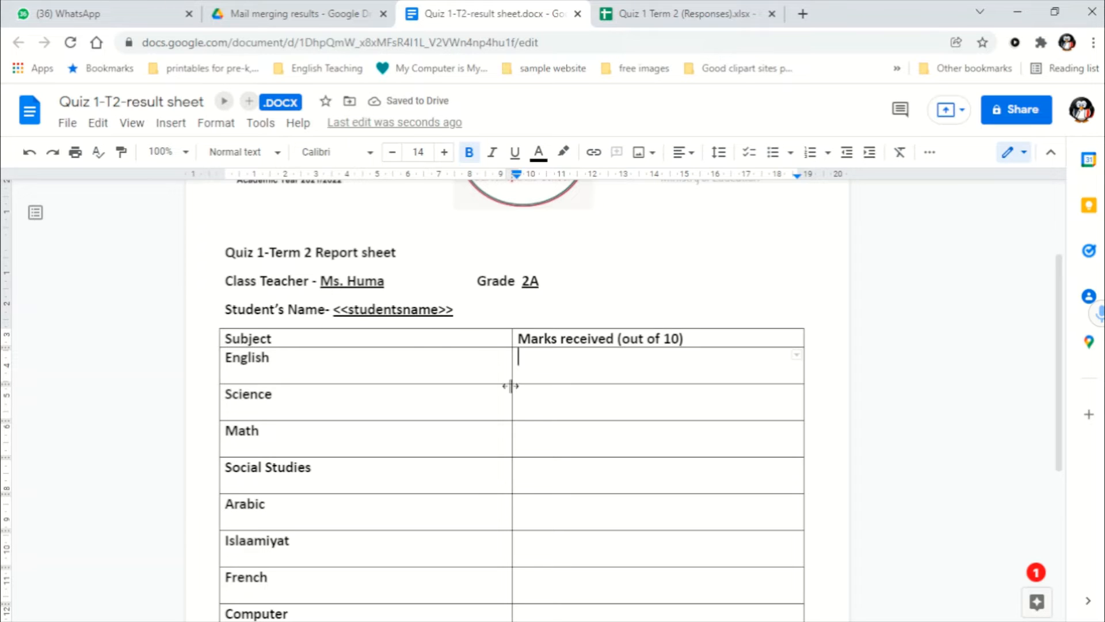
scroll(511, 386, "down", 1)
scroll(510, 385, "down", 3)
scroll(476, 368, "up", 1)
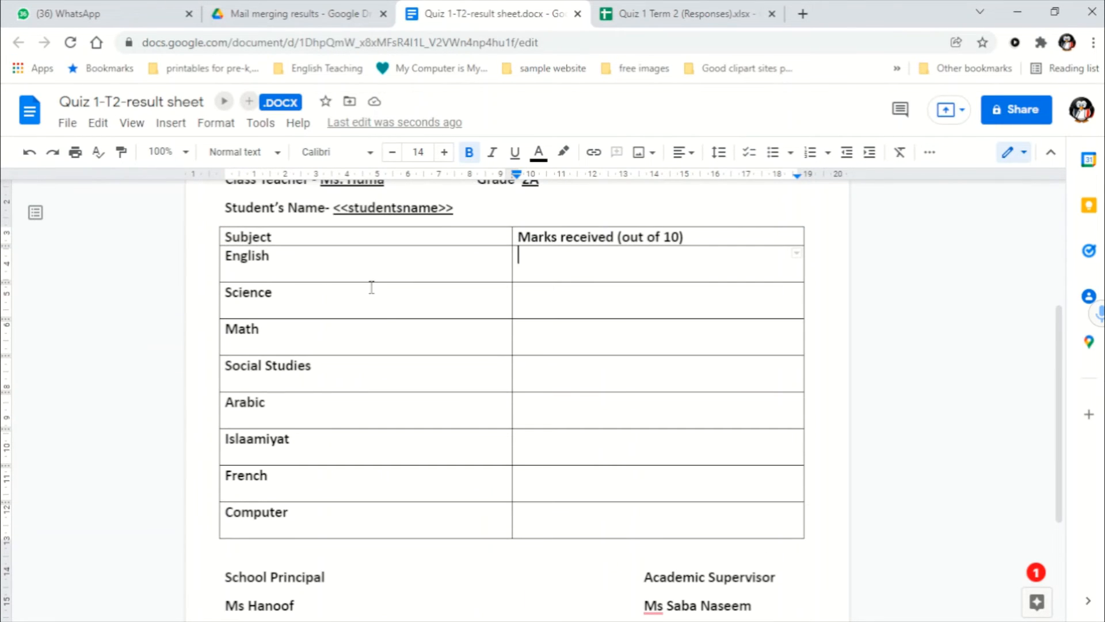
type("<<>>")
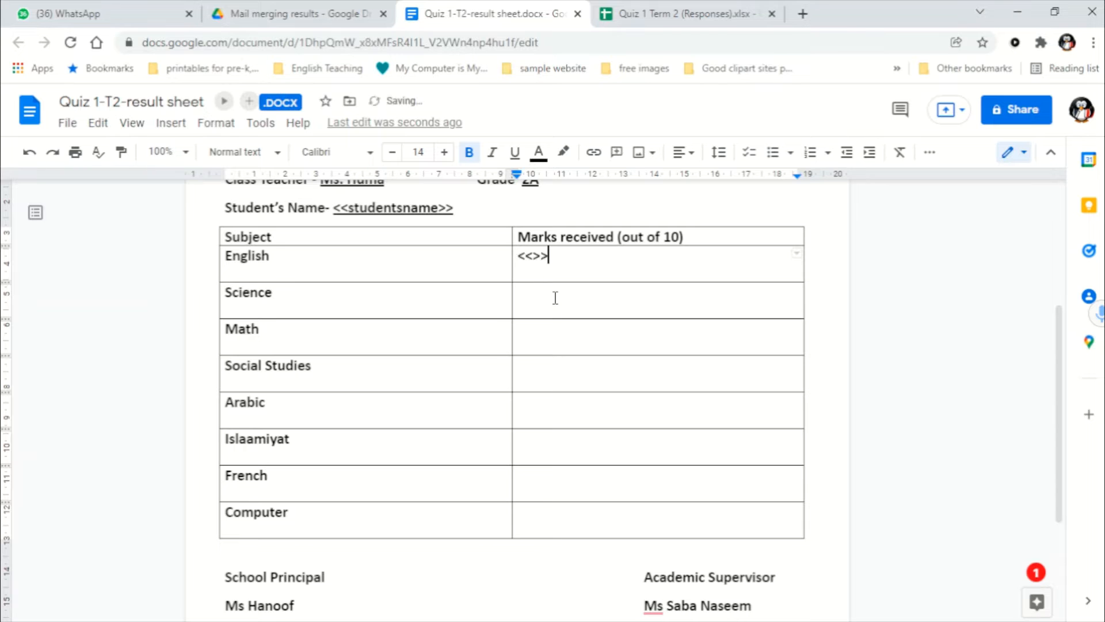
key("Down")
type("<<>>")
key("Down")
type("<<>>")
key("Down")
type("<<>>")
key("Down")
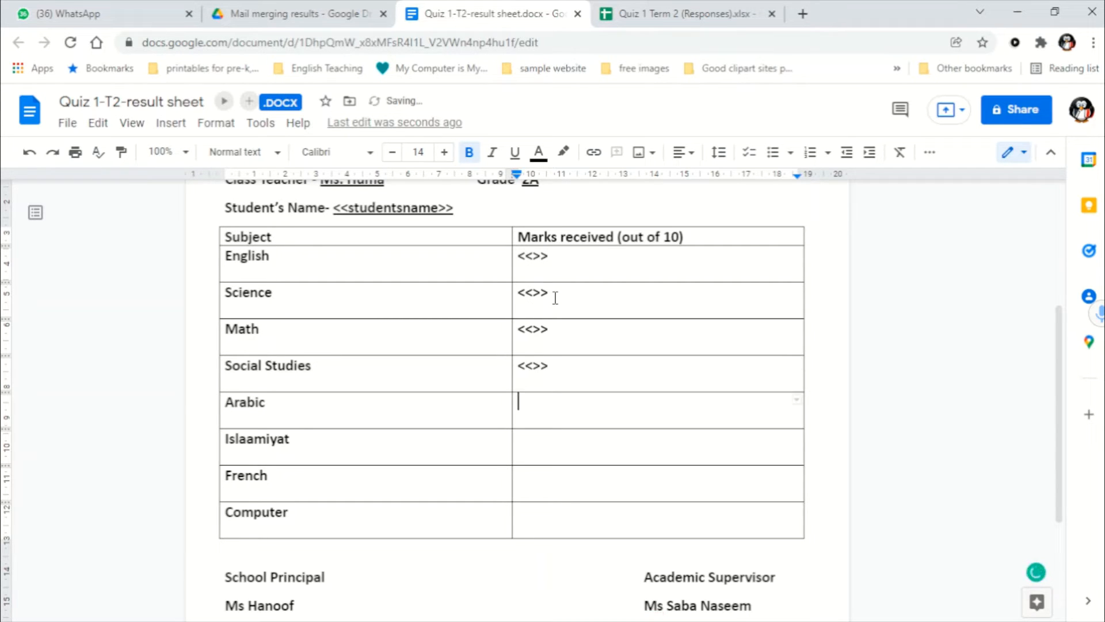
type("<<>>")
key("Down")
type("<<>>")
key("Down")
type("<<>>")
key("Down")
type("<<>>")
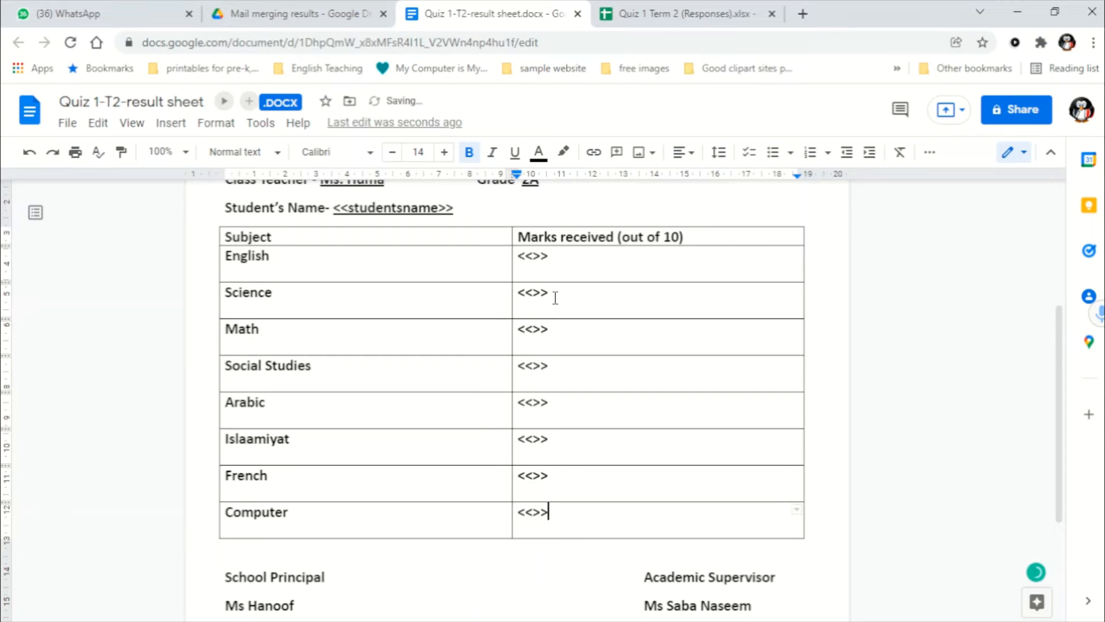
Step: Fill the merge brackets of the English, Science, Math and Social Studies rows with english, science, math and sst
left_click(534, 256)
type("english")
left_click(532, 292)
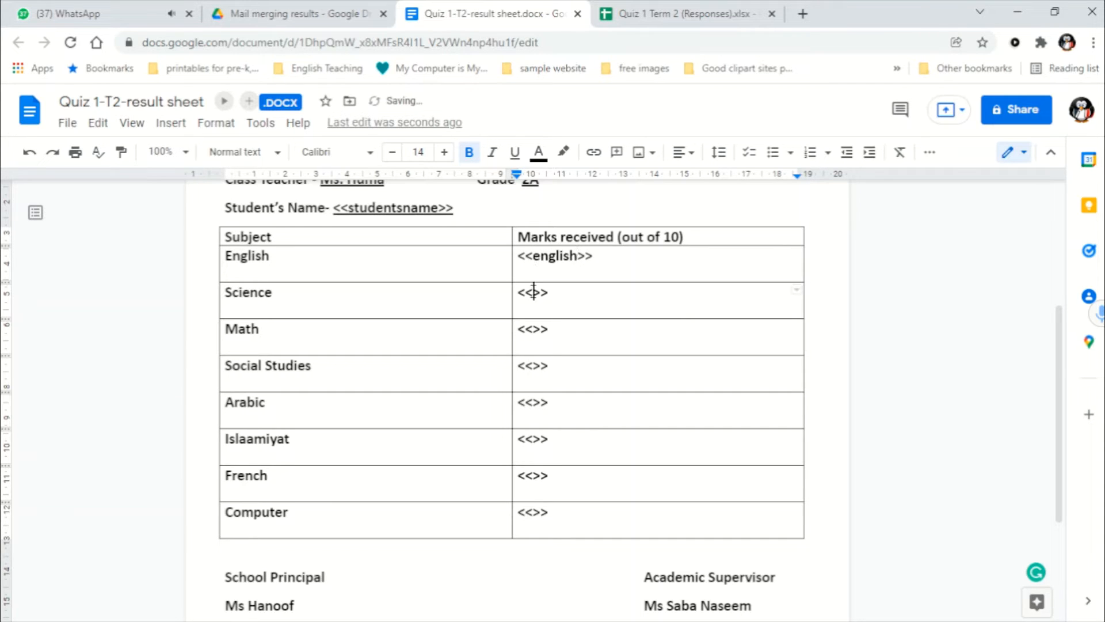
type("science")
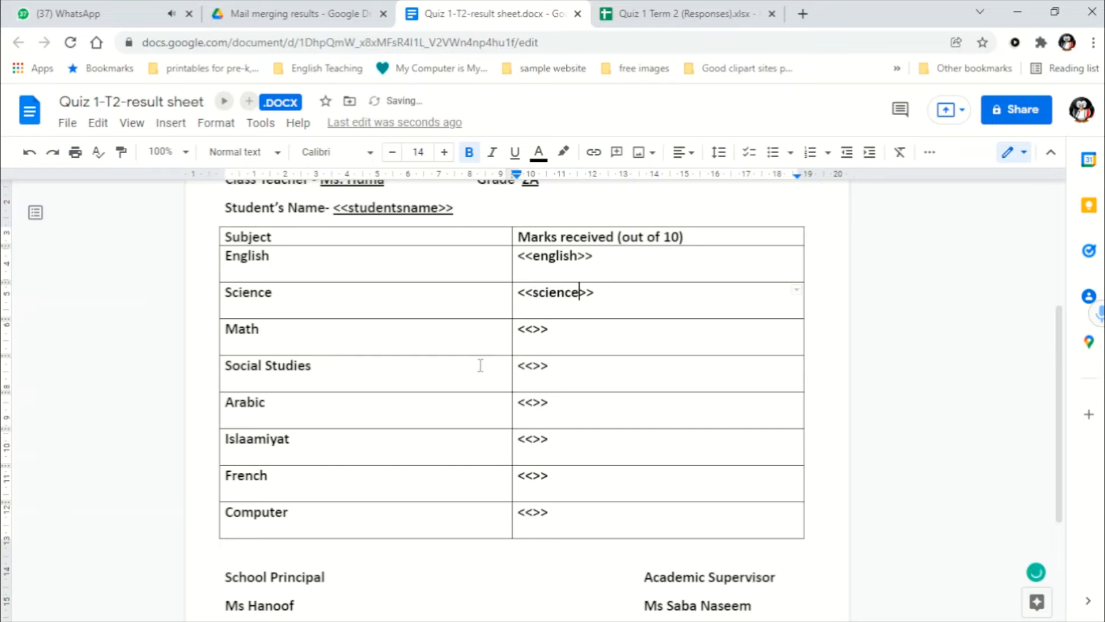
left_click(534, 329)
type("math")
left_click(533, 370)
type("sst")
Step: Fill the merge brackets of the Arabic row with arabic and those of the Islaamiyat row with Islam
left_click(533, 402)
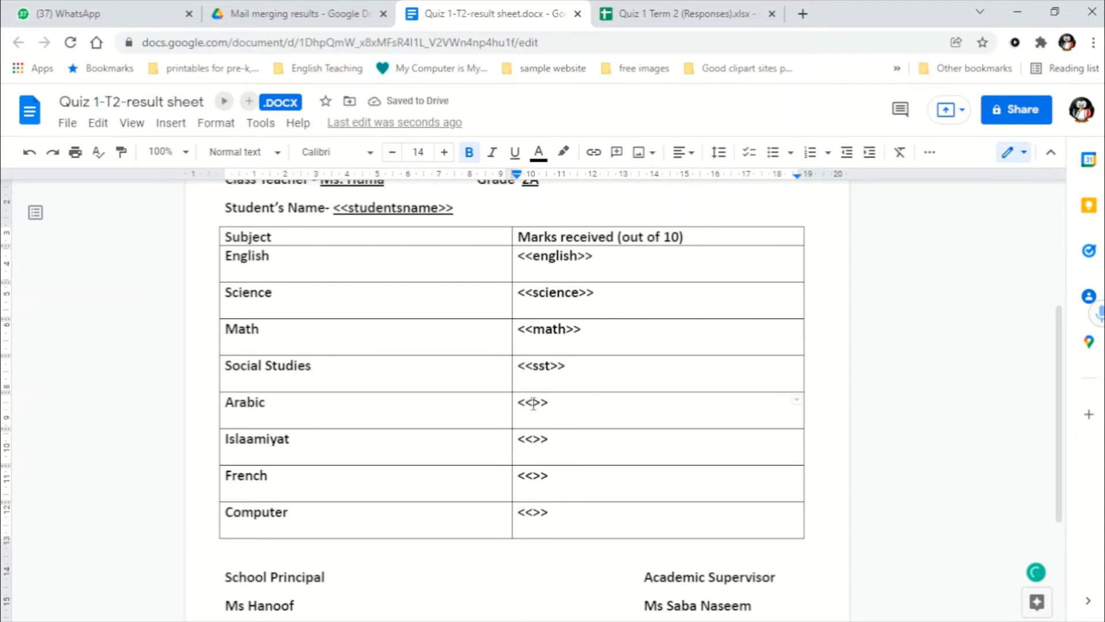
type("ab")
key("BackSpace")
type("rabic")
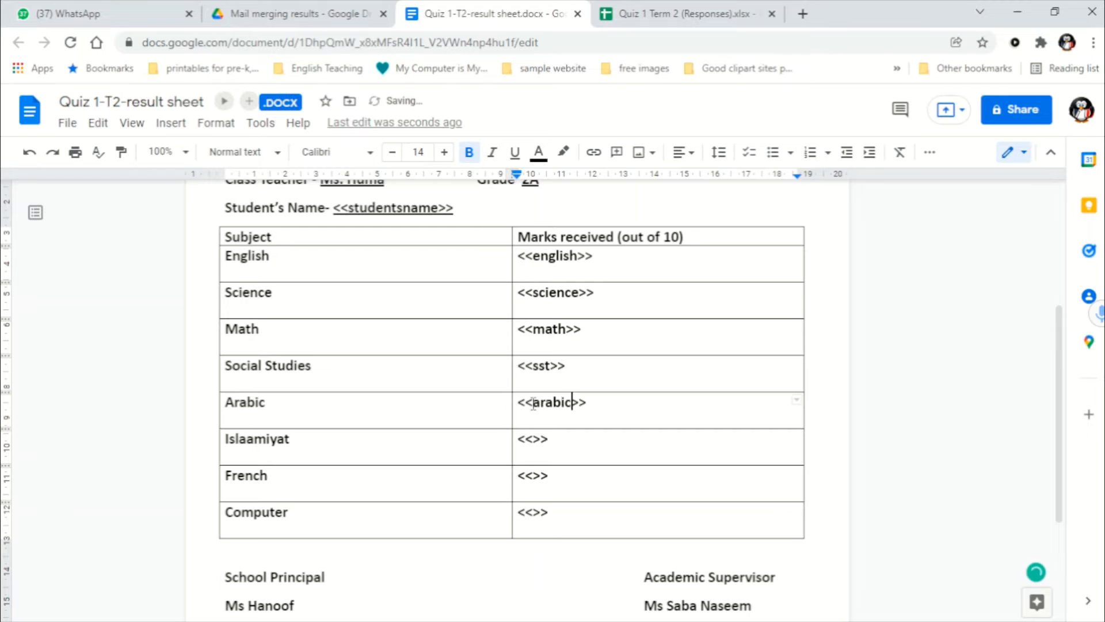
left_click(534, 438)
type("islam")
key("BackSpace")
key("BackSpace")
key("BackSpace")
key("BackSpace")
type("slam")
key("BackSpace")
key("BackSpace")
key("BackSpace")
key("BackSpace")
key("BackSpace")
type("islam")
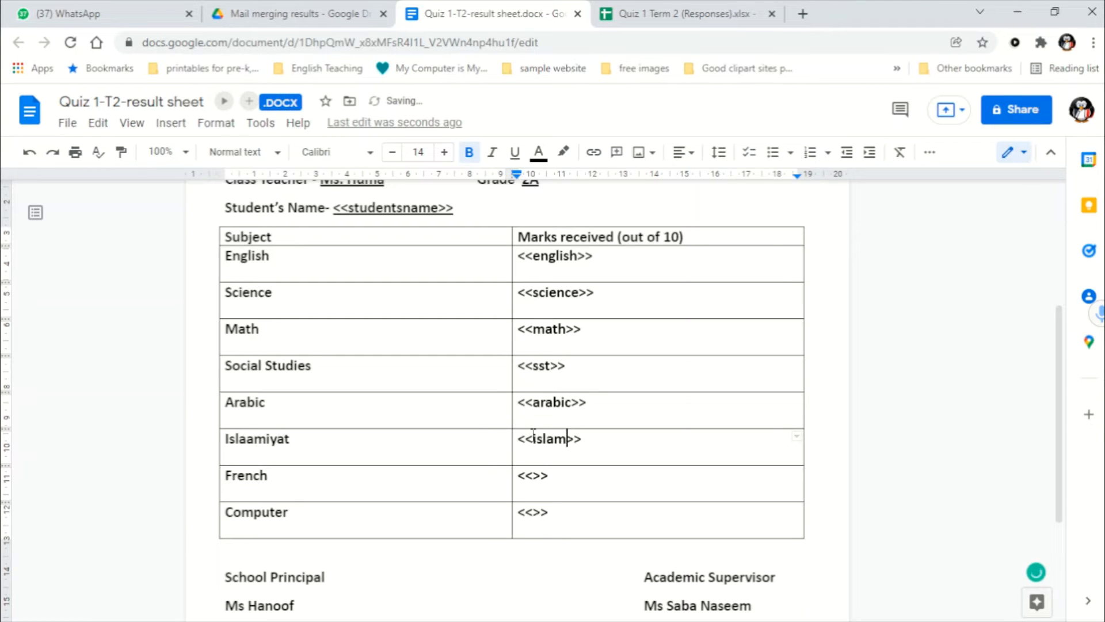
key("BackSpace")
key("BackSpace")
key("BackSpace")
key("BackSpace")
key("BackSpace")
type("Islam")
Step: Fill the merge brackets of the French row with french and those of the Computer row with computer
left_click(533, 475)
type("french")
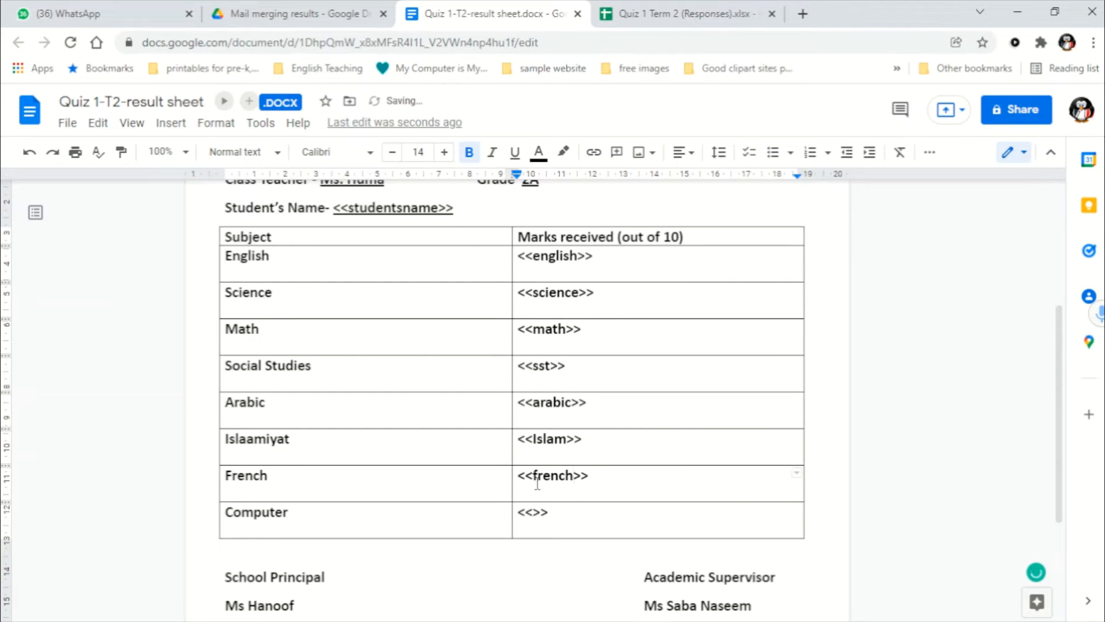
left_click(534, 512)
type("compiuter")
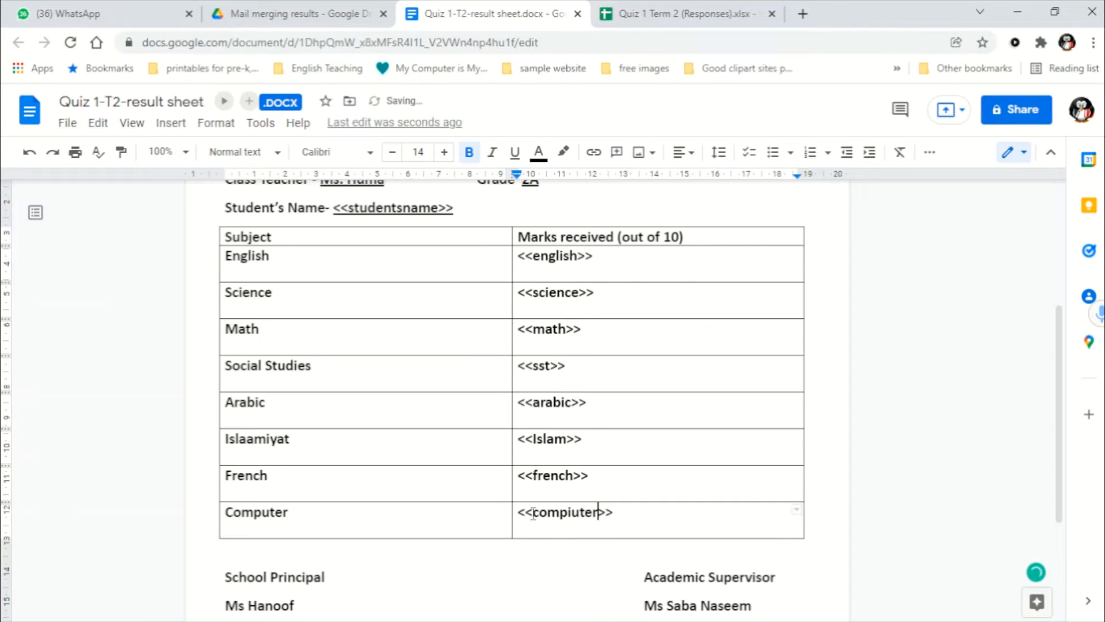
key("BackSpace")
key("BackSpace")
key("BackSpace")
key("BackSpace")
key("BackSpace")
type("uter")
Step: Review the merge fields in the result sheet and compare them with the Sheet1 column headers of the responses spreadsheet
scroll(595, 512, "up", 3)
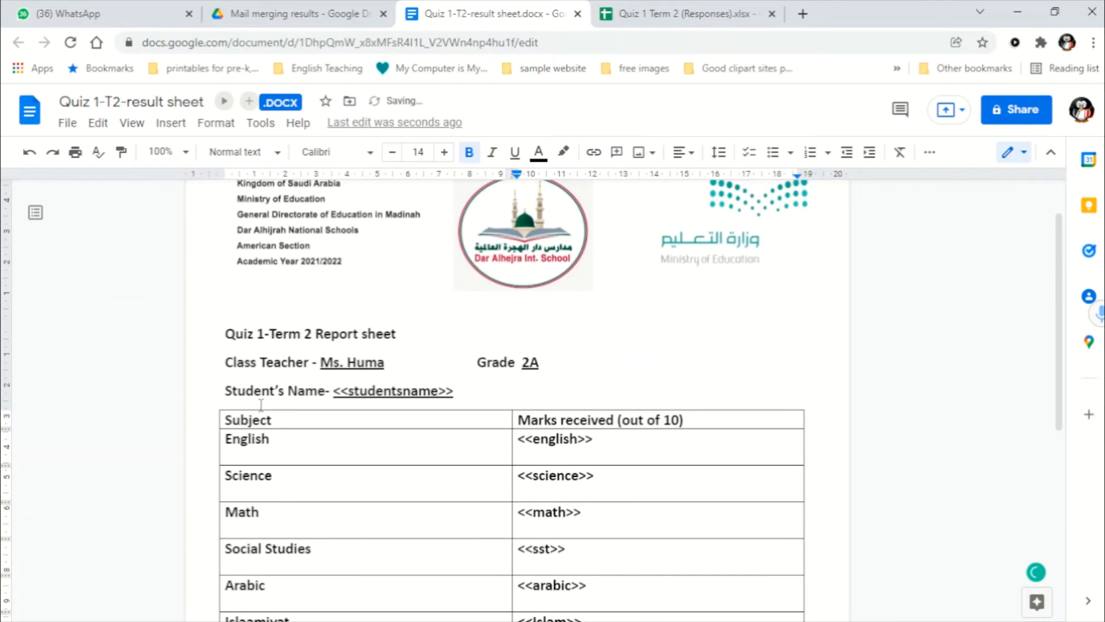
scroll(282, 420, "down", 3)
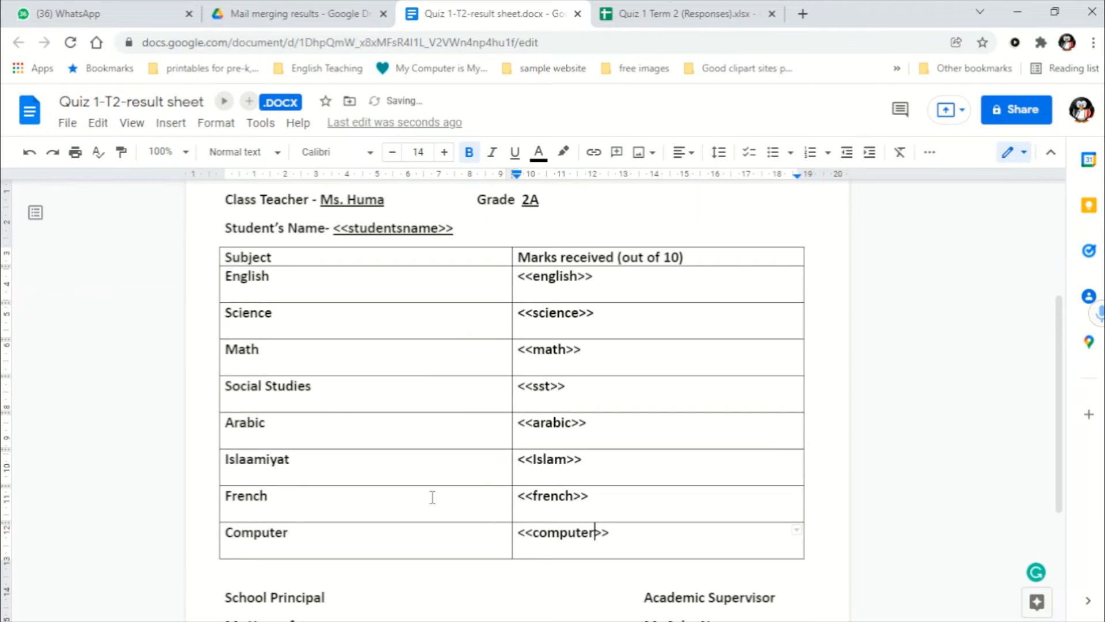
scroll(509, 512, "up", 2)
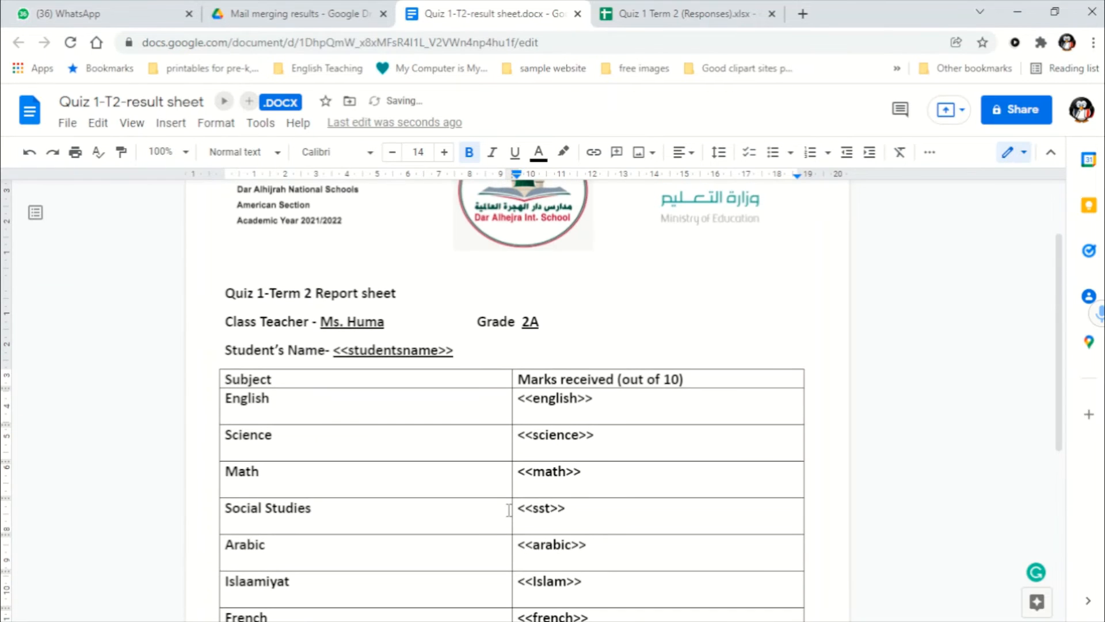
scroll(509, 510, "down", 1)
scroll(508, 497, "down", 1)
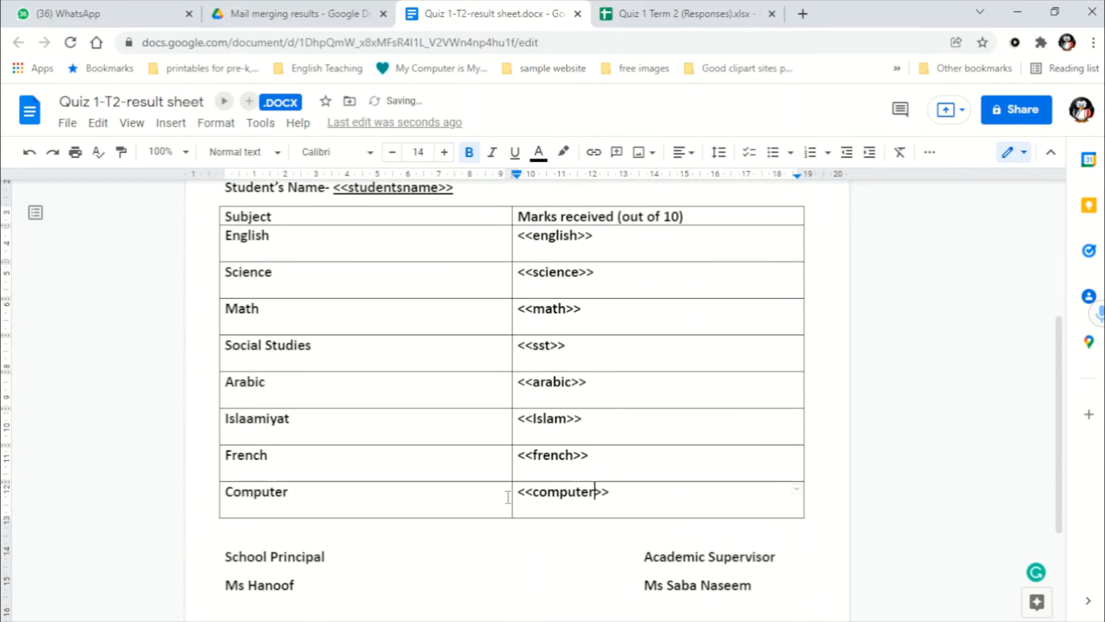
scroll(509, 497, "up", 1)
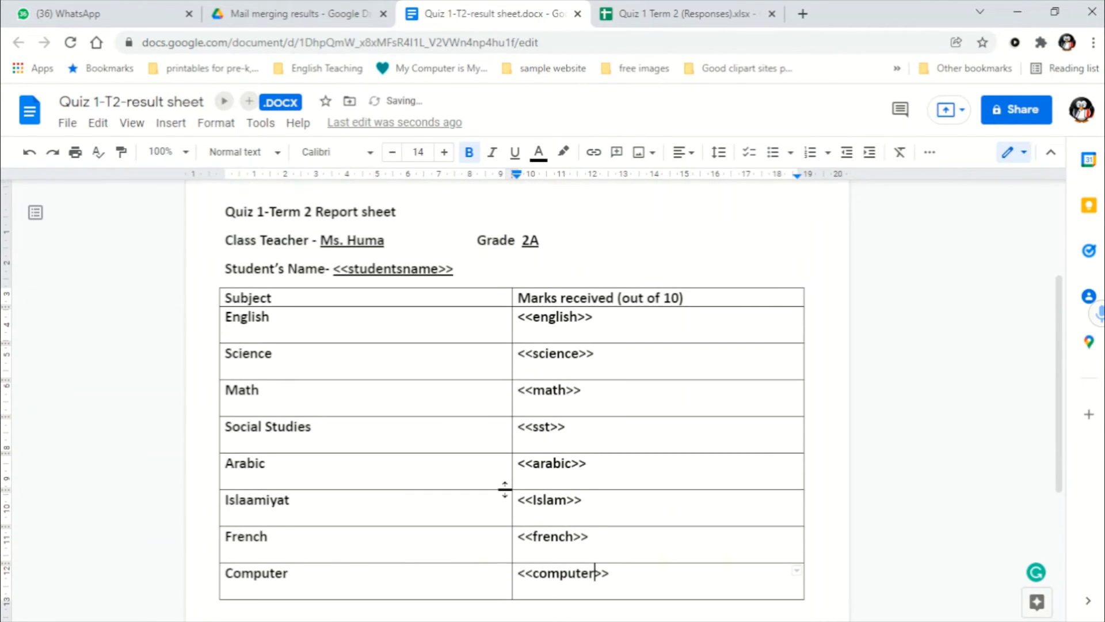
left_click(629, 15)
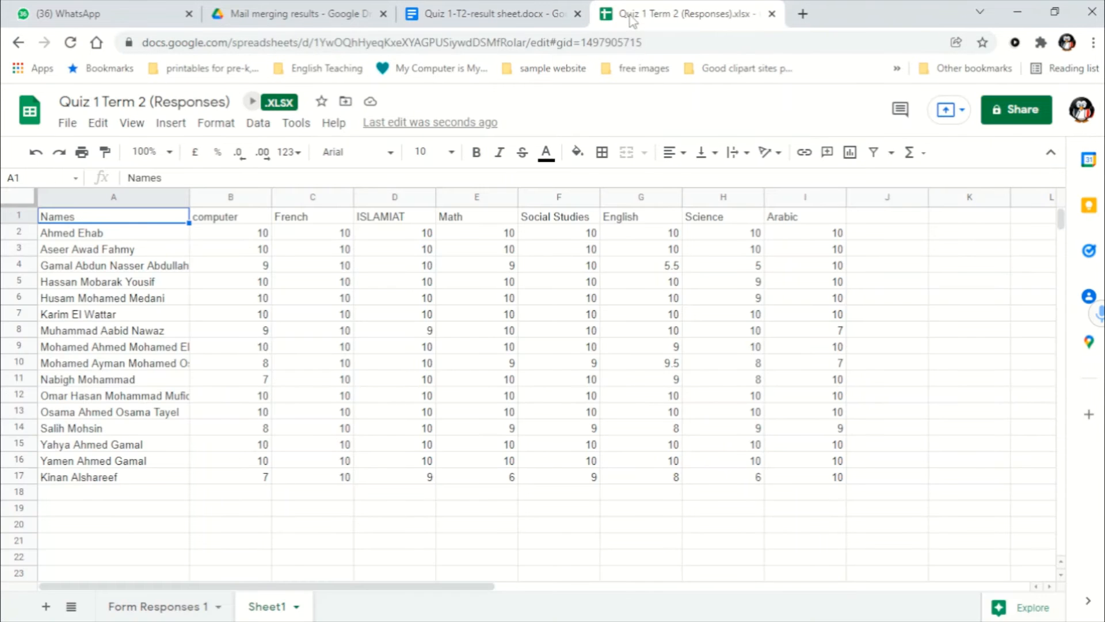
left_click(464, 12)
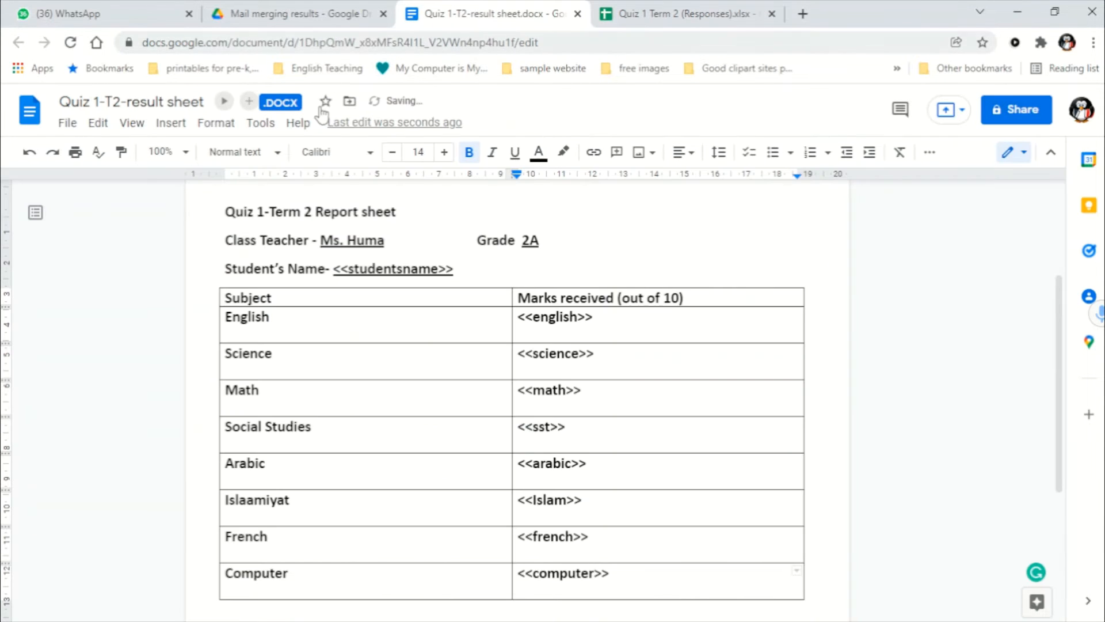
scroll(353, 366, "up", 1)
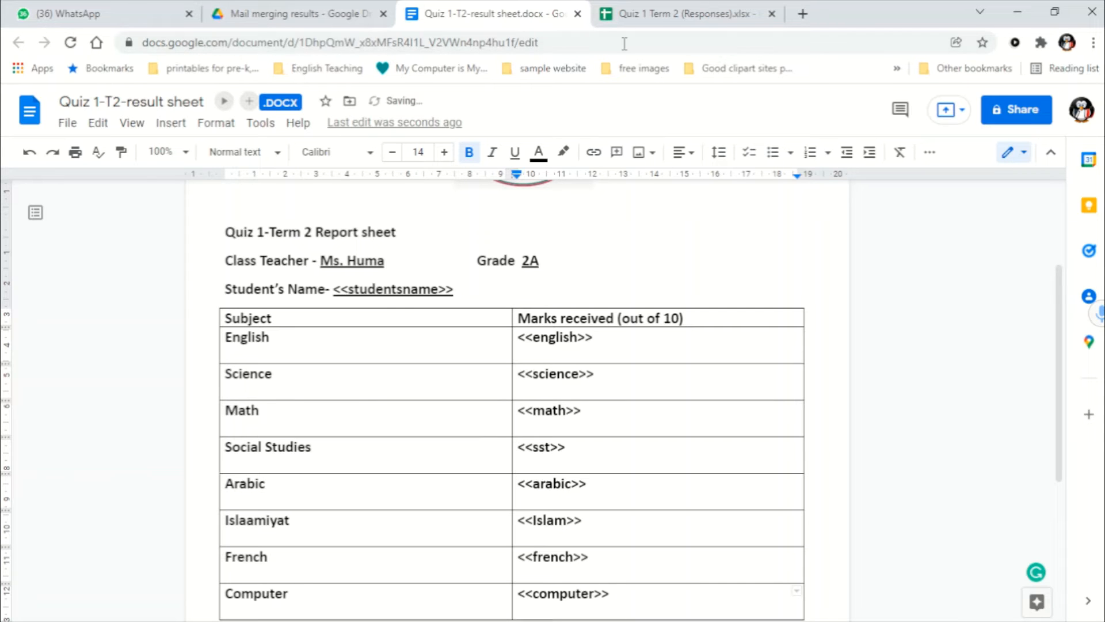
Step: Switch to the Quiz 1 Term 2 (Responses) spreadsheet and open the Google Workspace Marketplace to get add-ons
left_click(654, 16)
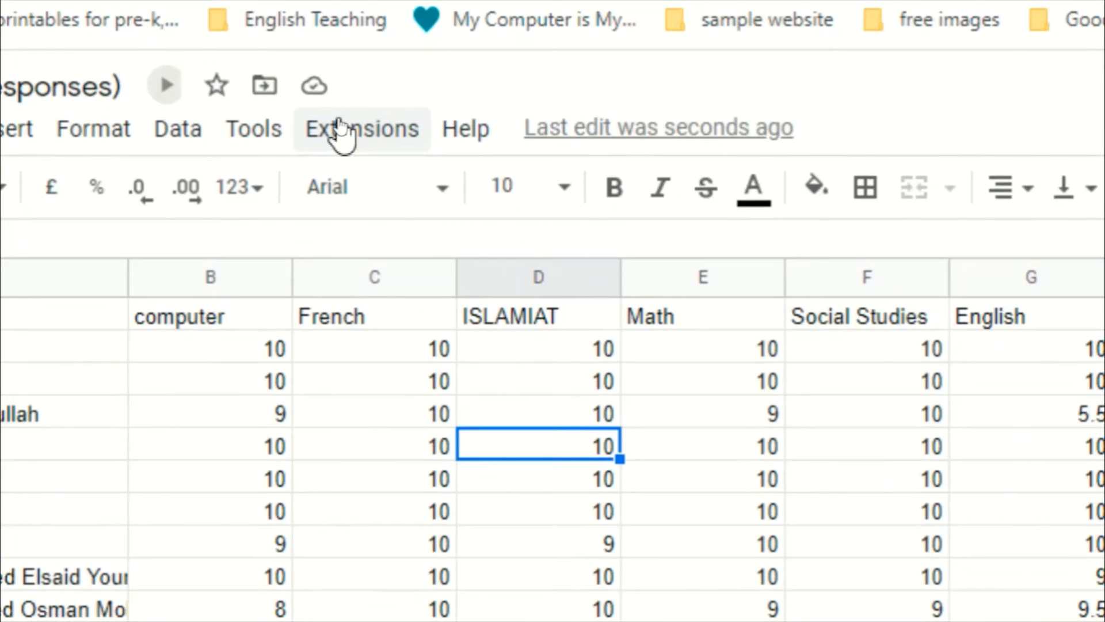
left_click(341, 125)
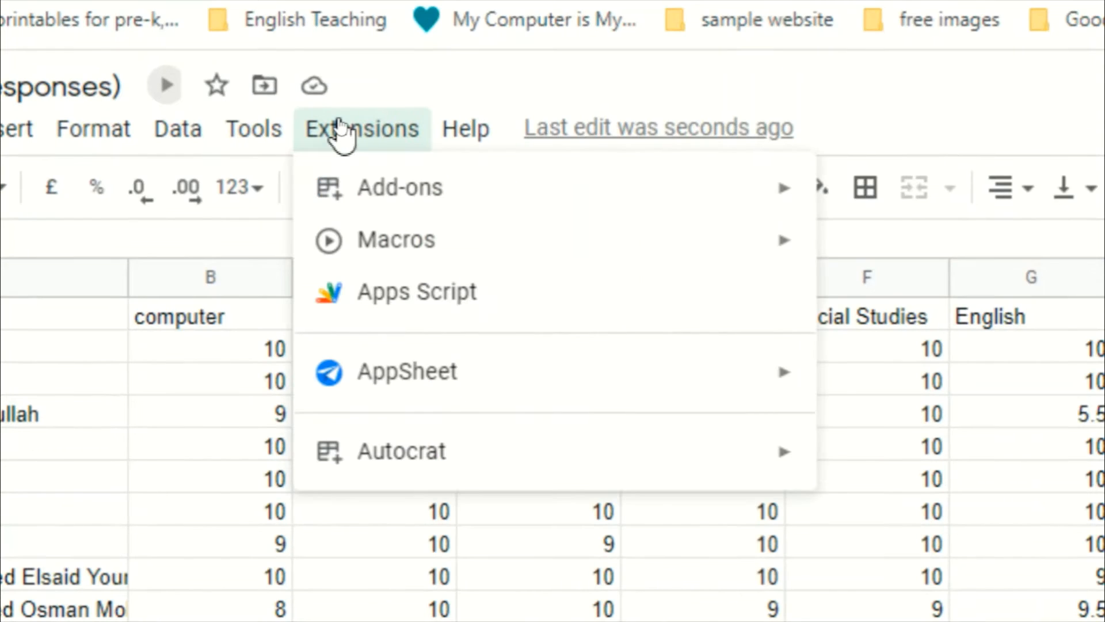
mouse_move(510, 188)
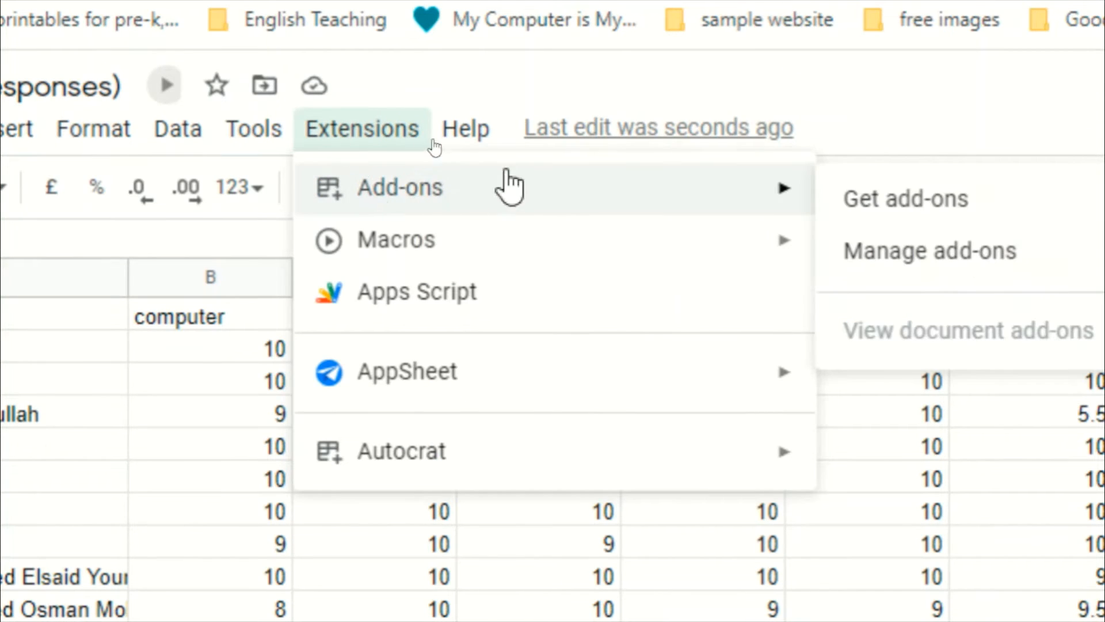
left_click(863, 204)
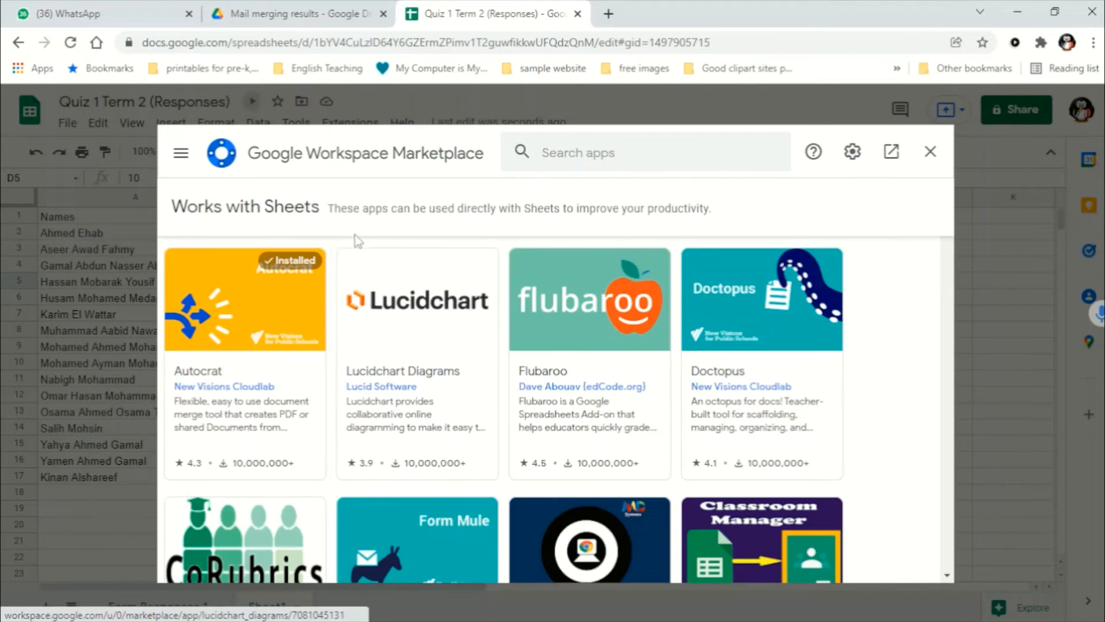
Step: Search the Marketplace for the Autocrat add-on, then close the Marketplace
left_click(544, 157)
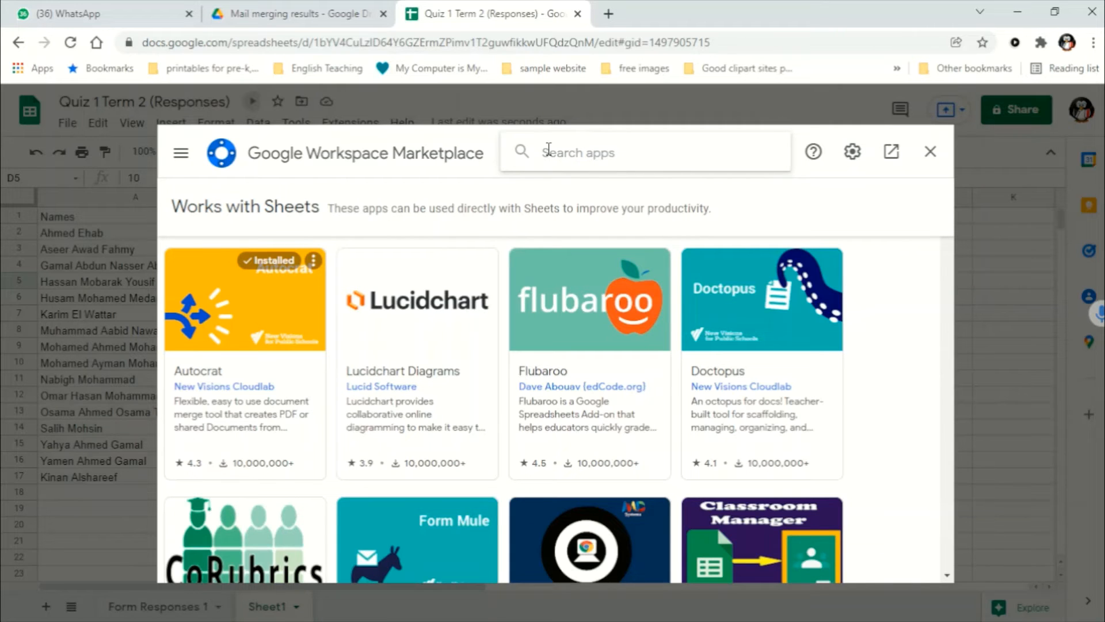
type("ayt")
key("BackSpace")
key("BackSpace")
type("u")
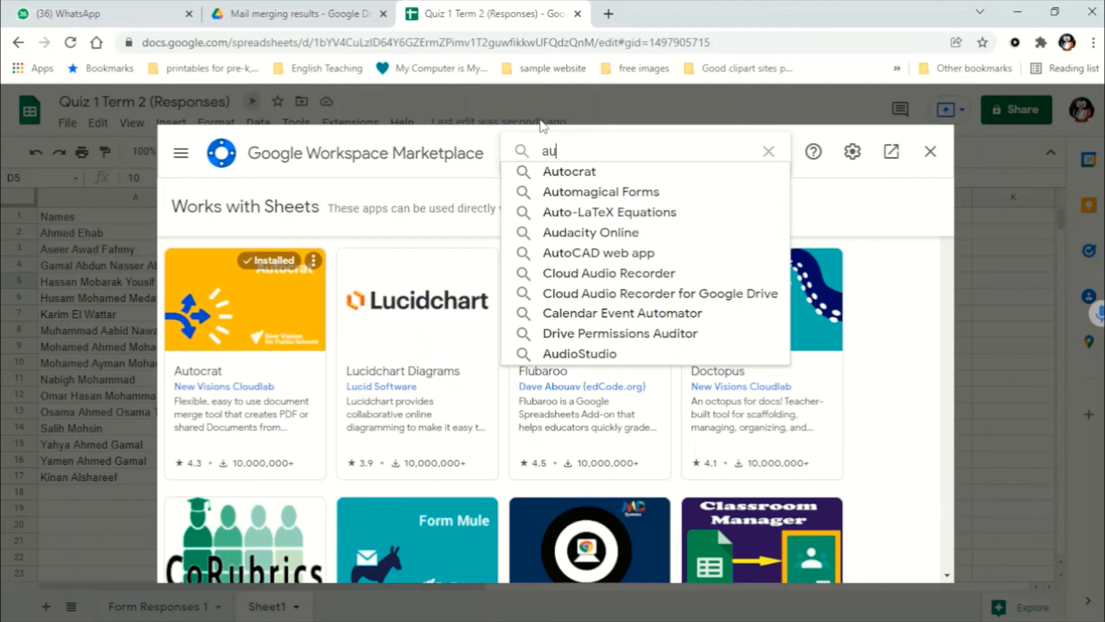
type("to")
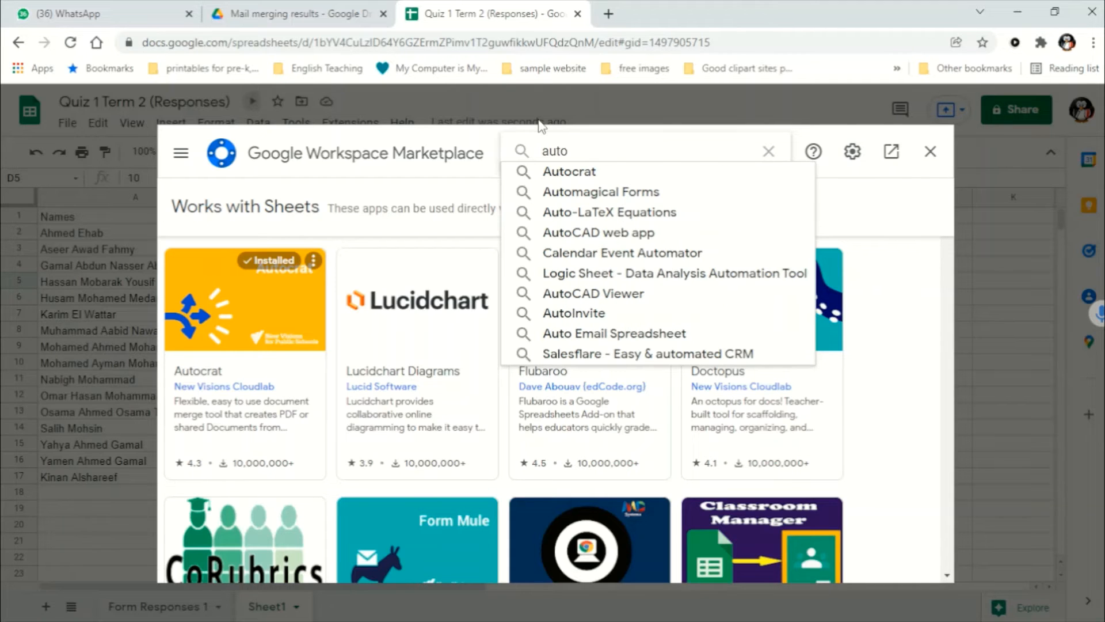
key("Down")
key("Return")
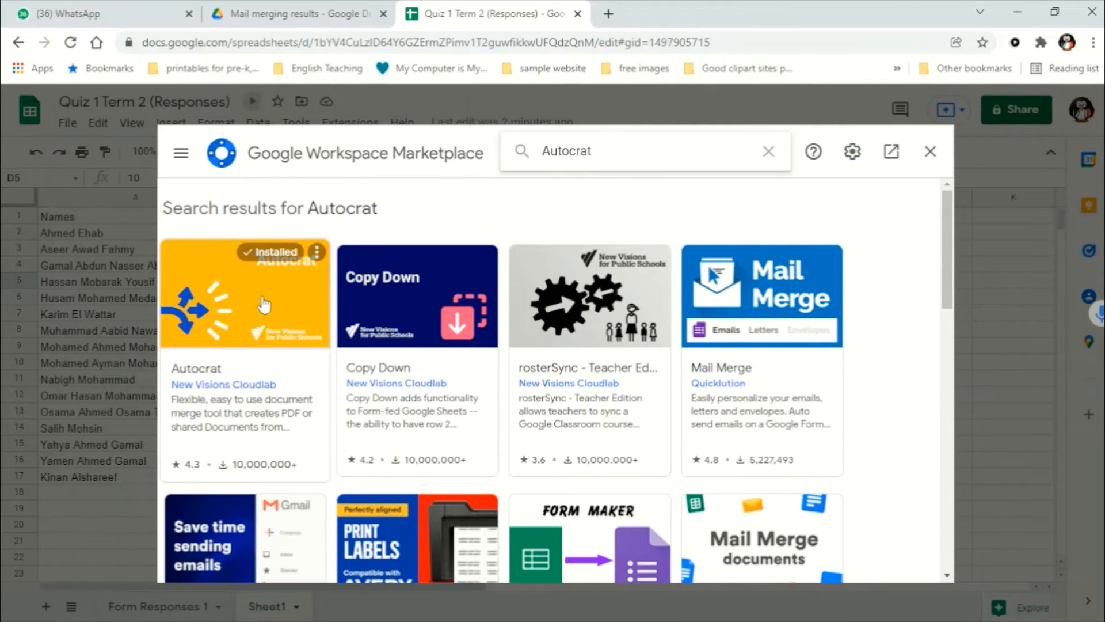
left_click(929, 152)
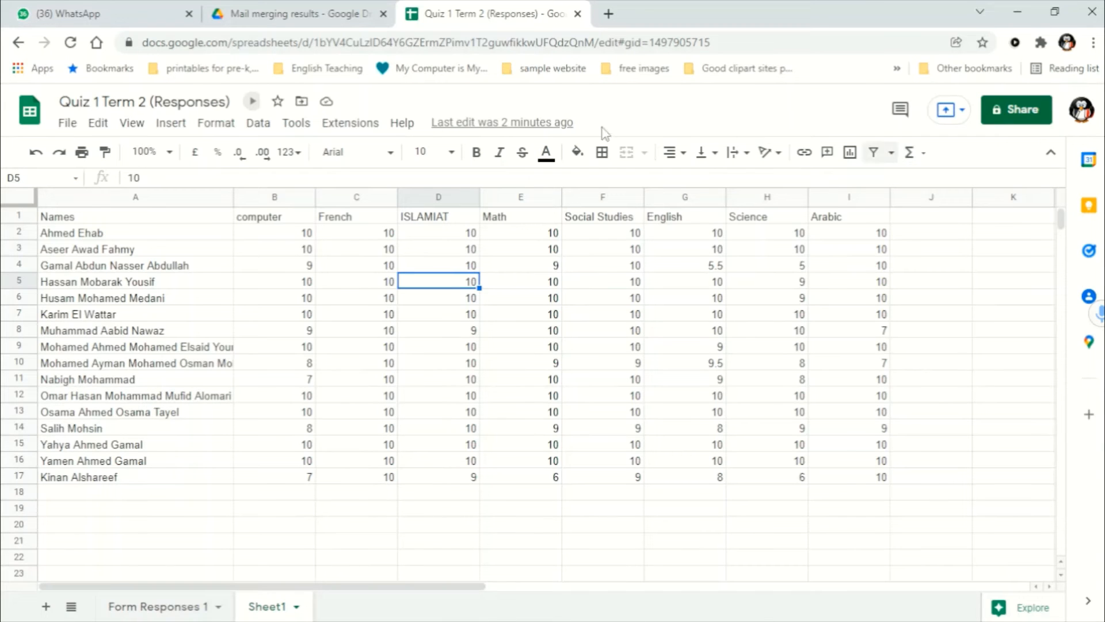
Step: Launch the Autocrat add-on for the responses spreadsheet and start a new merge job
left_click(352, 125)
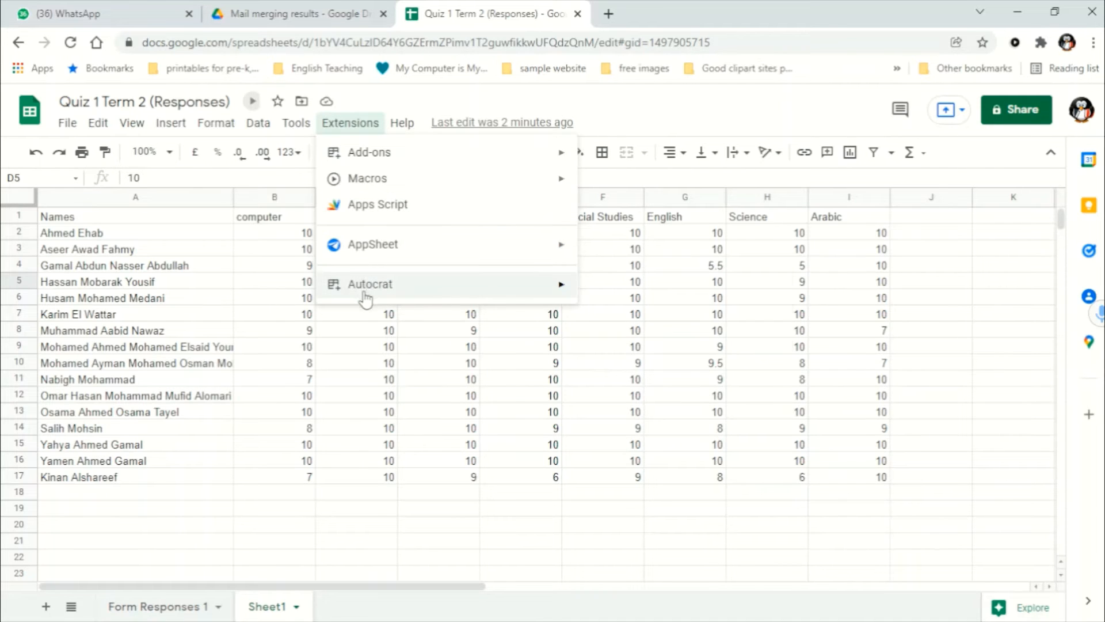
mouse_move(434, 287)
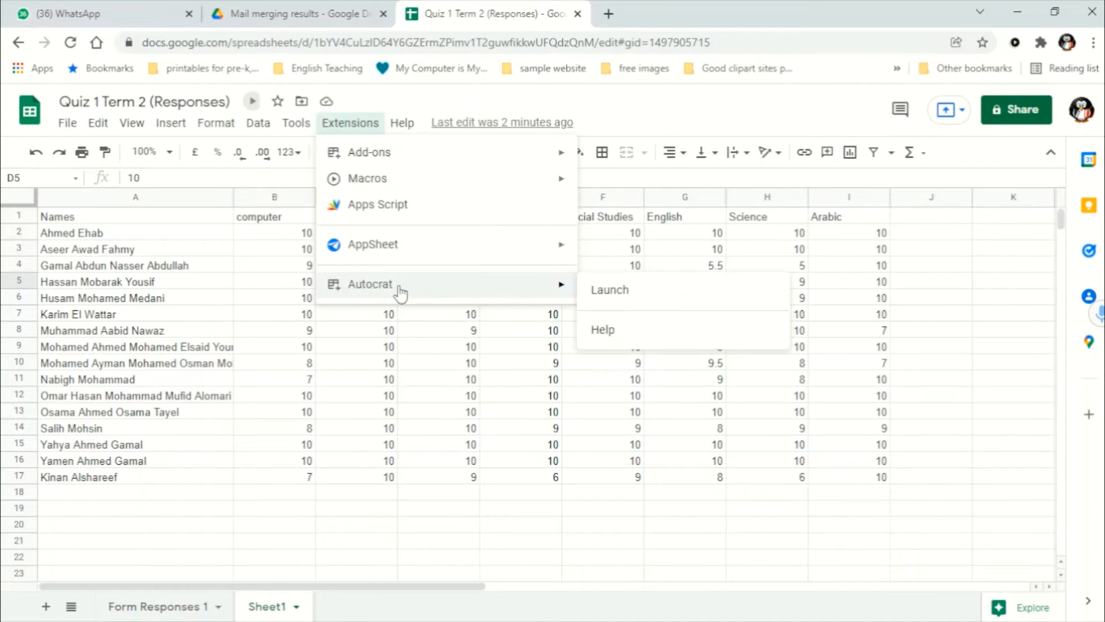
left_click(608, 293)
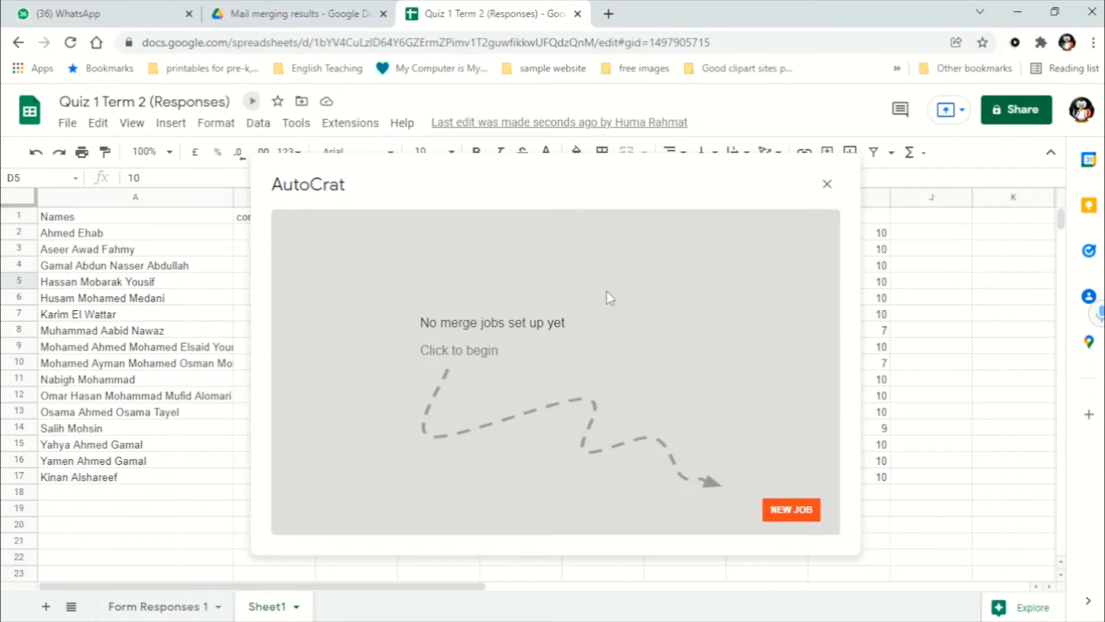
left_click(789, 510)
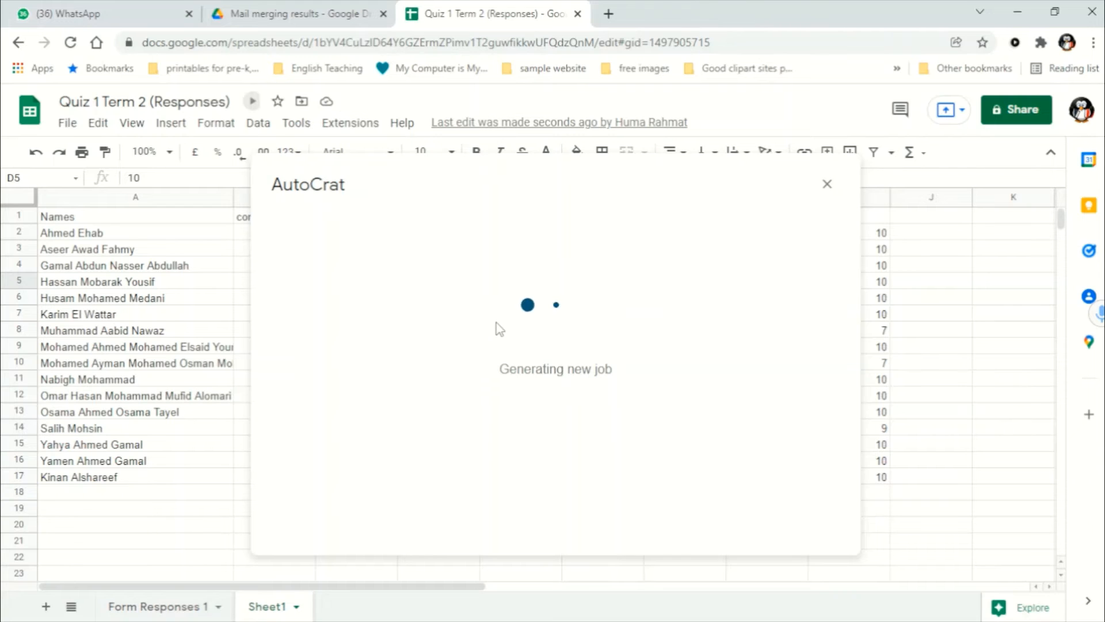
Step: Name the merge job Quiz 1 Term 2 Result Sheet and continue to the template choice
left_click(439, 300)
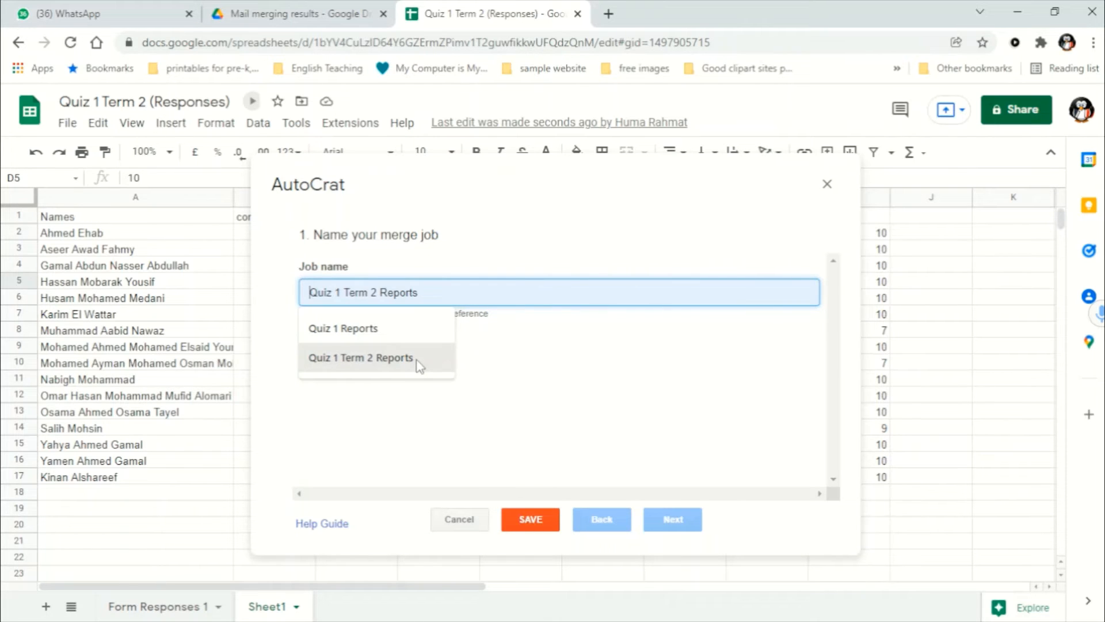
left_click(371, 357)
key("BackSpace")
key("BackSpace")
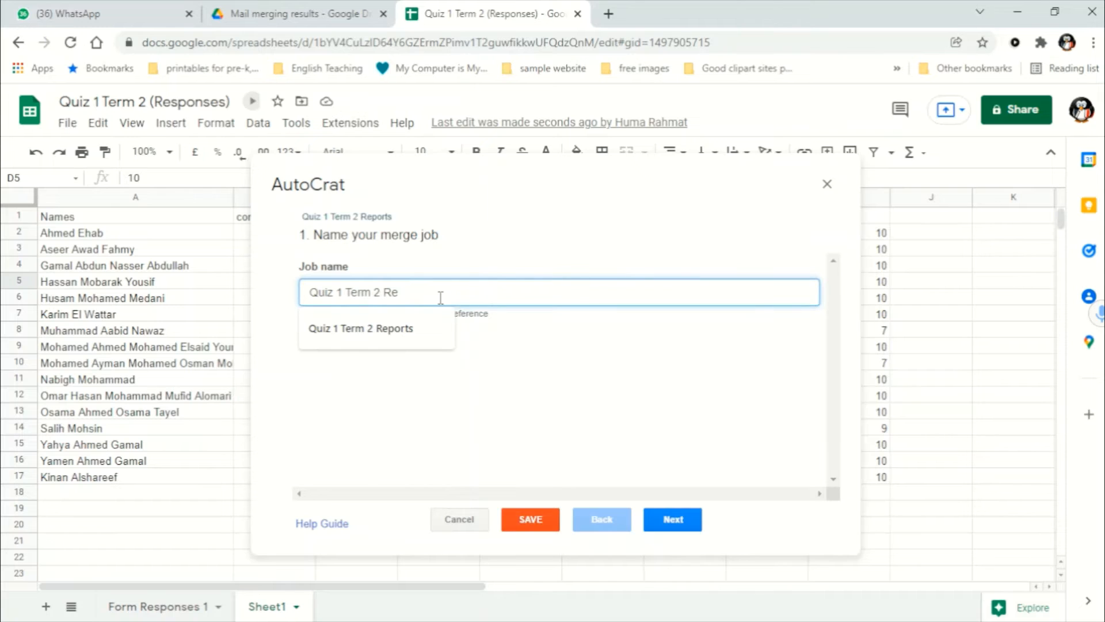
type("esutl")
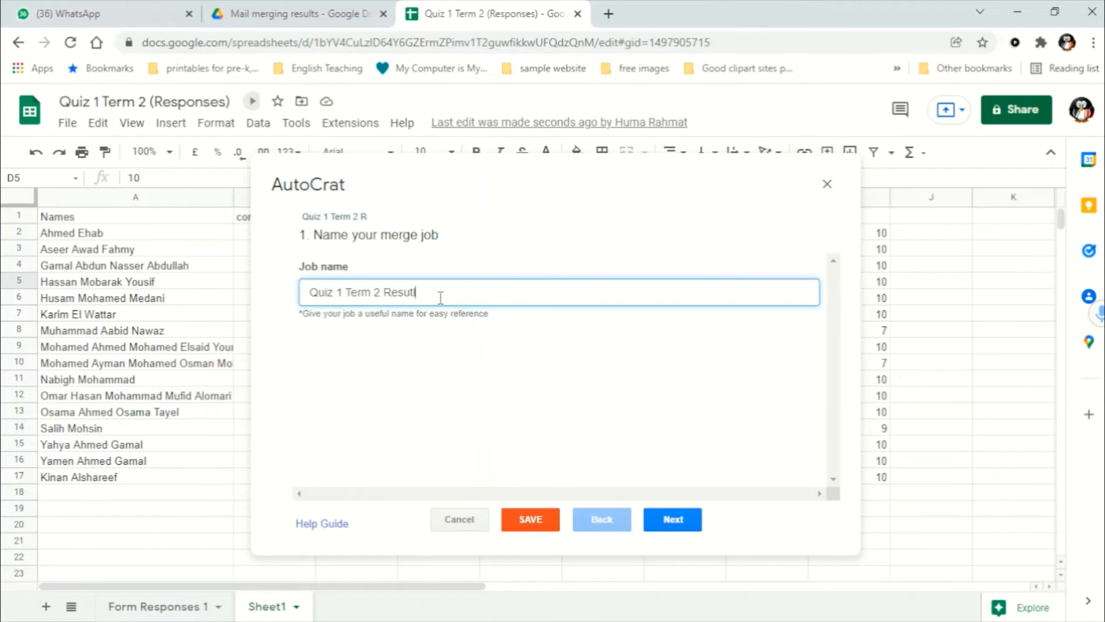
key("BackSpace")
key("BackSpace")
left_click(673, 521)
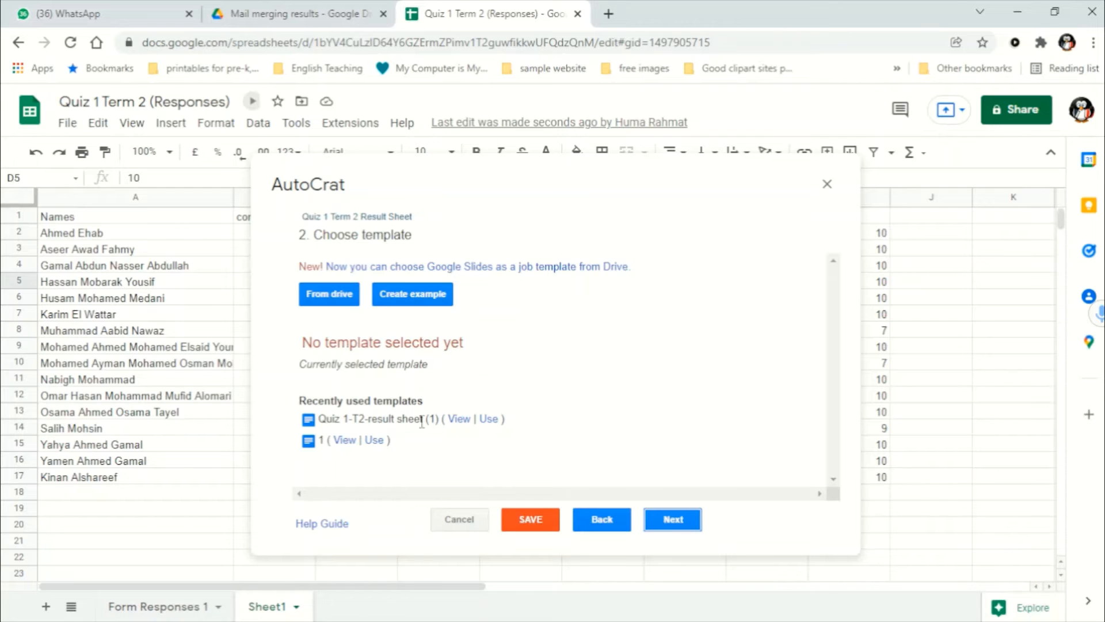
Step: Choose the Drive document Quiz 1-T2-result sheet (1) as the merge template and continue to the data mapping
left_click(337, 296)
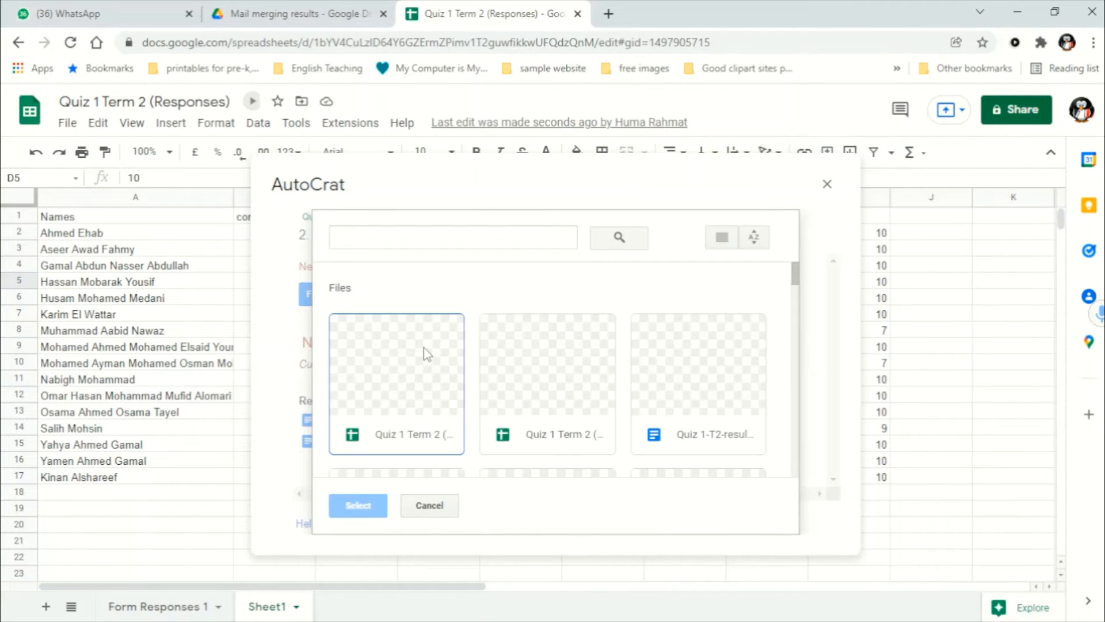
double_click(693, 371)
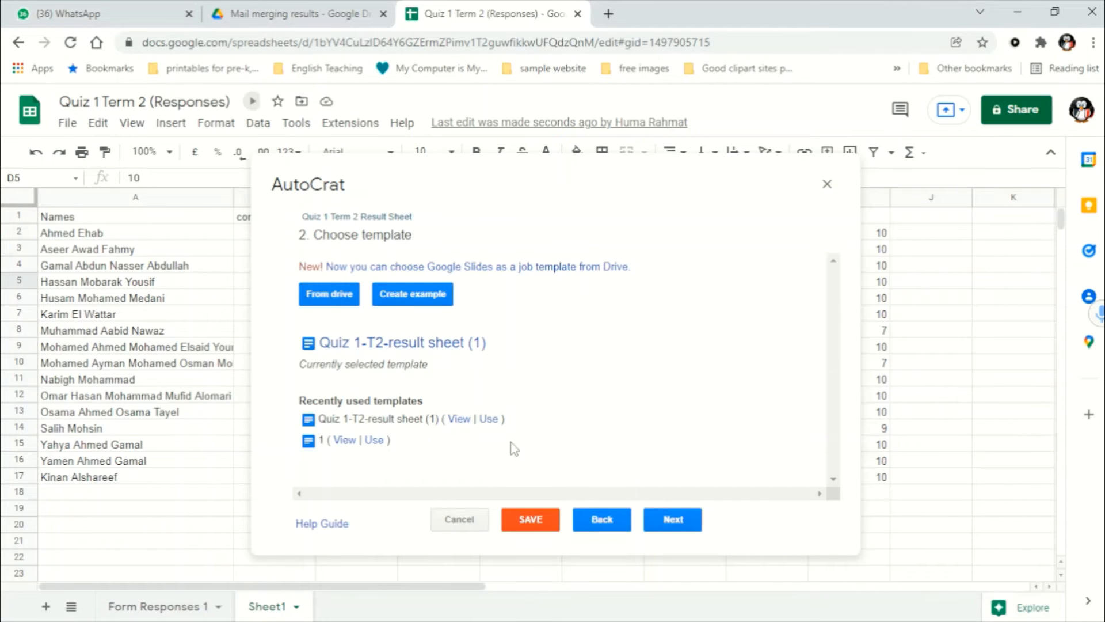
left_click(672, 521)
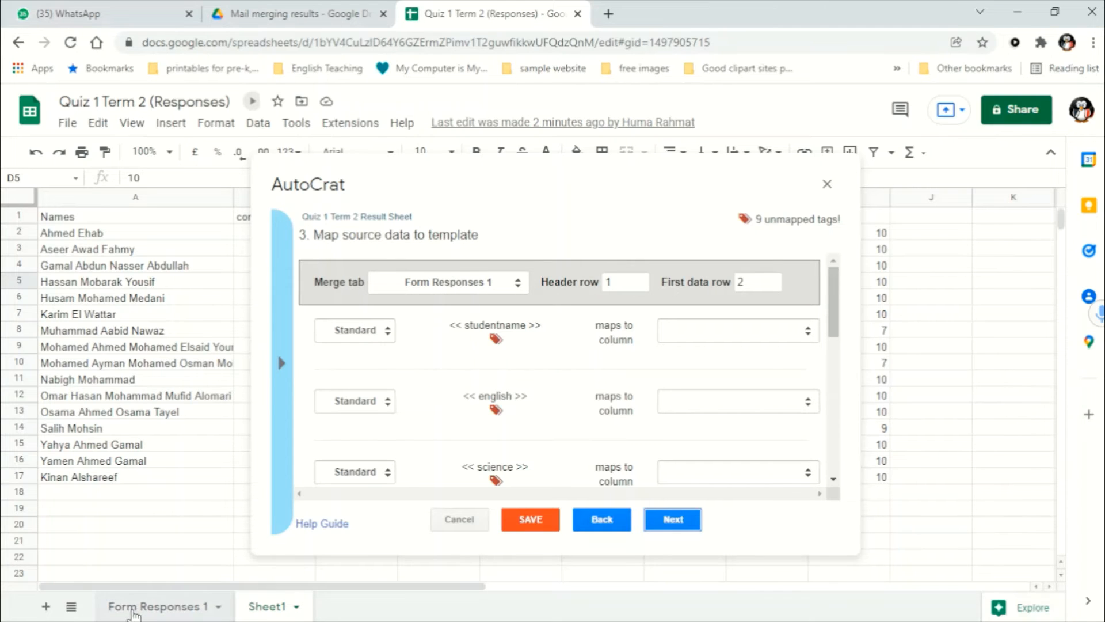
Step: Compare the Form Responses 1 and Sheet1 sheets, and set the job's merge tab to Sheet1
left_click(138, 612)
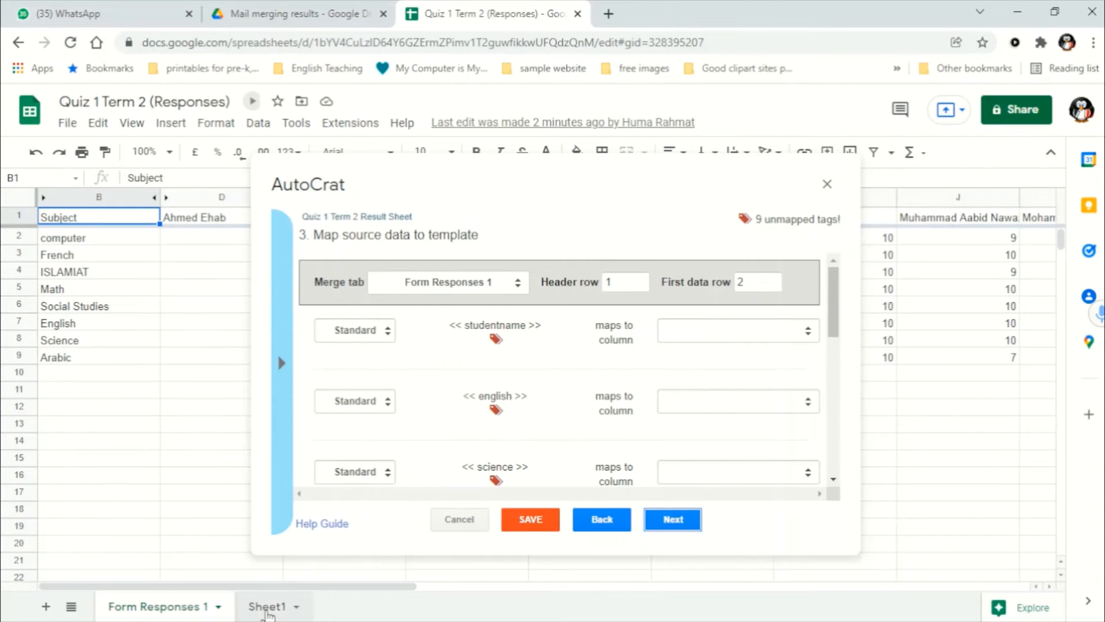
left_click(267, 613)
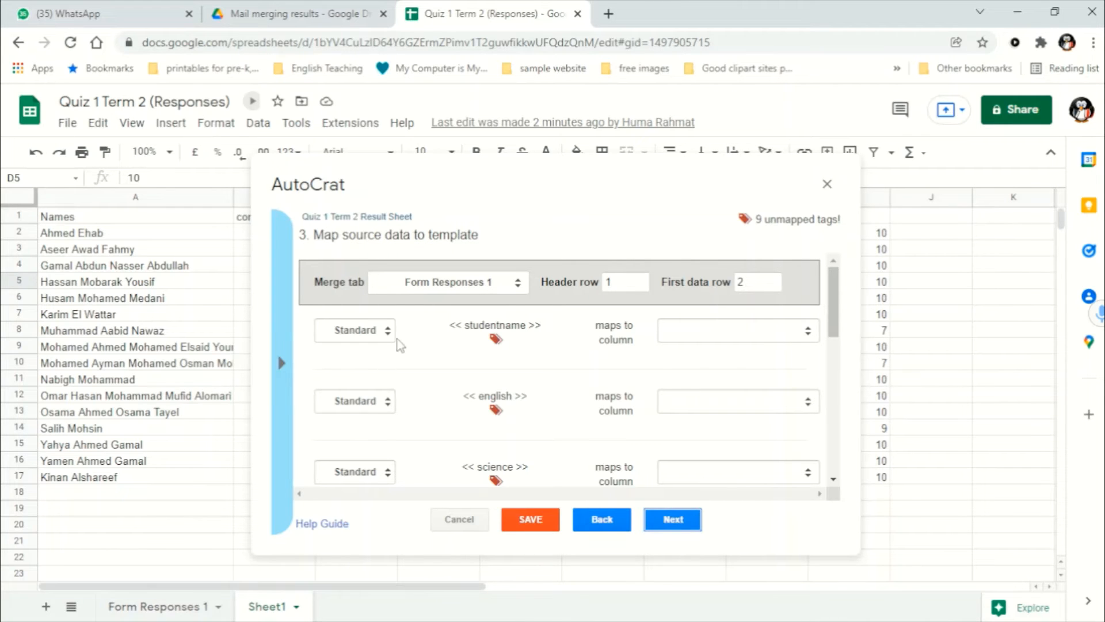
left_click(489, 278)
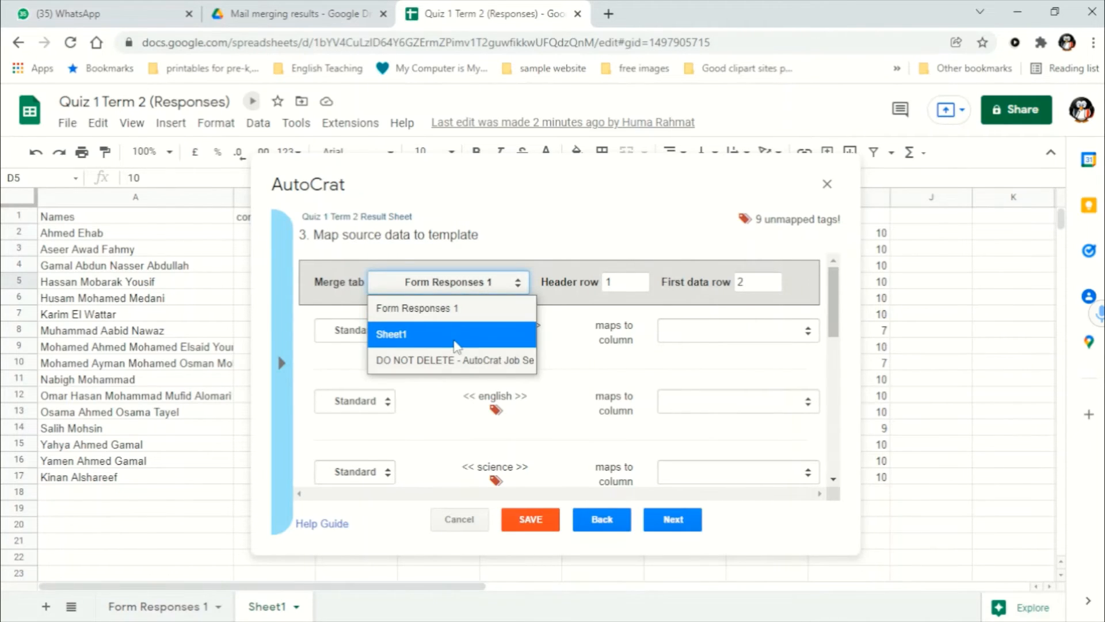
left_click(462, 340)
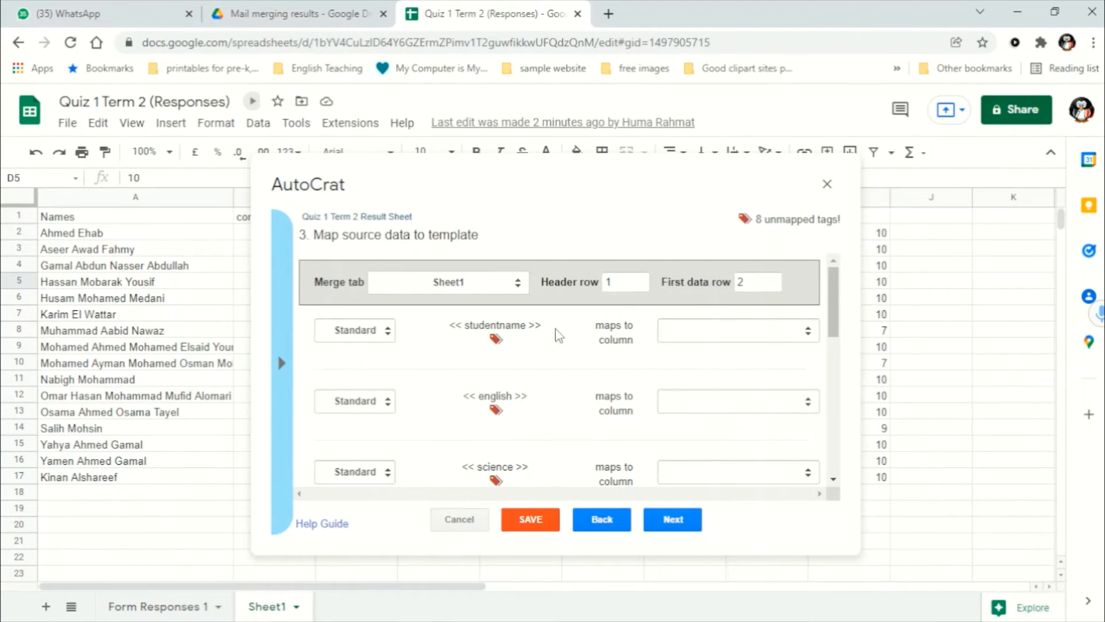
Step: Map the studentname tag to the Names column and the english tag to the English column
left_click(702, 335)
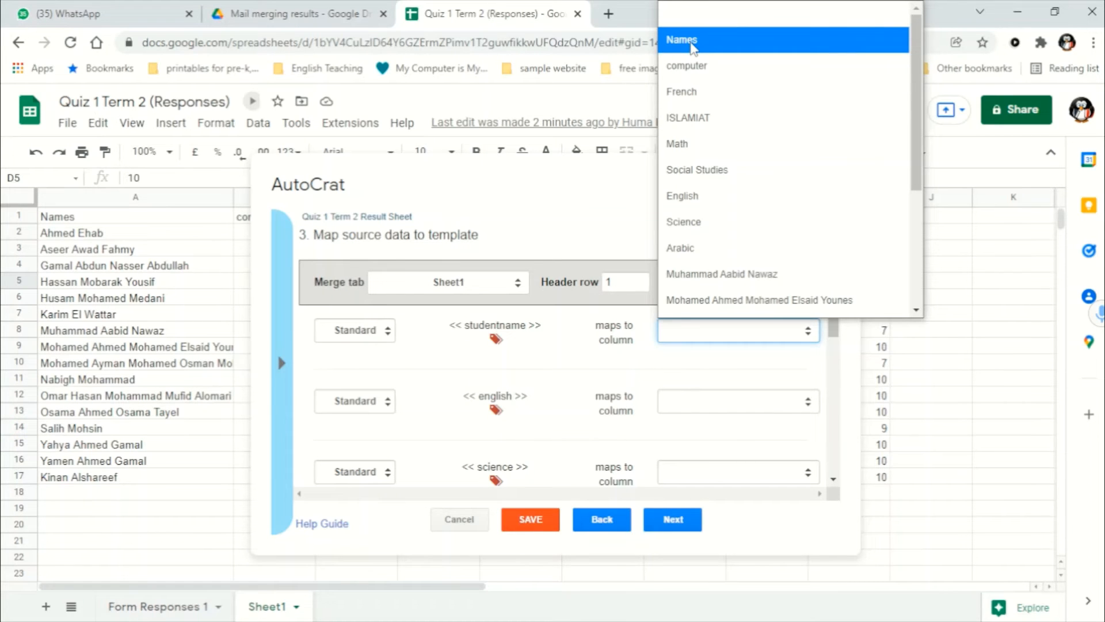
left_click(692, 42)
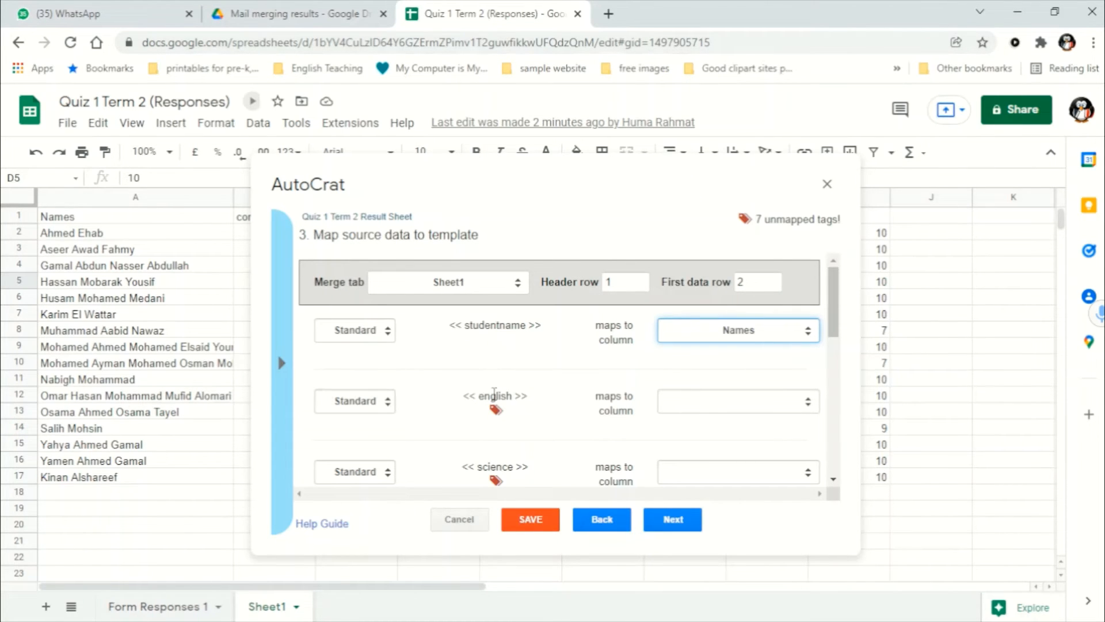
left_click(731, 403)
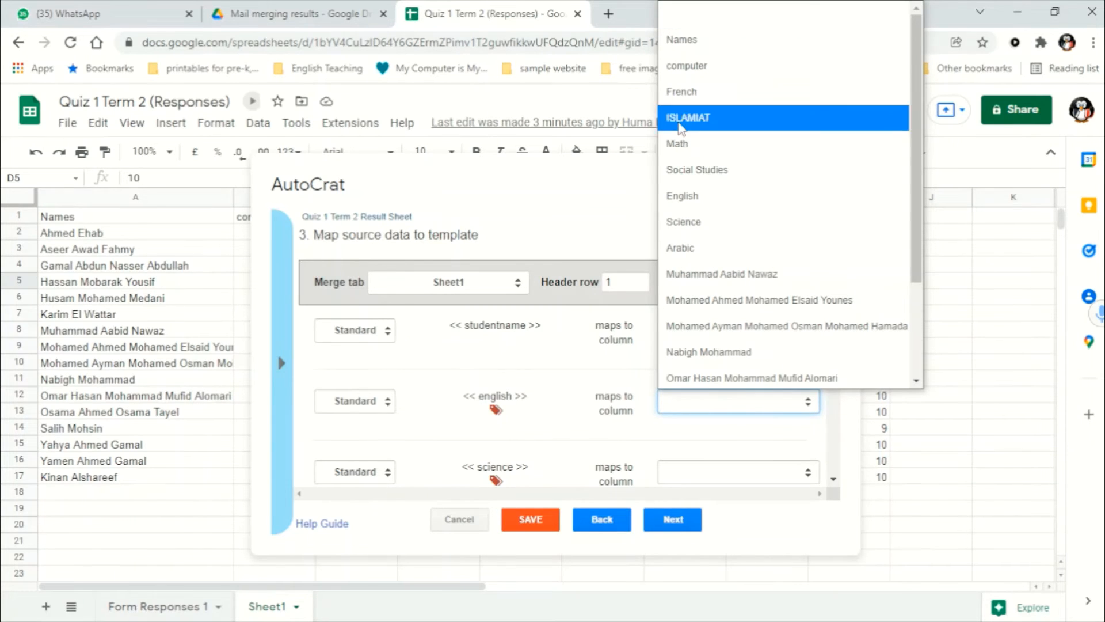
left_click(686, 197)
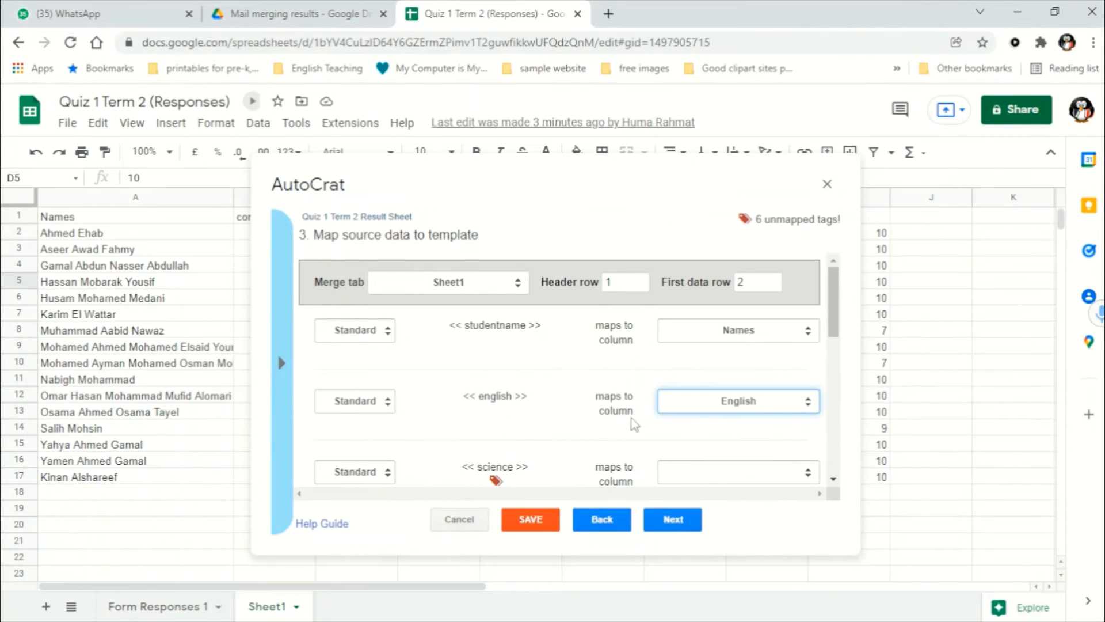
Step: Map the science tag to the Science column and the math tag to the Math column
scroll(644, 412, "down", 2)
left_click(685, 375)
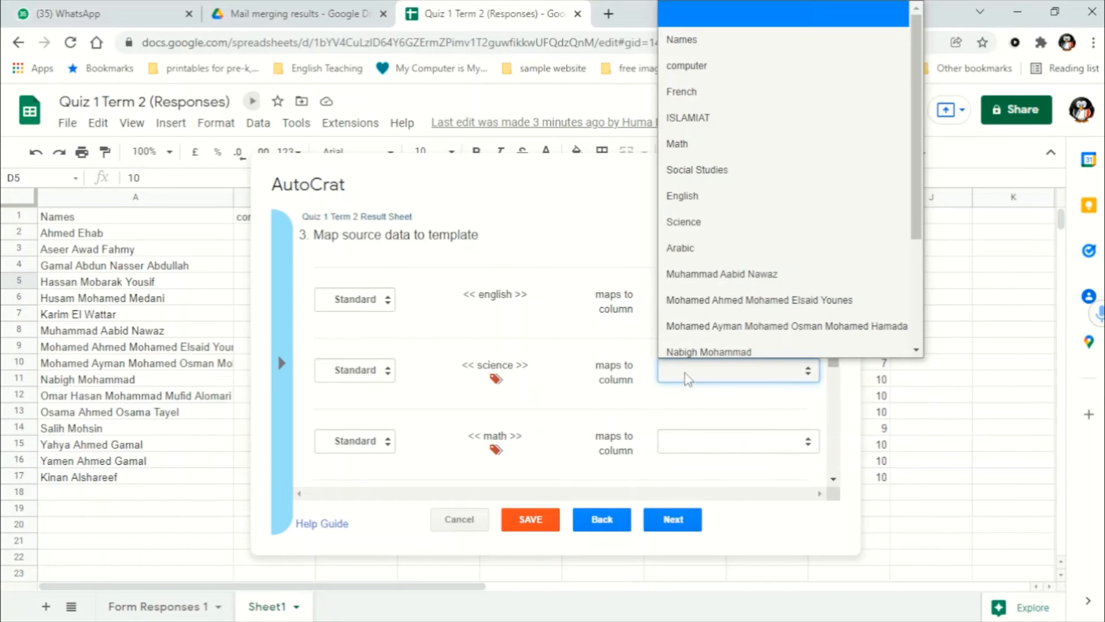
left_click(719, 218)
scroll(743, 401, "down", 2)
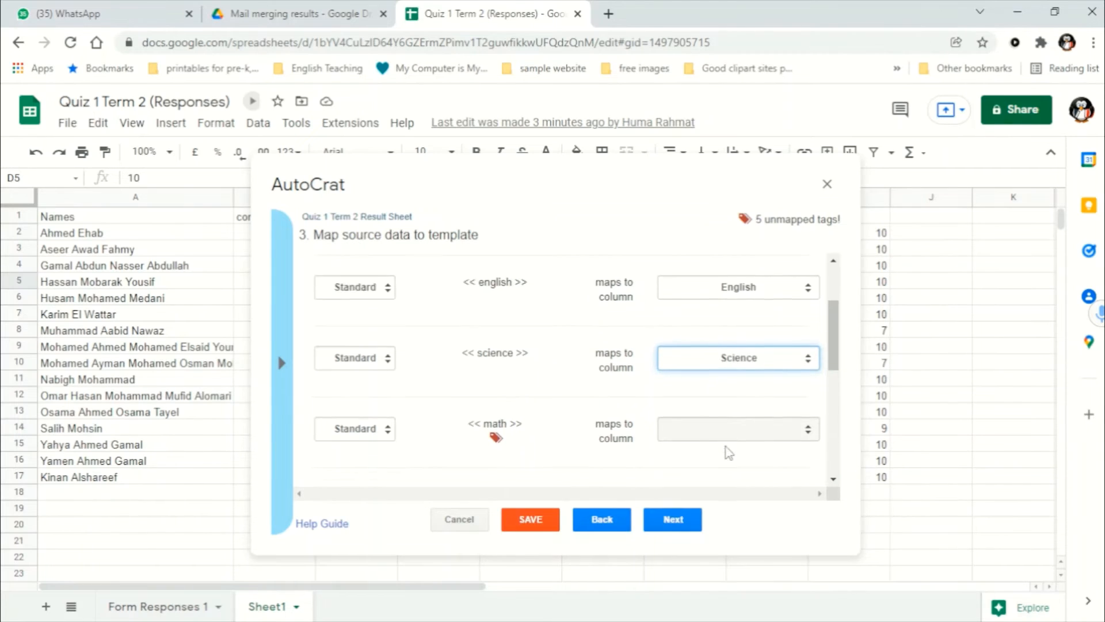
left_click(717, 344)
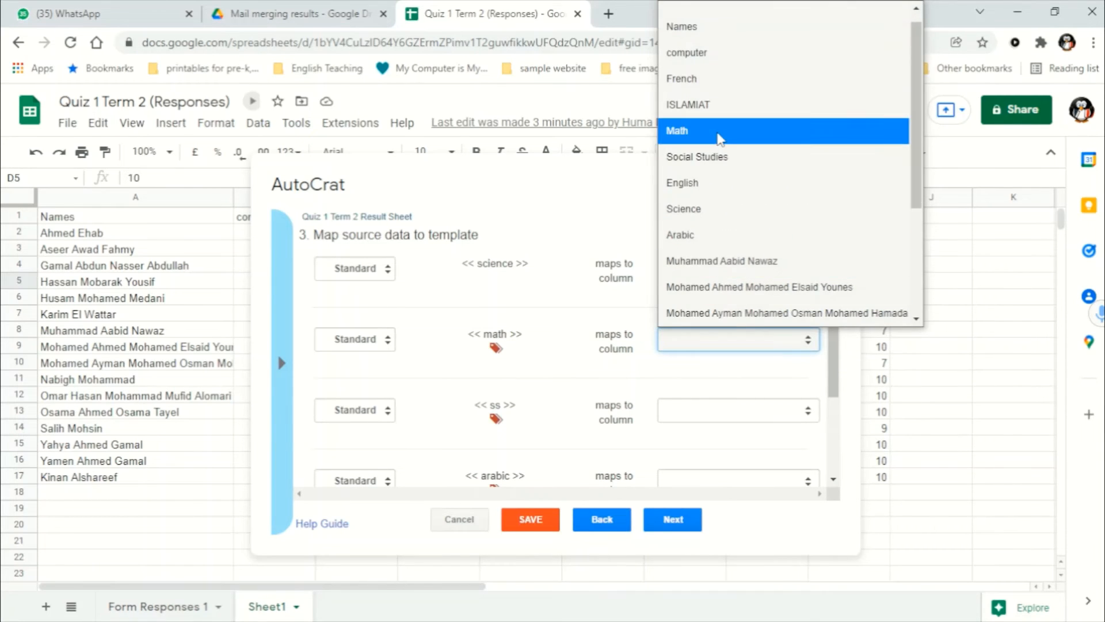
left_click(718, 132)
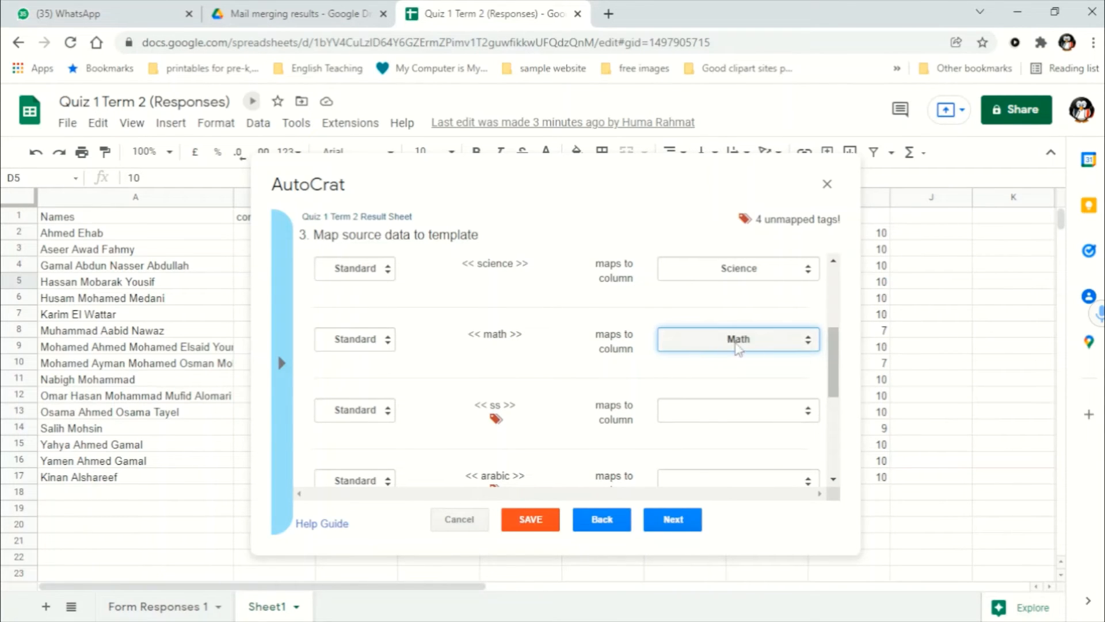
Step: Map the ss tag to the Social Studies column and the arabic tag to the Arabic column
left_click(715, 414)
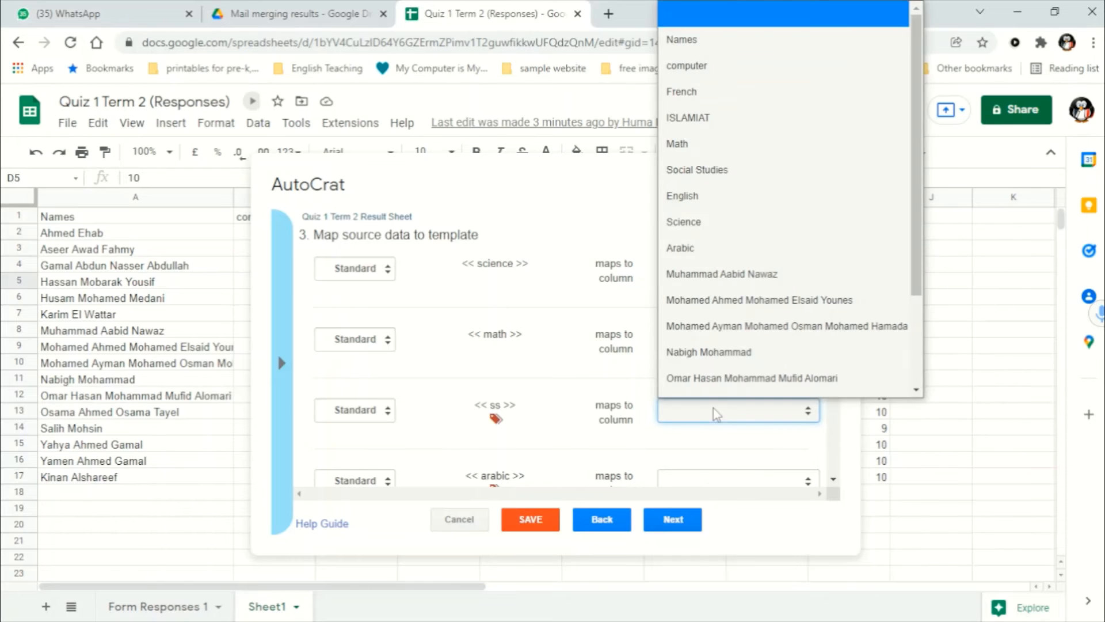
scroll(726, 247, "down", 1)
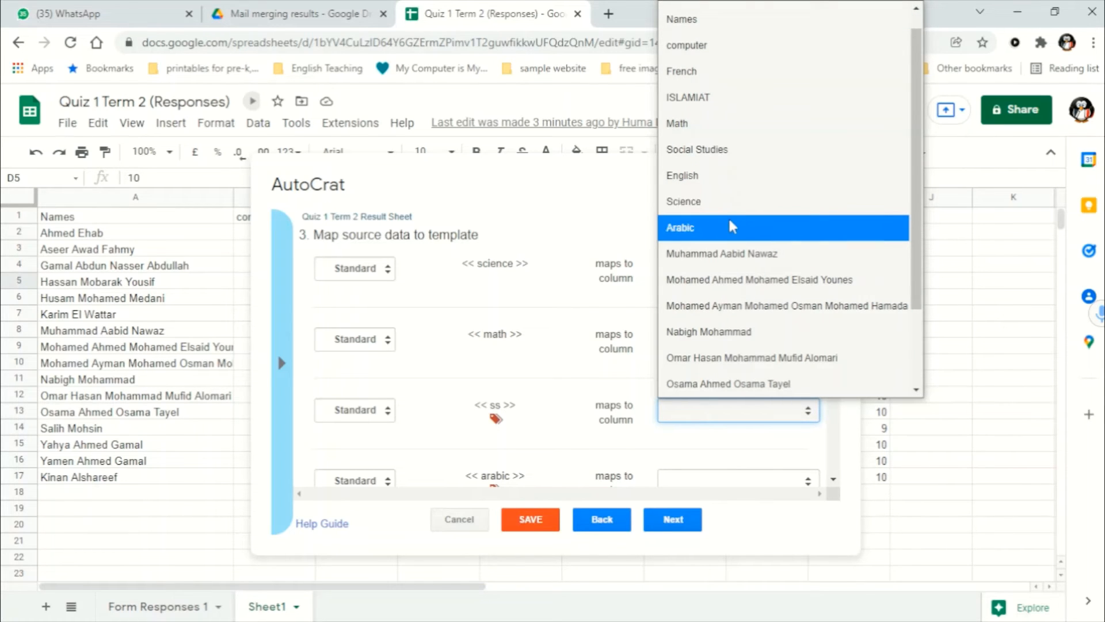
left_click(724, 151)
scroll(686, 435, "down", 1)
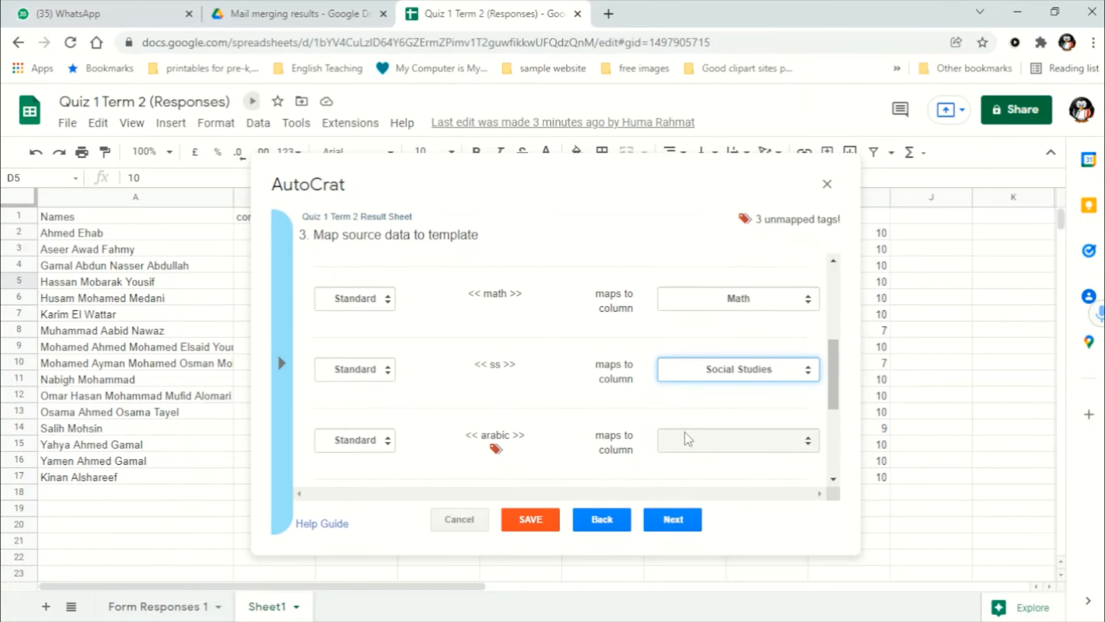
left_click(688, 438)
left_click(699, 421)
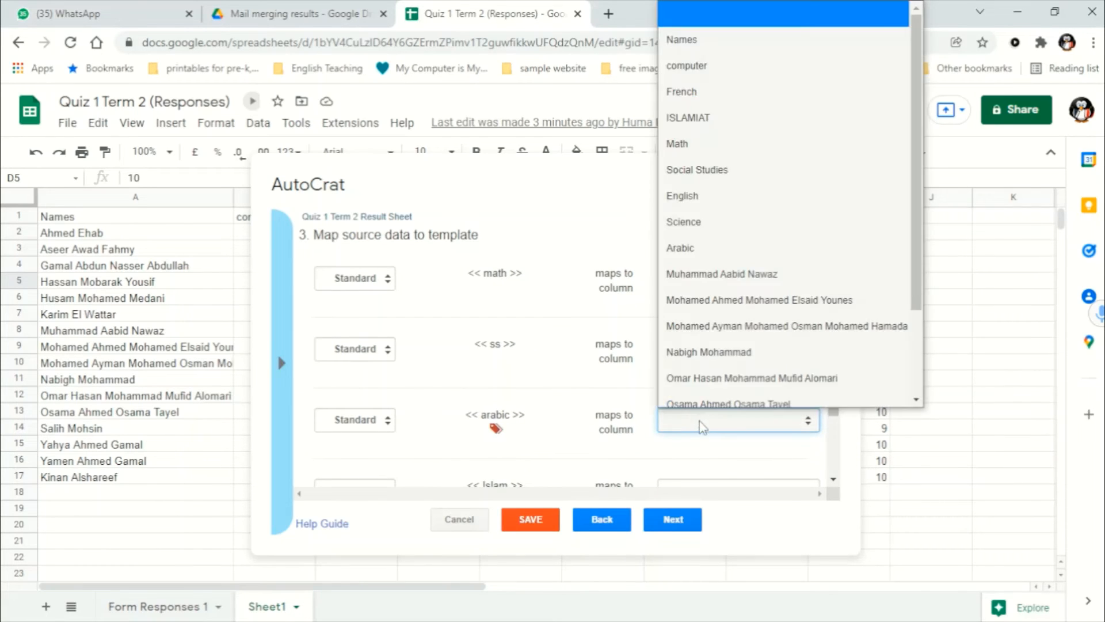
left_click(680, 210)
Step: Map the Islam tag to the ISLAMIAT column and the french tag to the French column
scroll(668, 403, "down", 3)
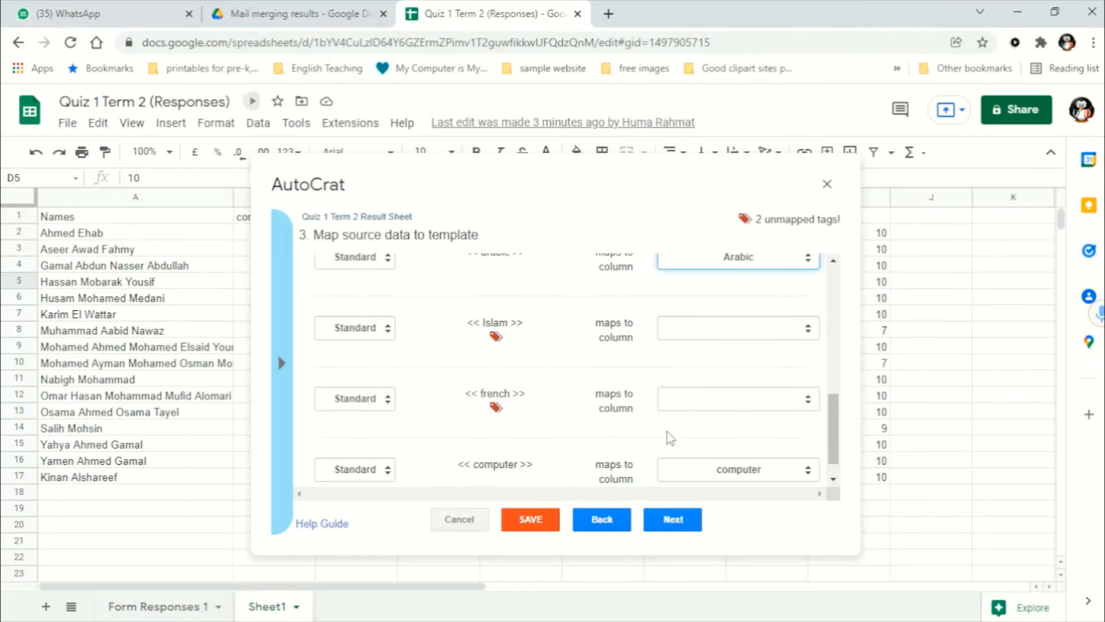
scroll(750, 333, "down", 1)
left_click(750, 331)
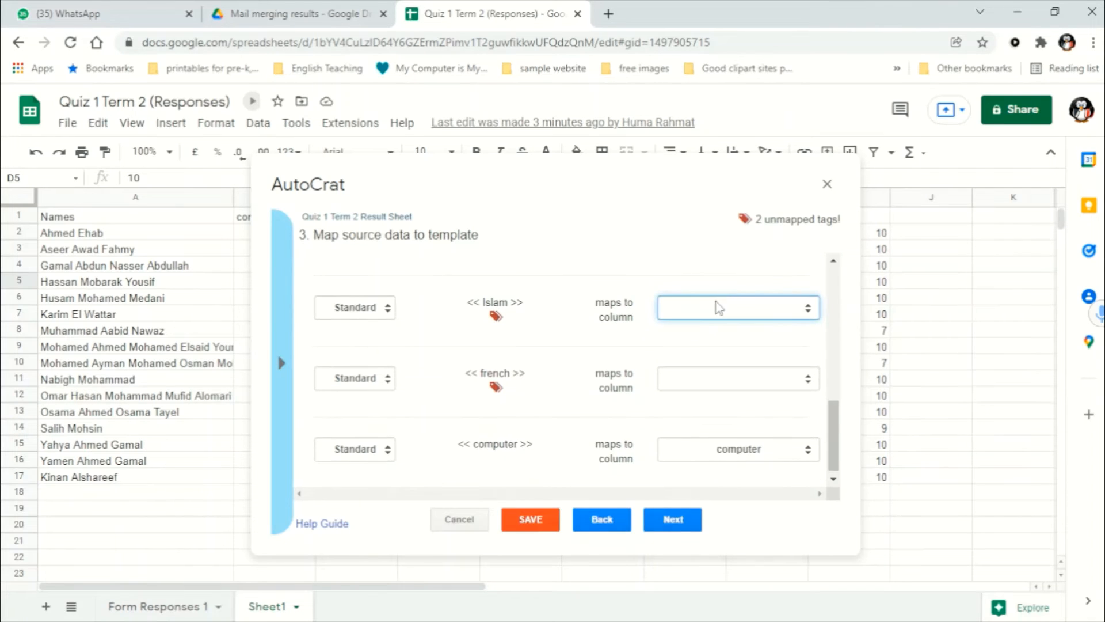
left_click(715, 306)
left_click(709, 437)
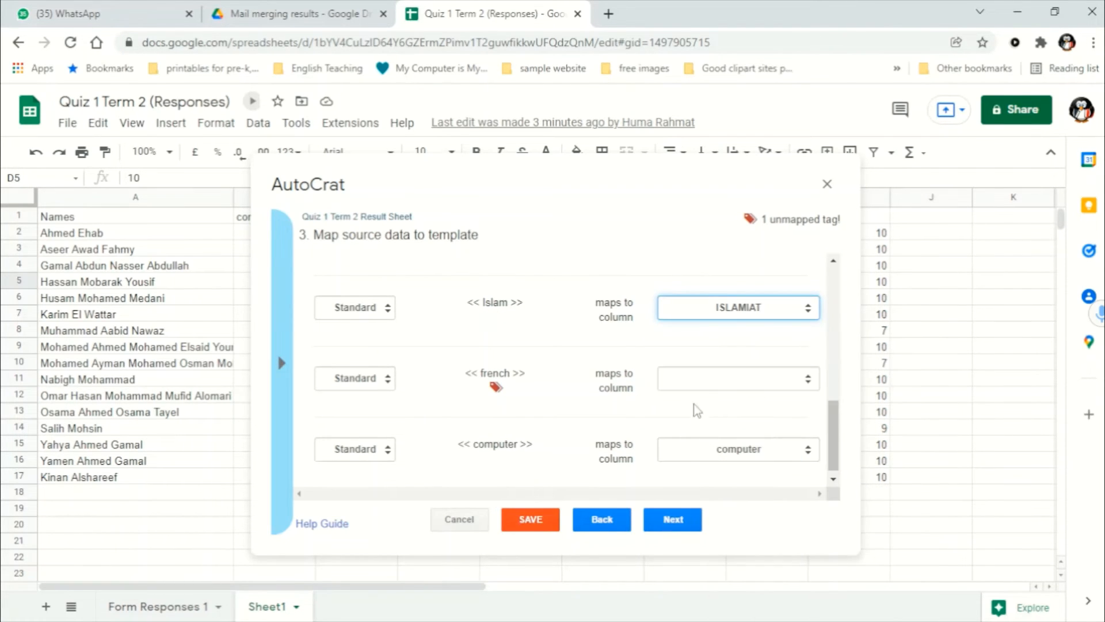
left_click(700, 391)
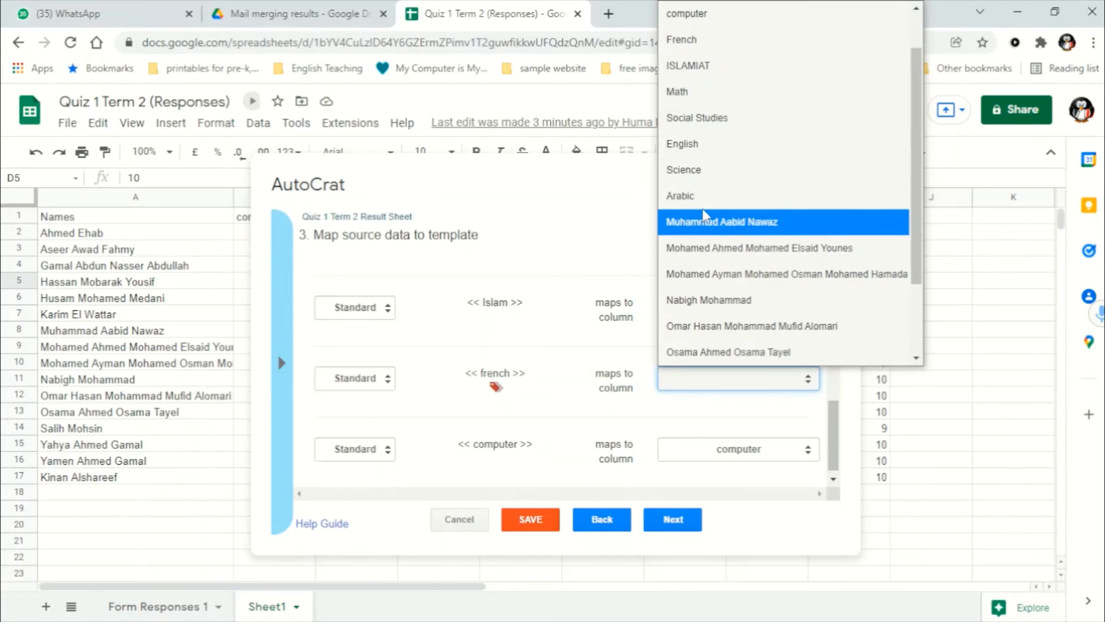
scroll(687, 156, "up", 1)
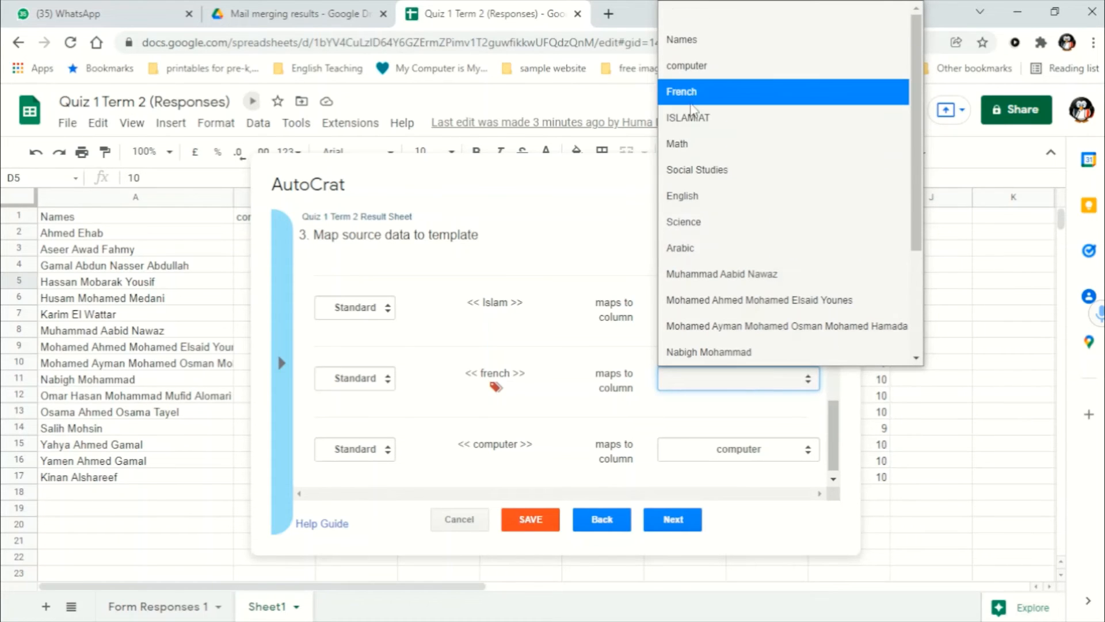
left_click(690, 100)
Step: Select the computer column for the computer tag and check the last mappings in the list
left_click(739, 449)
scroll(702, 374, "down", 1)
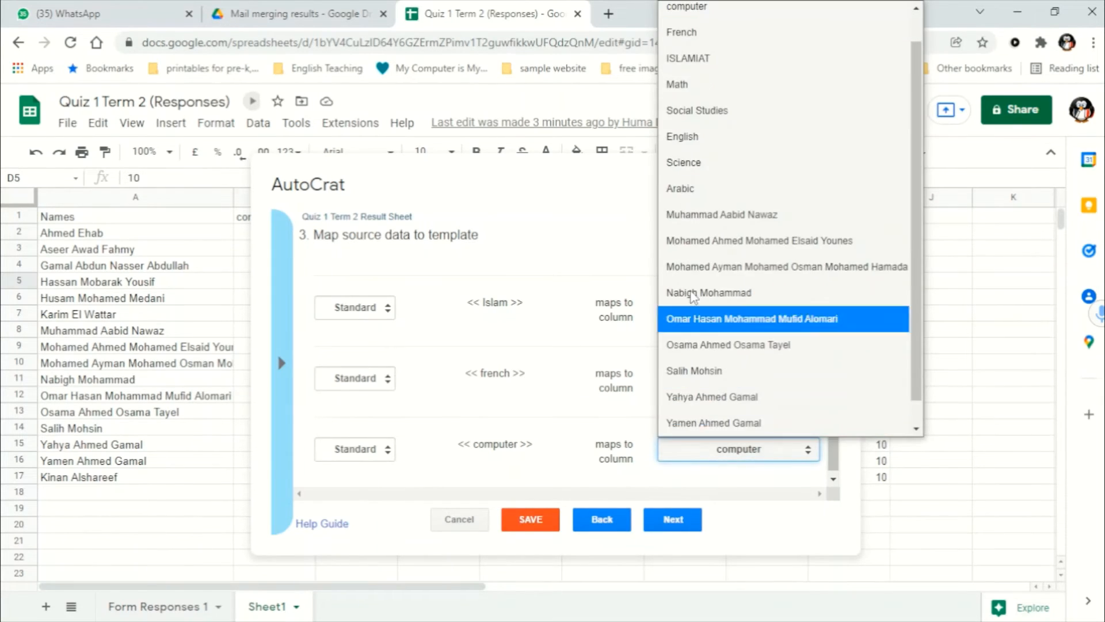
scroll(698, 167, "up", 1)
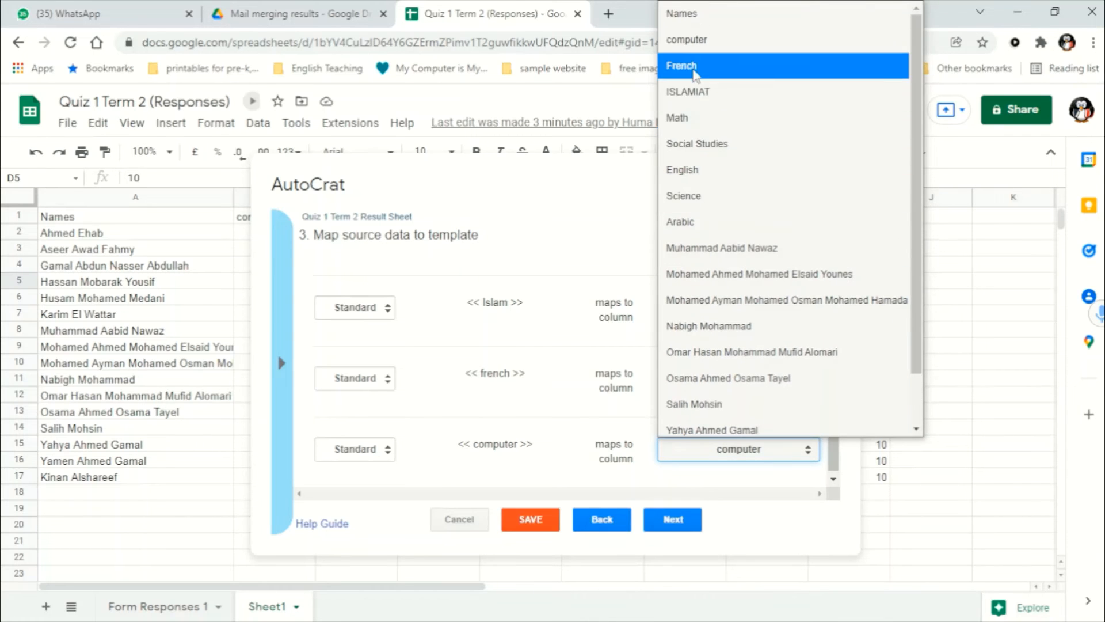
left_click(696, 40)
scroll(702, 397, "up", 1)
scroll(702, 397, "down", 2)
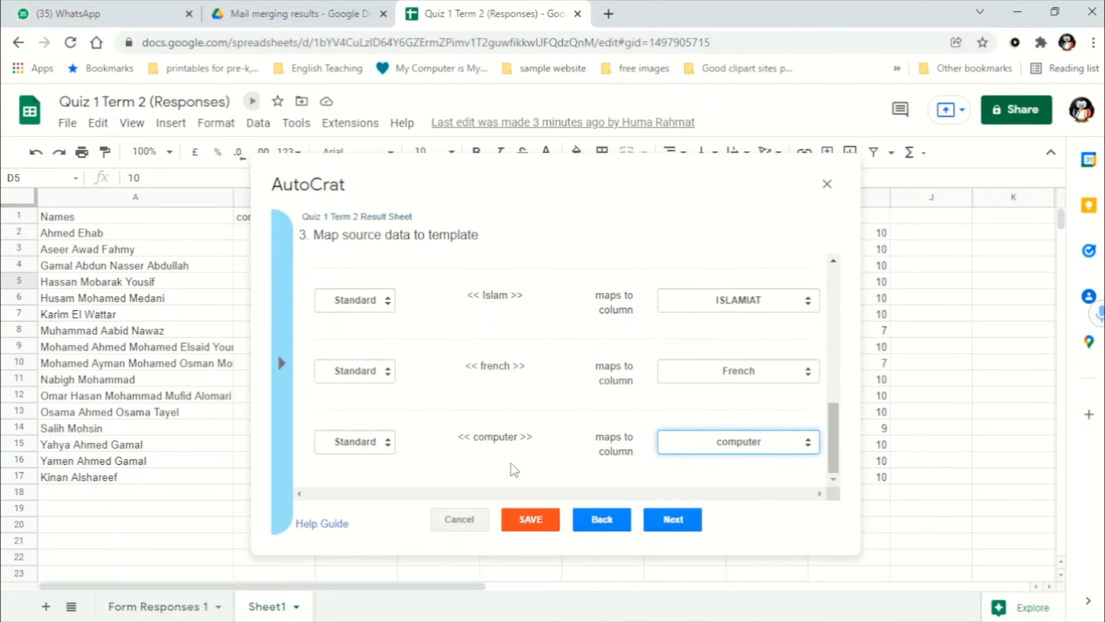
Step: Review the tag-to-column mappings from studentname through computer against the Sheet1 columns
scroll(596, 391, "up", 1)
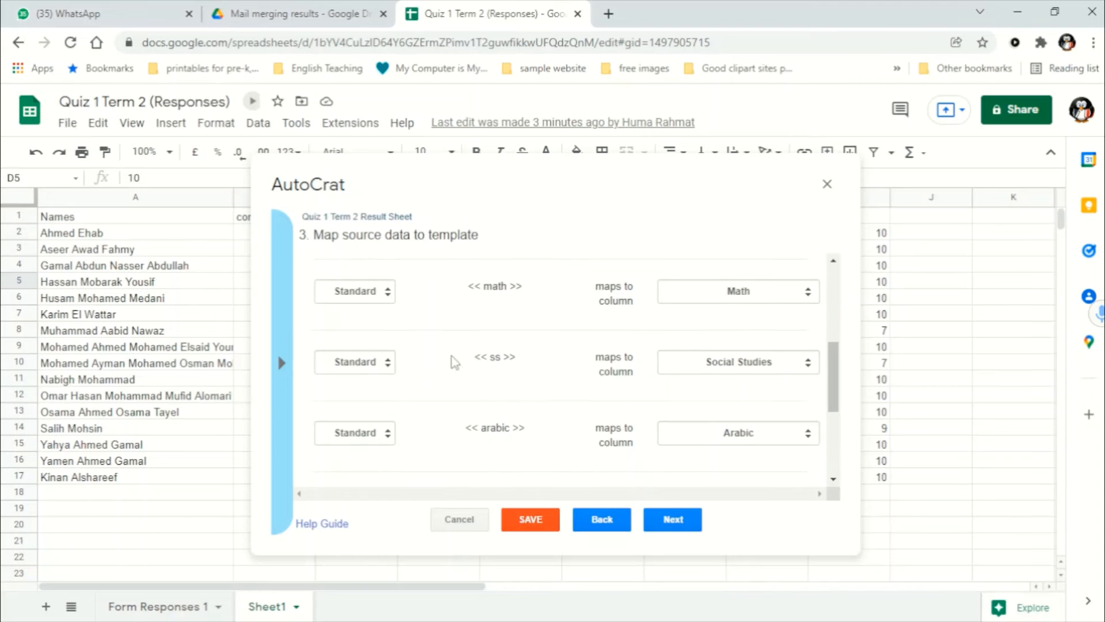
scroll(451, 361, "down", 1)
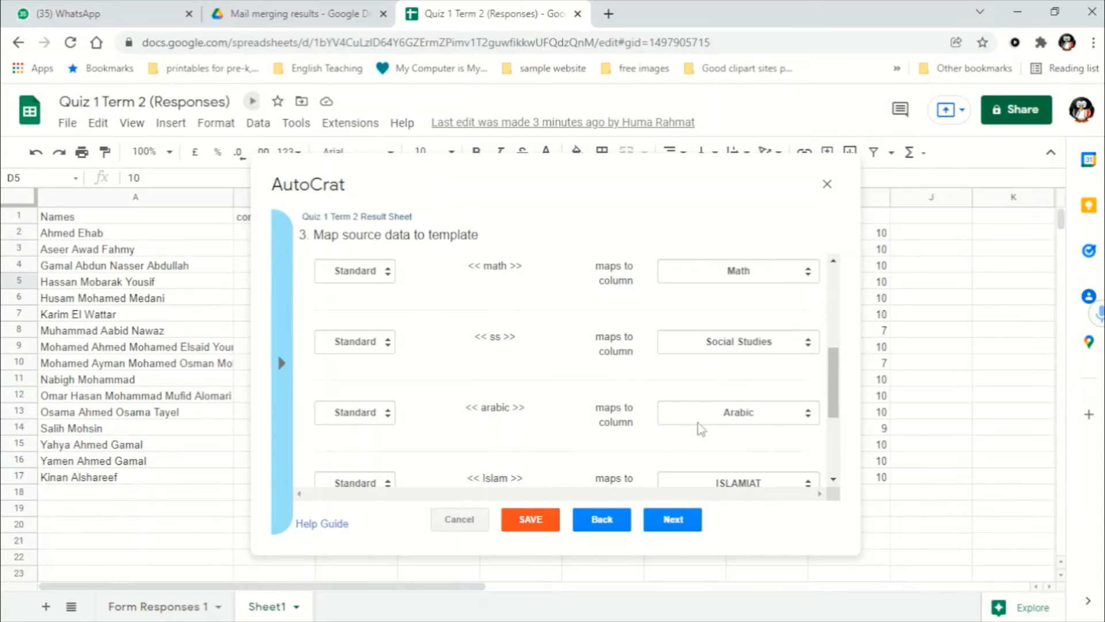
scroll(602, 407, "down", 1)
scroll(529, 420, "down", 5)
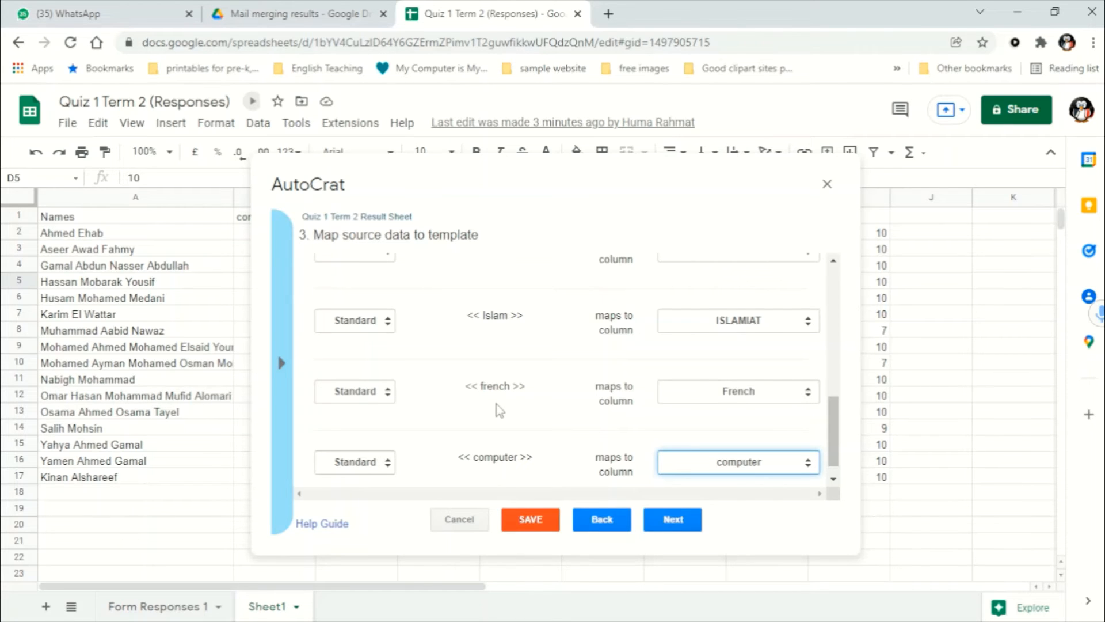
scroll(500, 404, "down", 1)
scroll(582, 415, "up", 10)
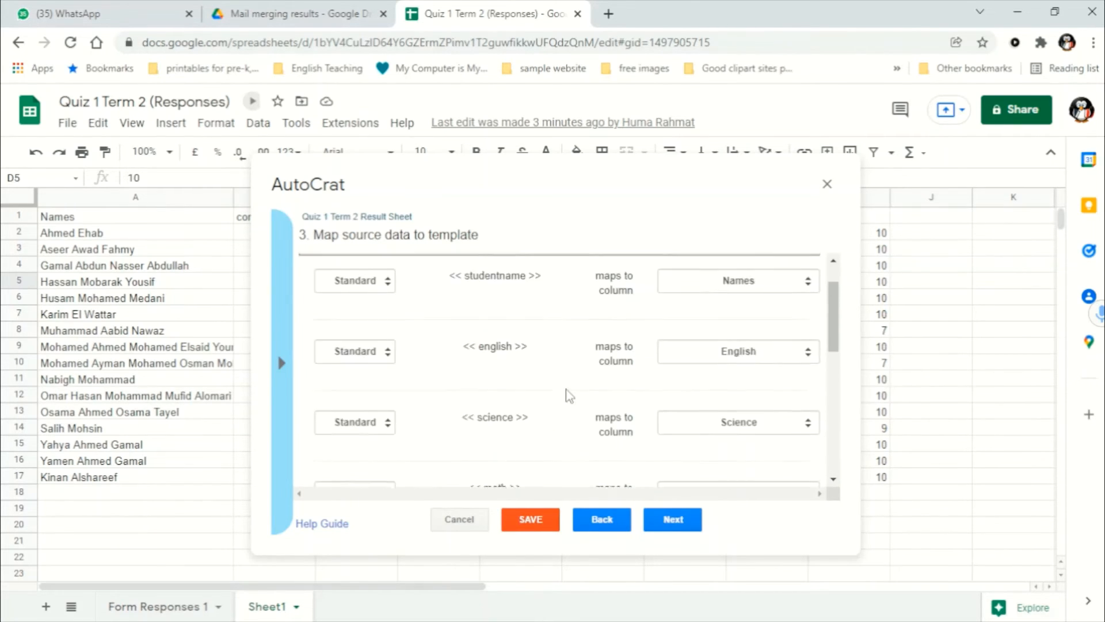
scroll(565, 389, "up", 2)
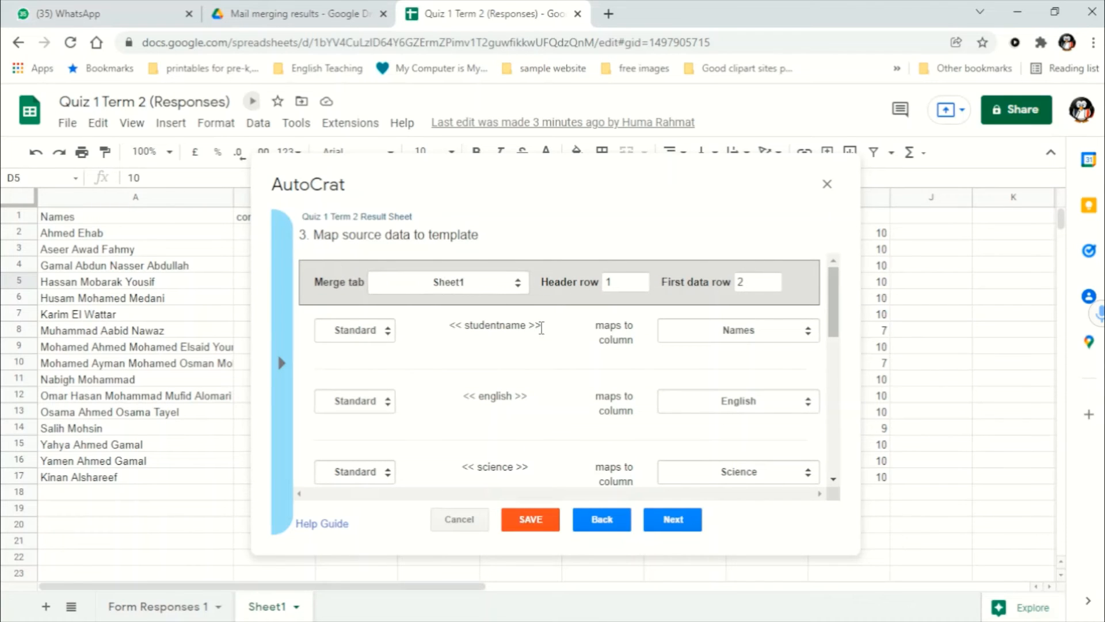
scroll(616, 437, "down", 4)
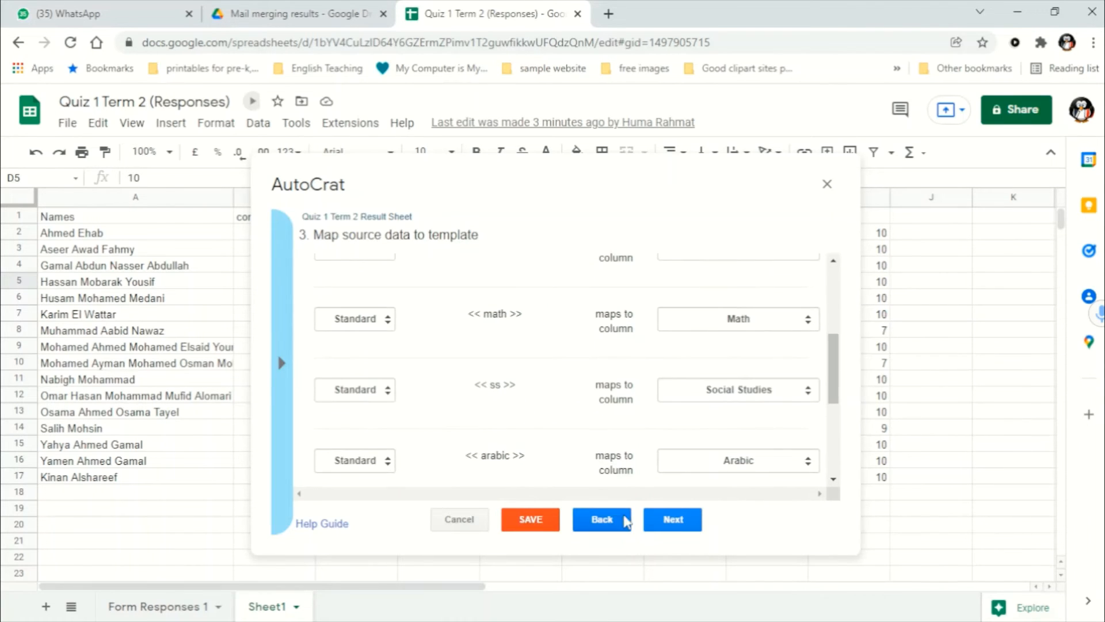
Step: Continue to the file settings and set the output file name to the tag <<names>>
left_click(669, 525)
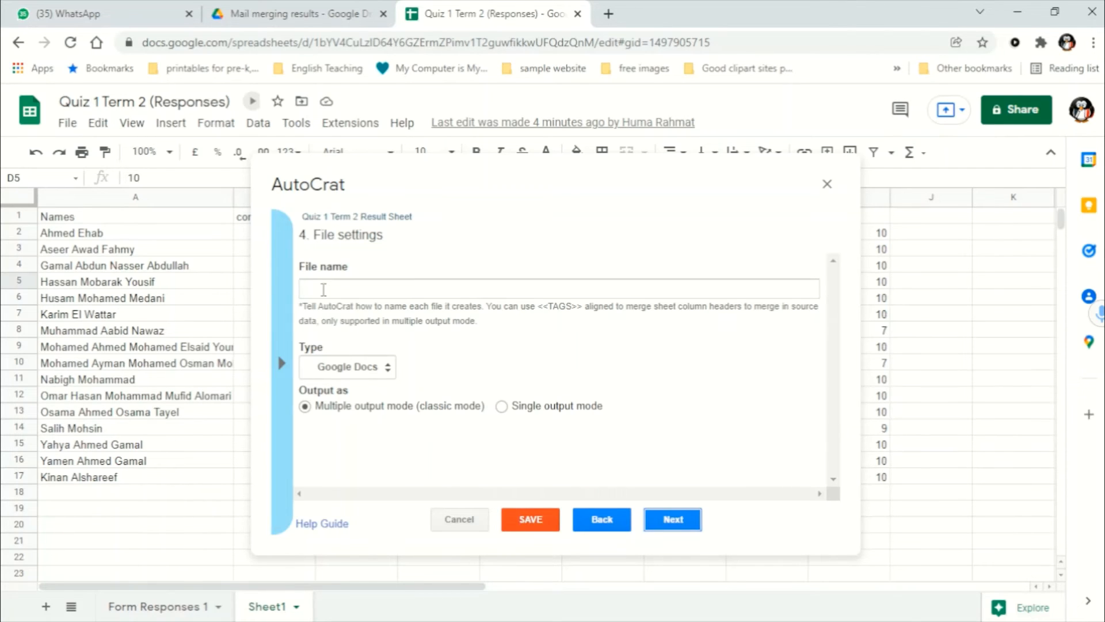
left_click(350, 288)
type("<<>>")
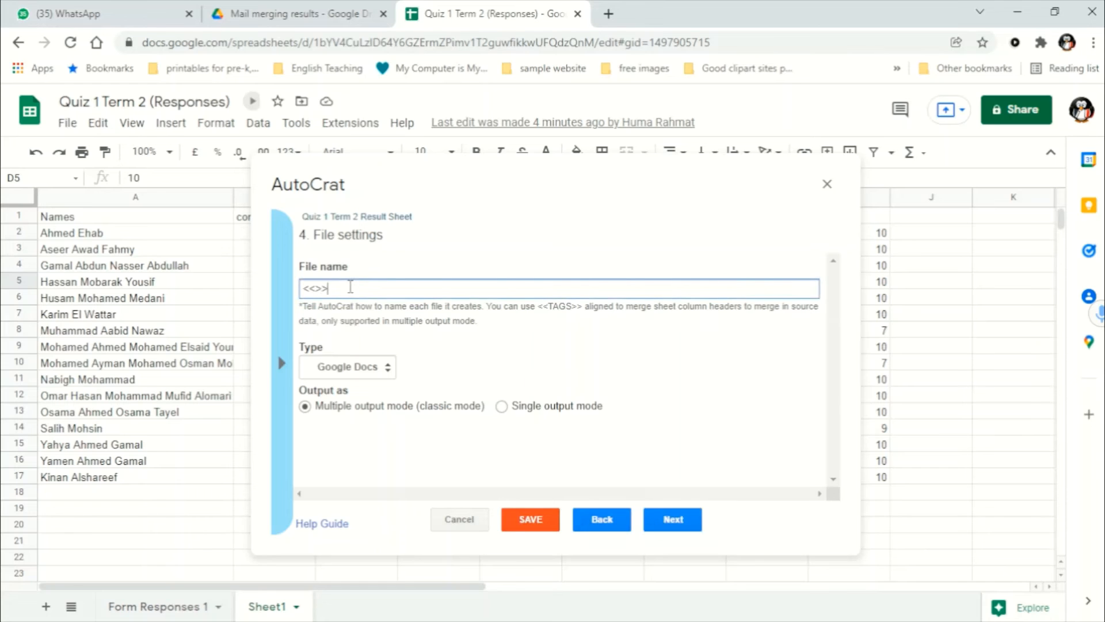
left_click(315, 288)
type("name")
key("BackSpace")
key("BackSpace")
type("student")
key("BackSpace")
key("BackSpace")
key("BackSpace")
key("BackSpace")
key("BackSpace")
key("BackSpace")
key("BackSpace")
type("names")
Step: Set the output type to PDF, keep multiple output mode, and continue to the destination folder settings
left_click(340, 373)
left_click(330, 419)
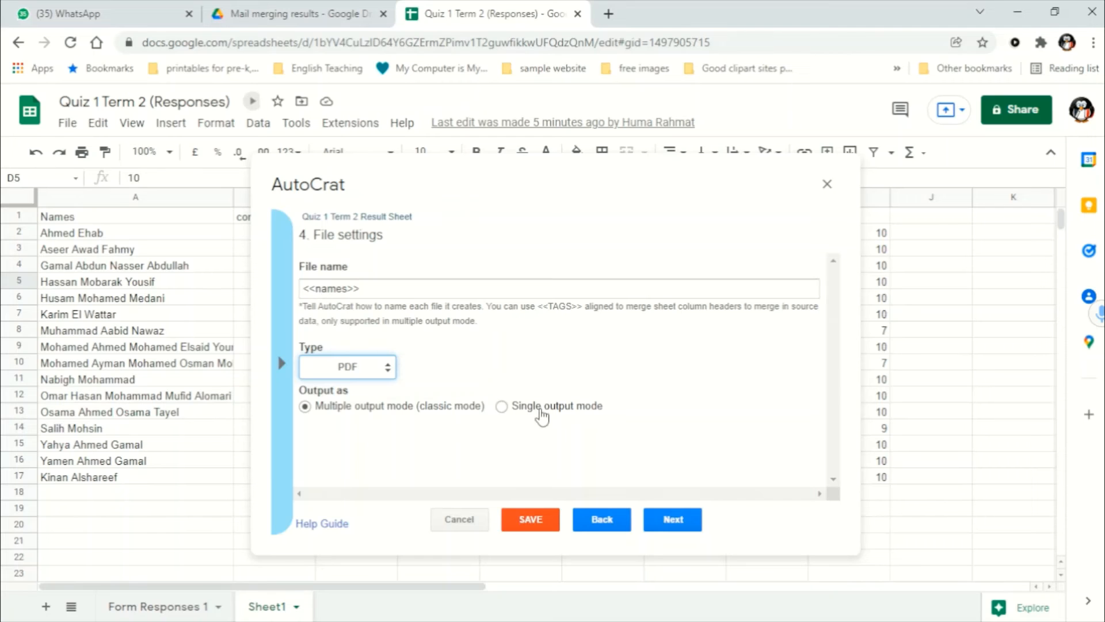
left_click(669, 521)
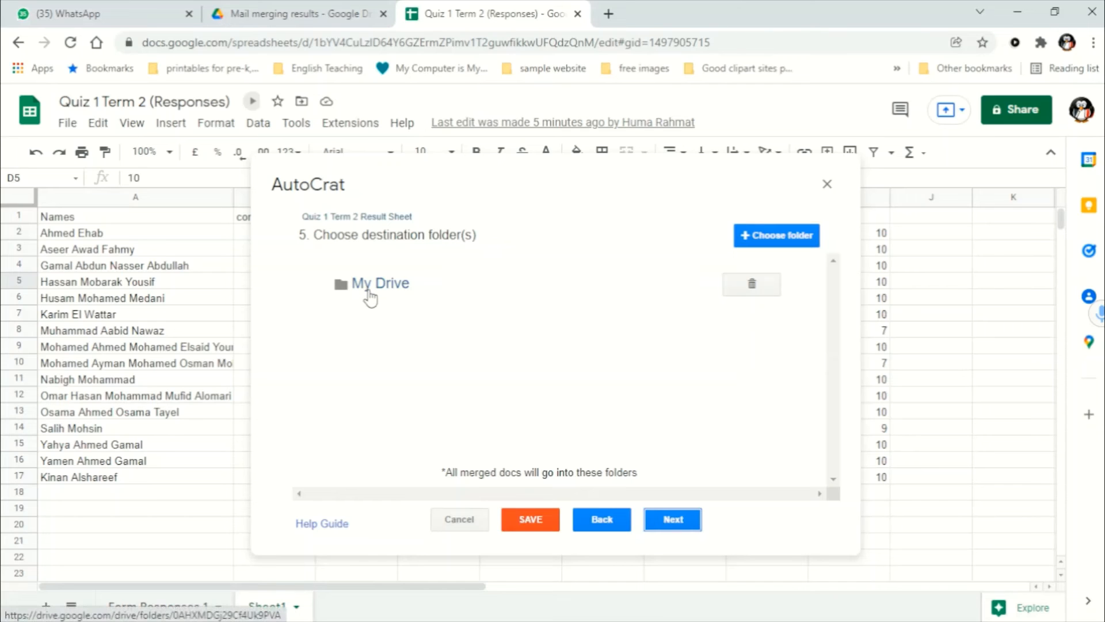
Step: Add the Student Result Sheets PDF folder inside Mail merging results as a destination folder
left_click(760, 233)
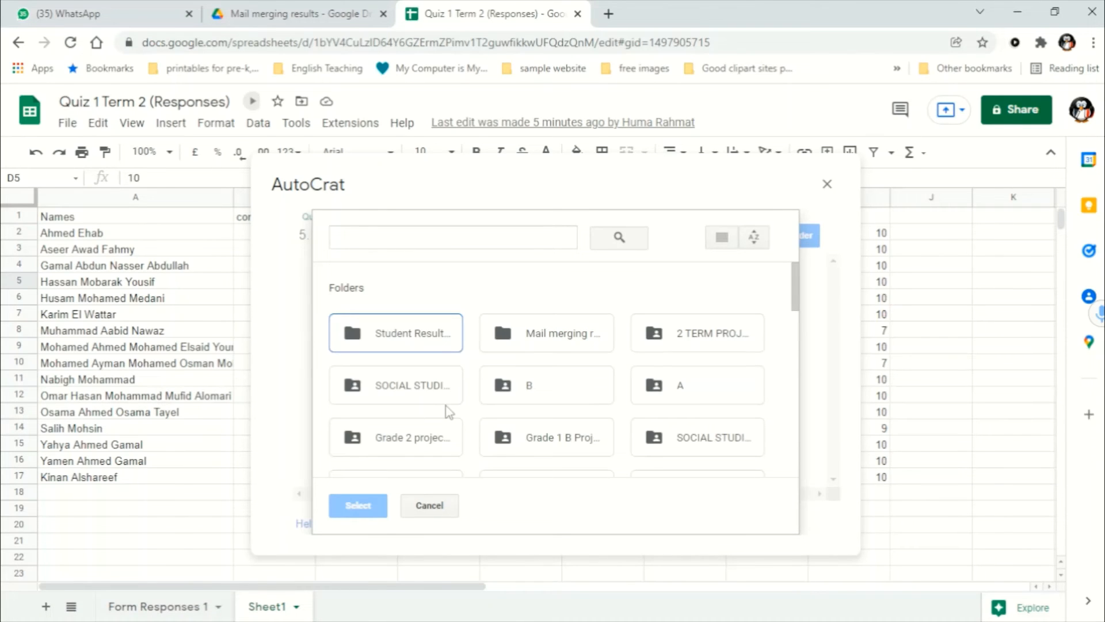
double_click(564, 334)
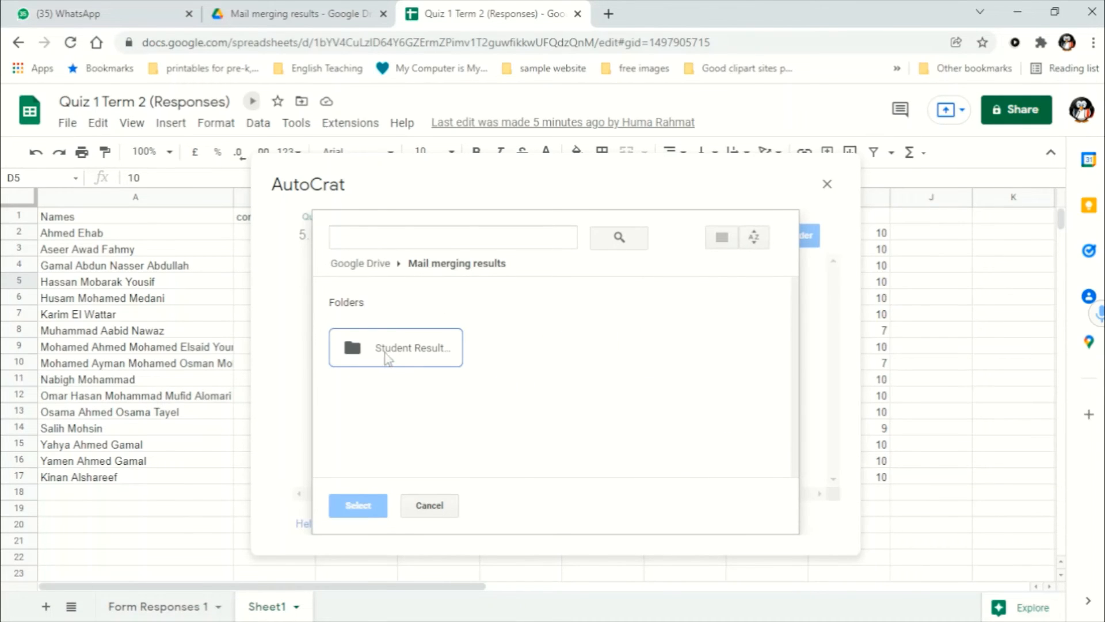
left_click(402, 352)
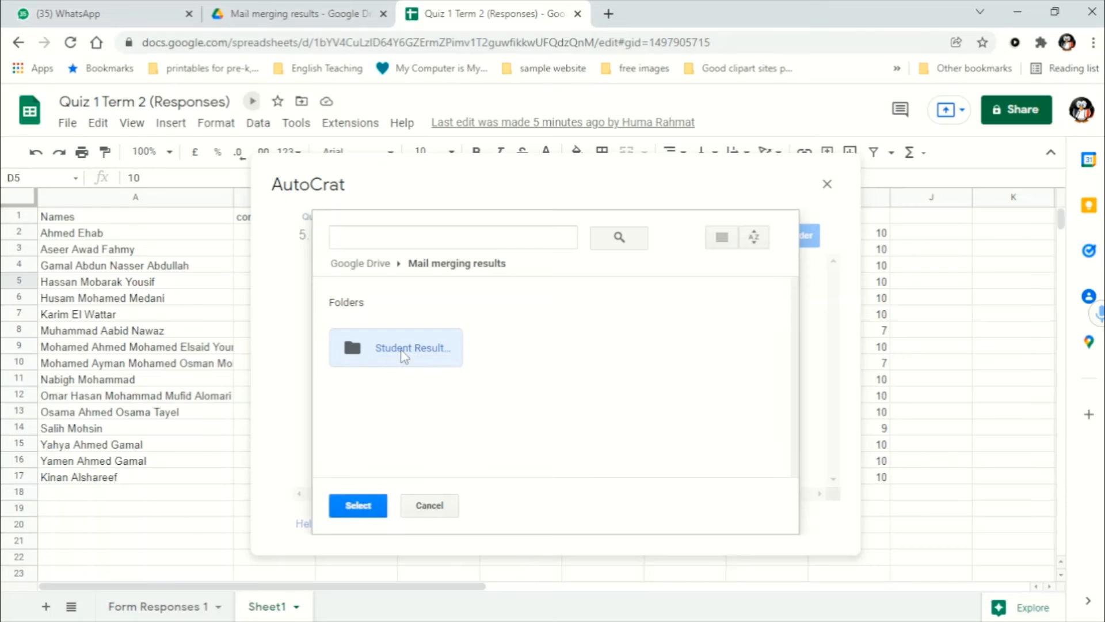
double_click(360, 353)
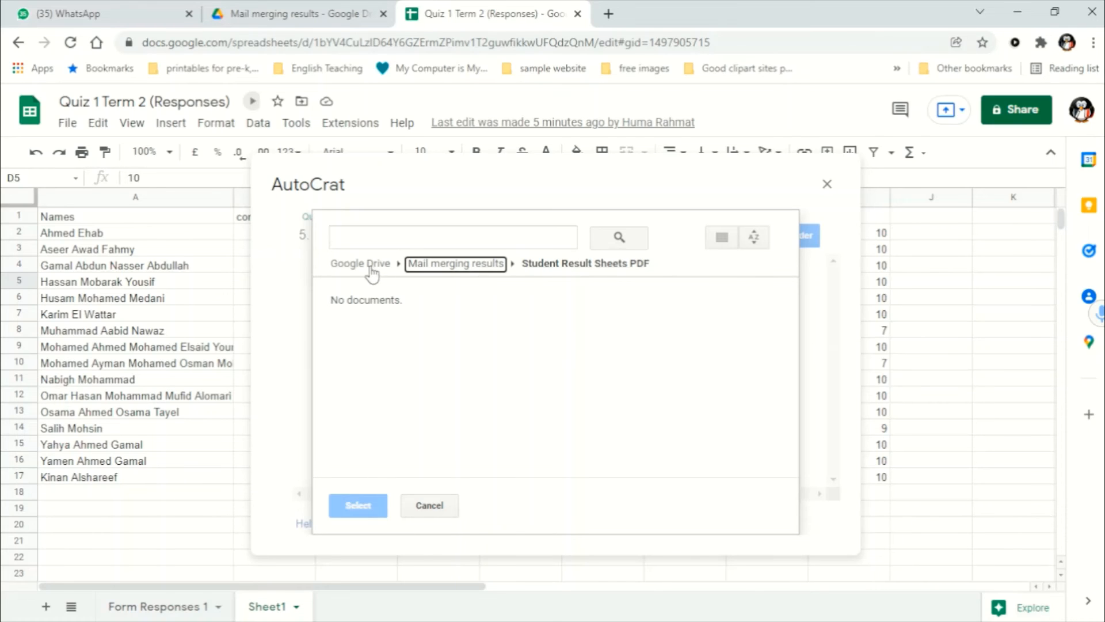
left_click(426, 264)
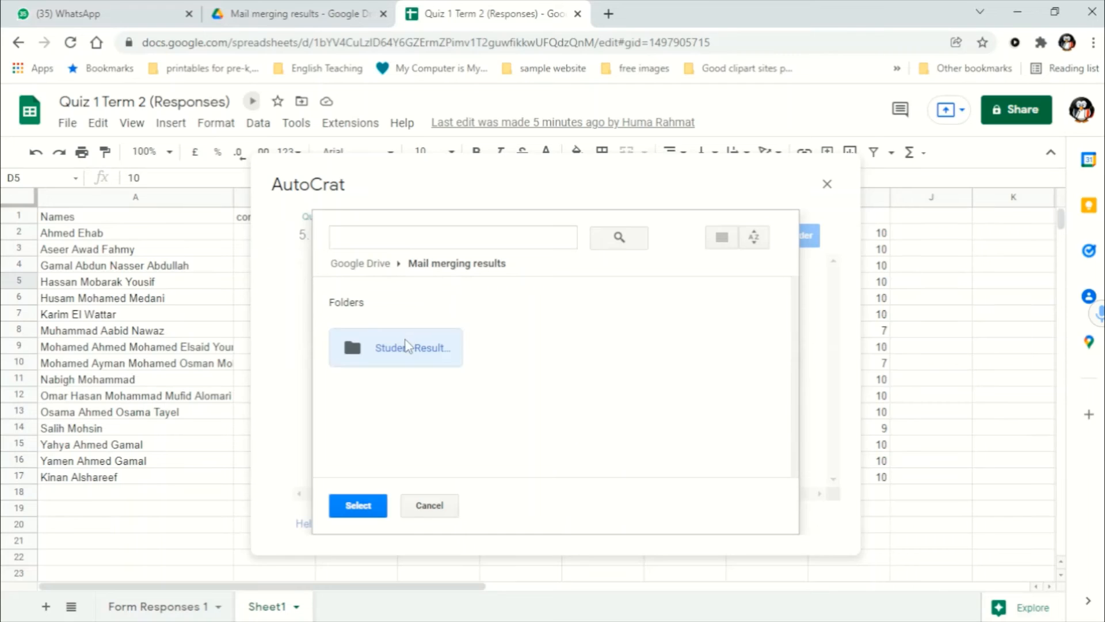
left_click(432, 348)
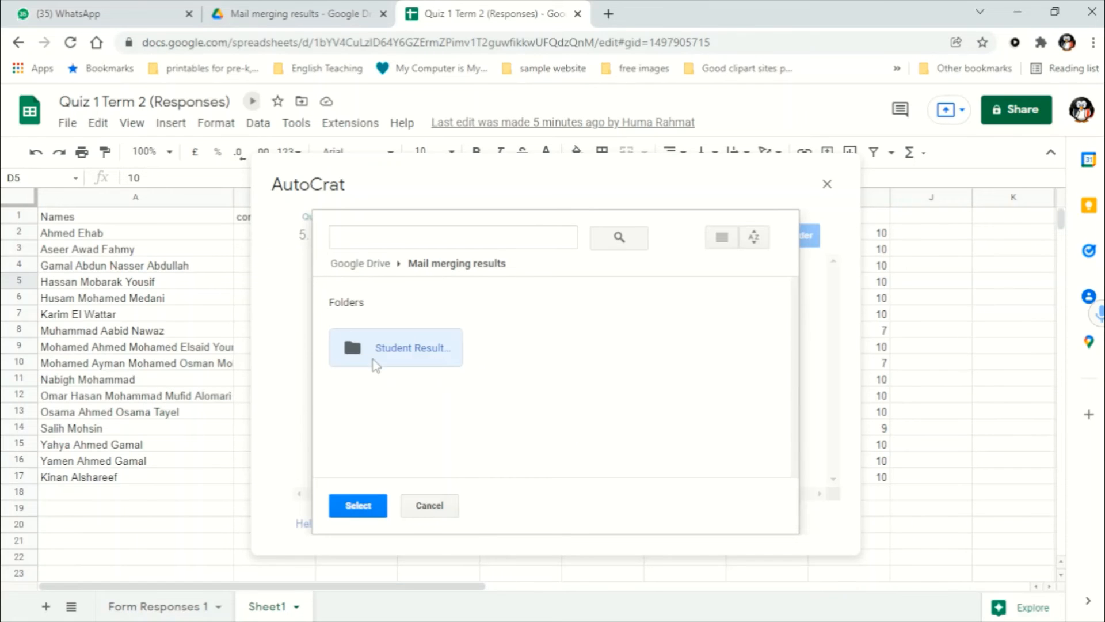
left_click(361, 506)
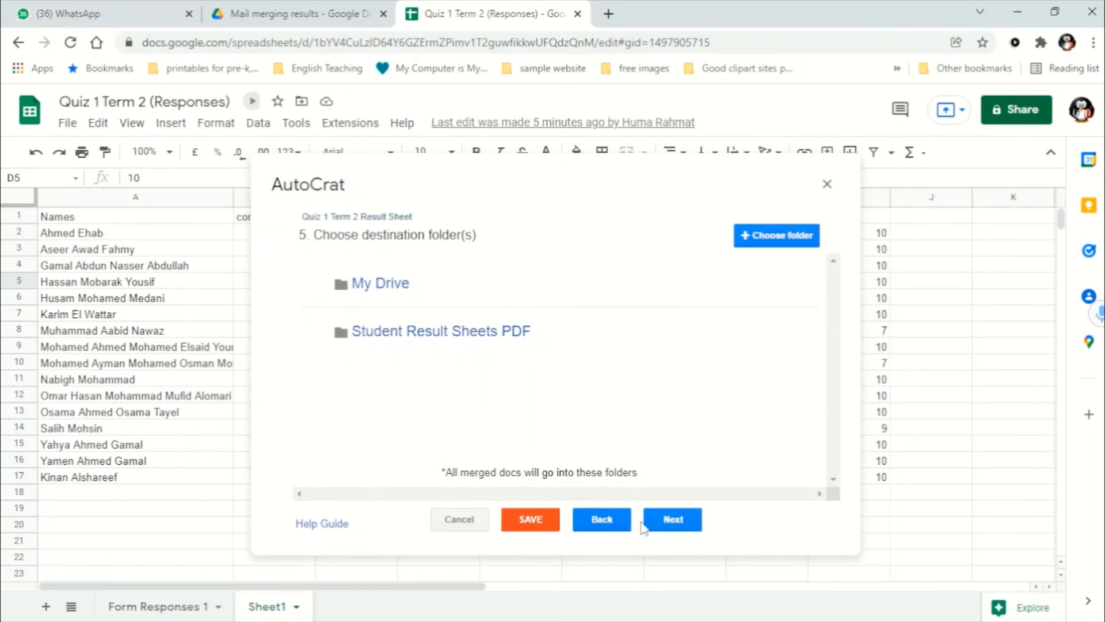
Step: Save the merge job without a dynamic folder reference, merge condition, document sharing, or form and time triggers
left_click(680, 529)
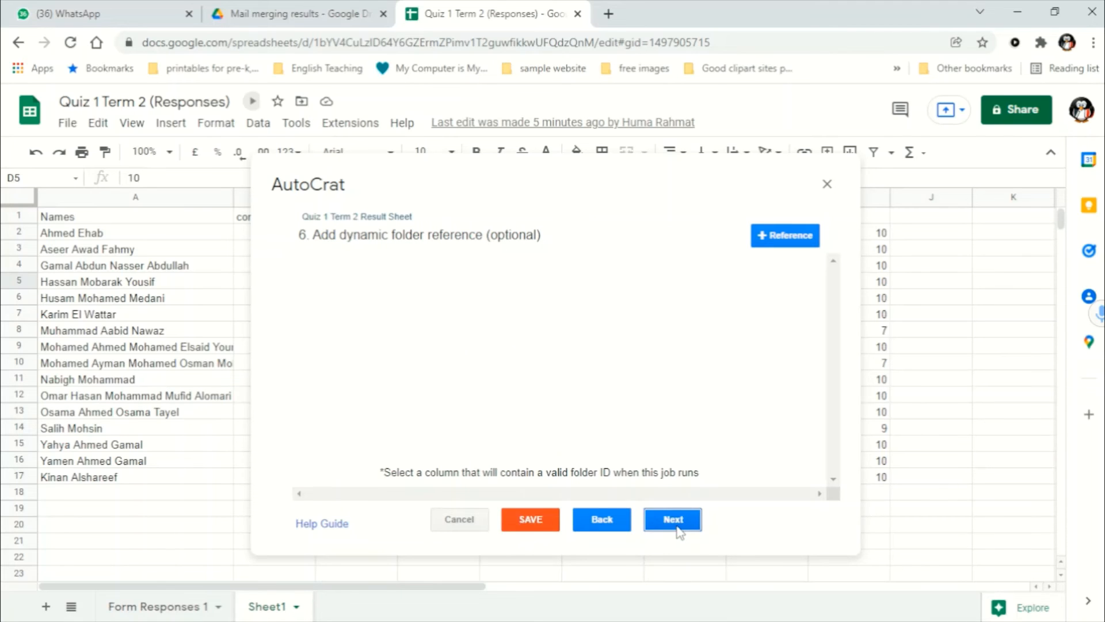
left_click(595, 522)
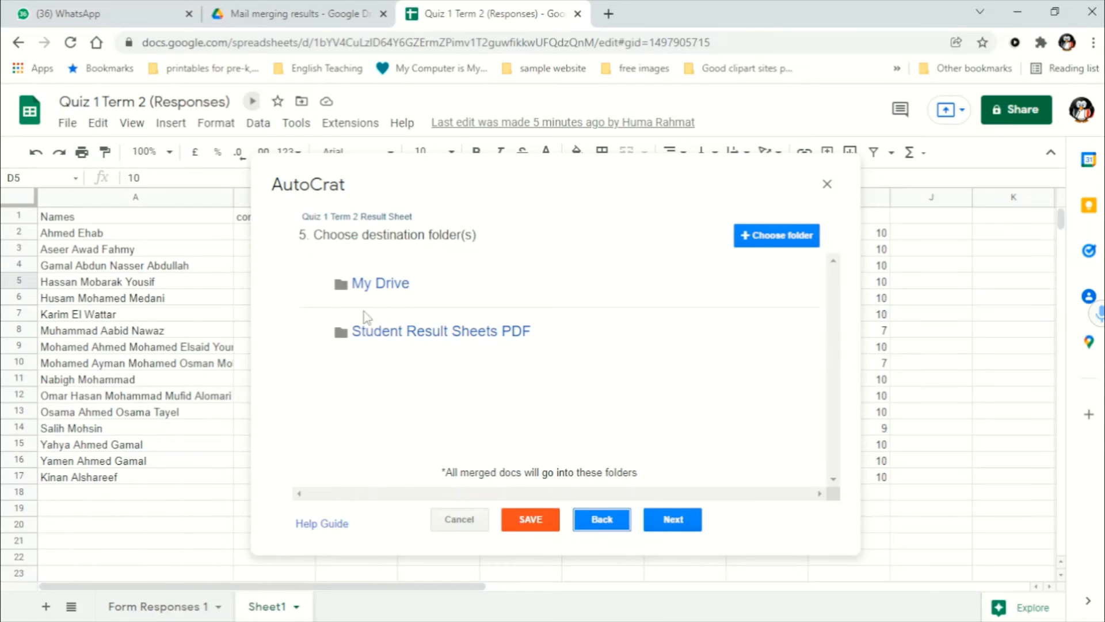
left_click(658, 523)
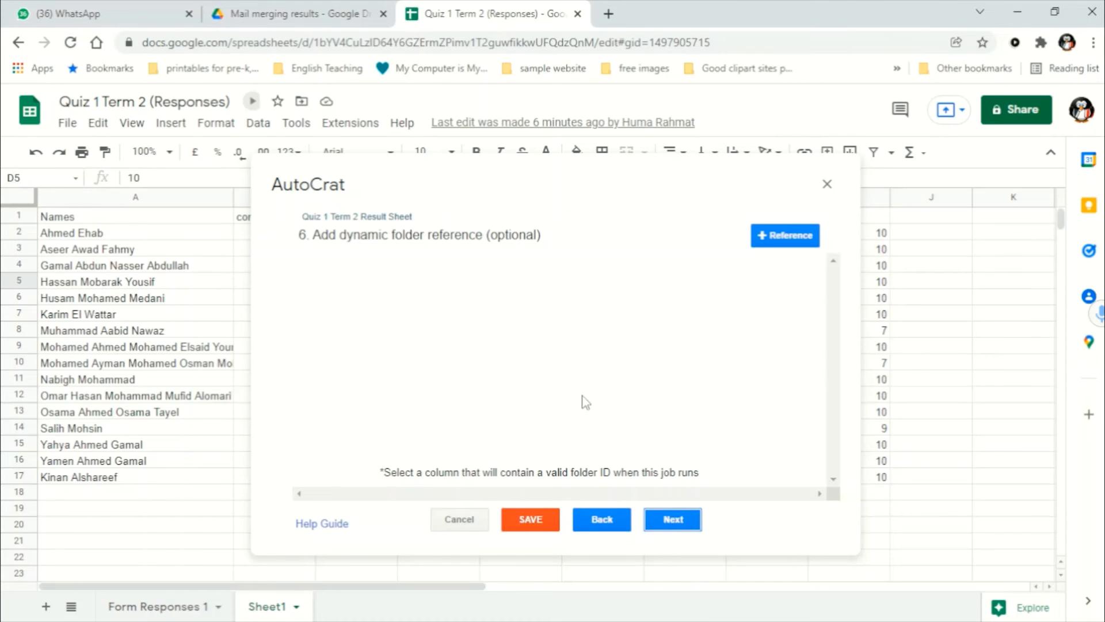
left_click(682, 523)
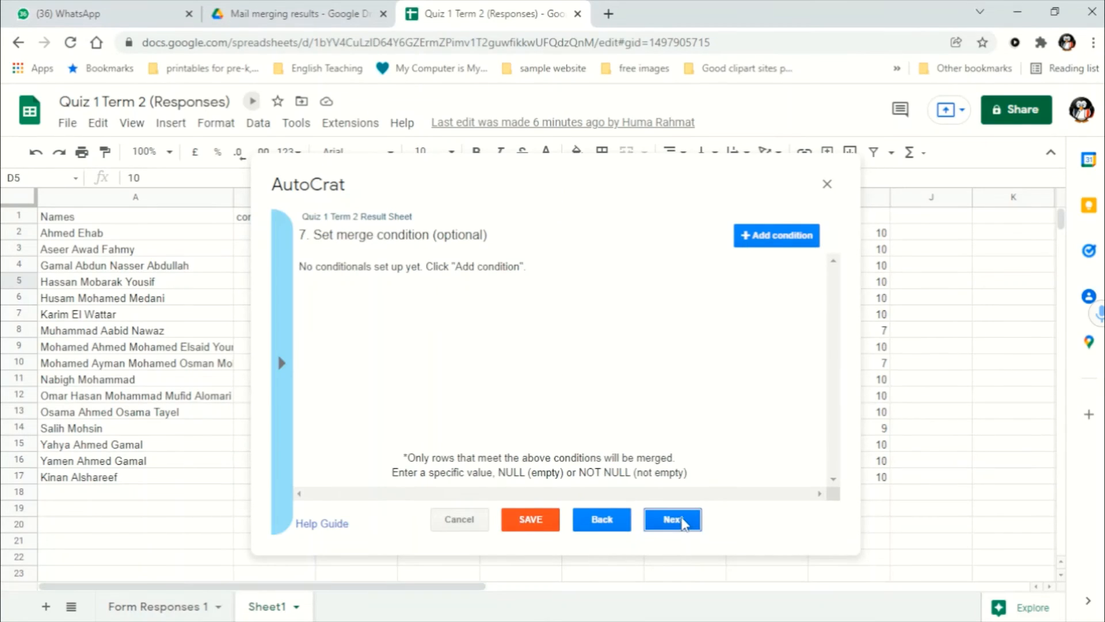
left_click(682, 523)
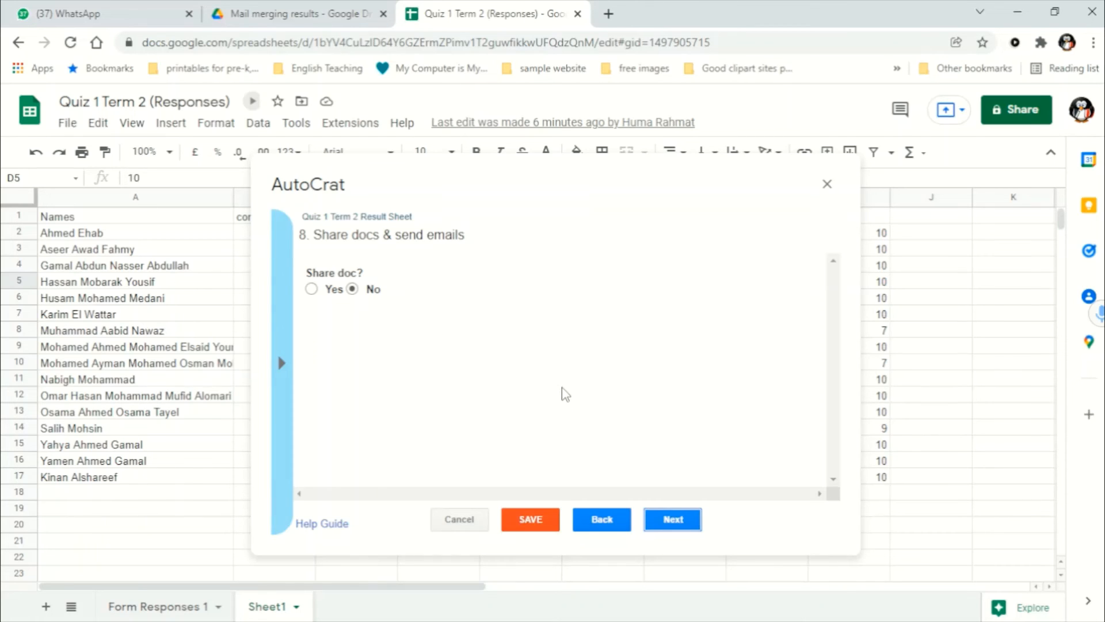
left_click(669, 522)
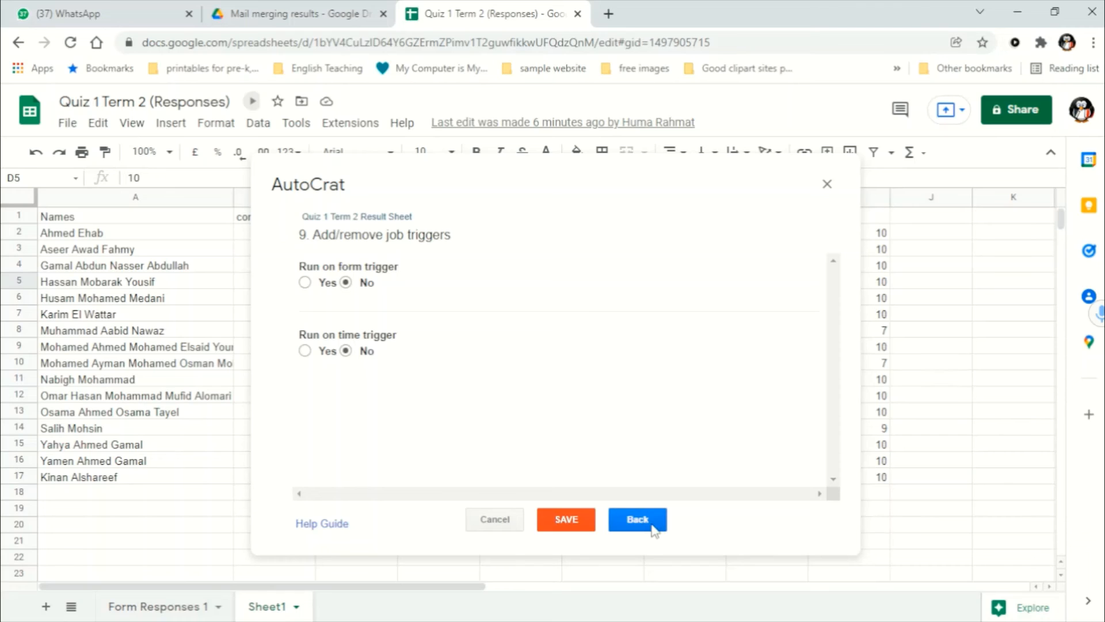
left_click(578, 523)
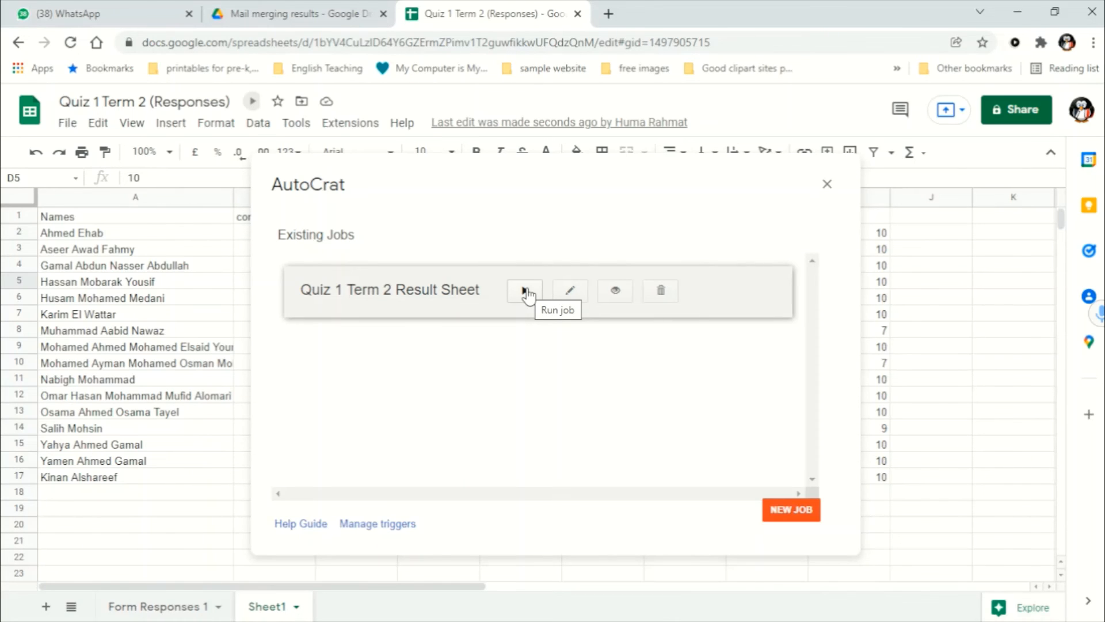
Step: Run the Quiz 1 Term 2 Result Sheet job and view the merged document columns added to Sheet1
left_click(527, 293)
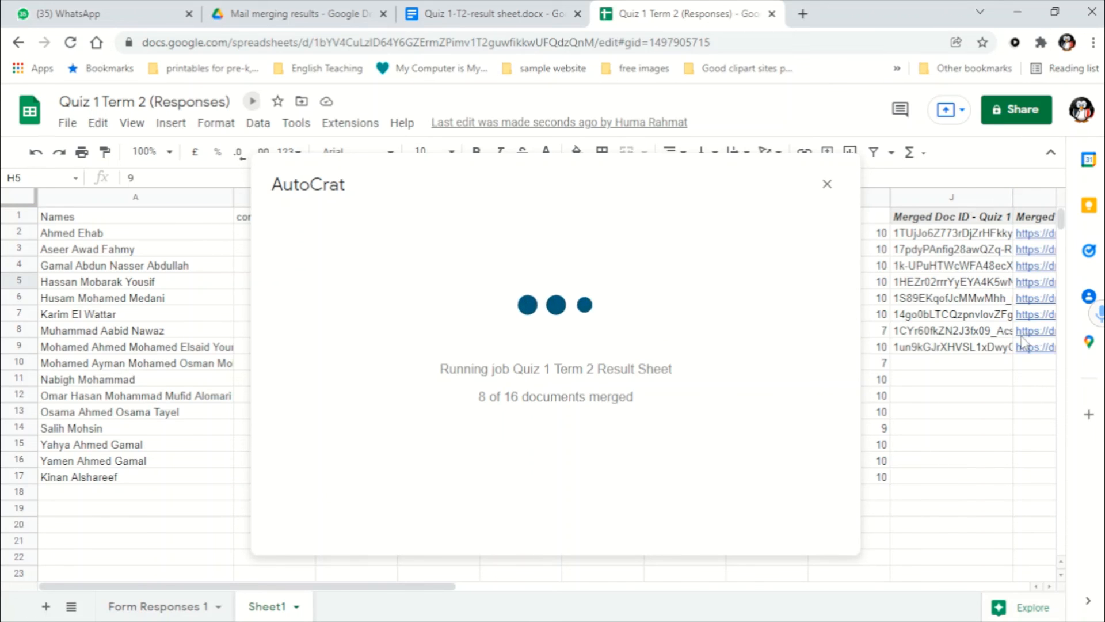
left_click_drag(427, 586, 530, 607)
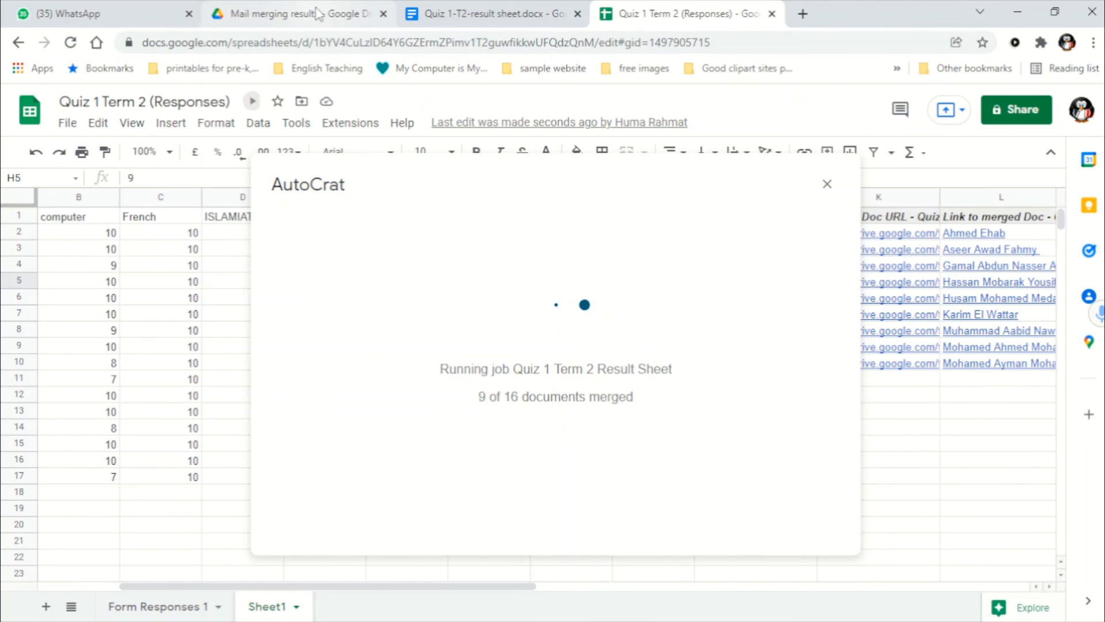
Step: Switch to Google Drive and look through the generated PDFs in the Student Result Sheets PDF folder
left_click(317, 13)
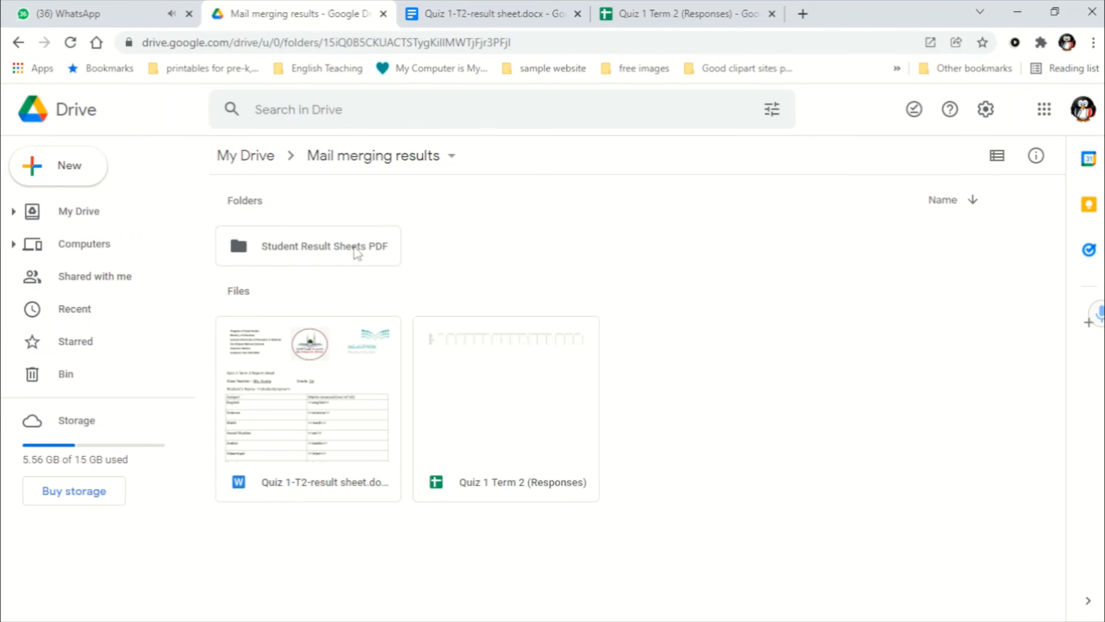
double_click(316, 245)
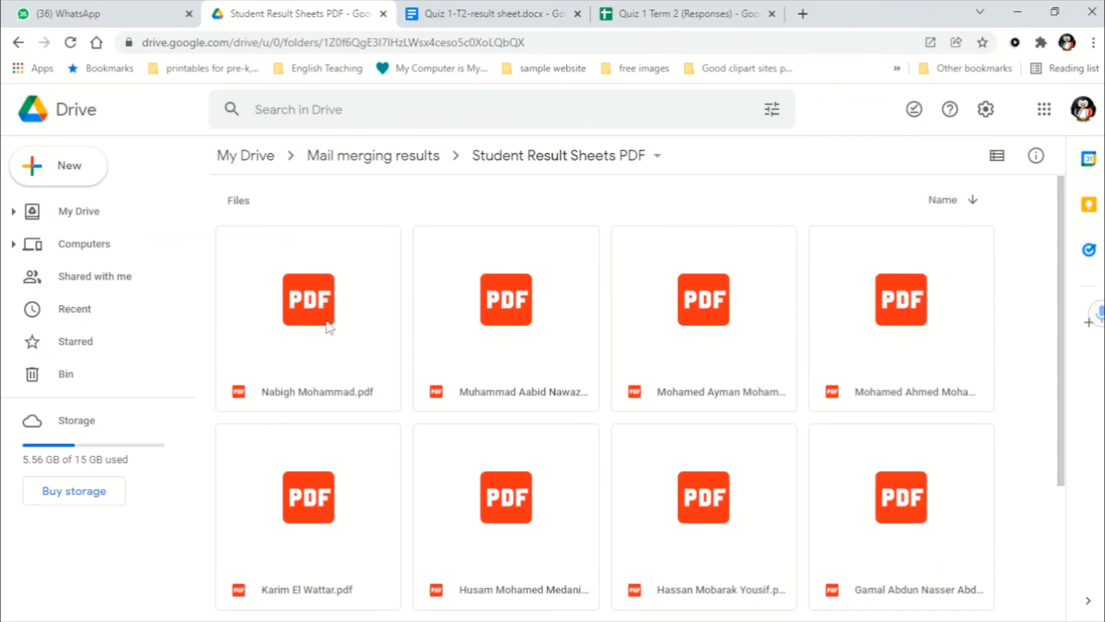
scroll(313, 309, "down", 1)
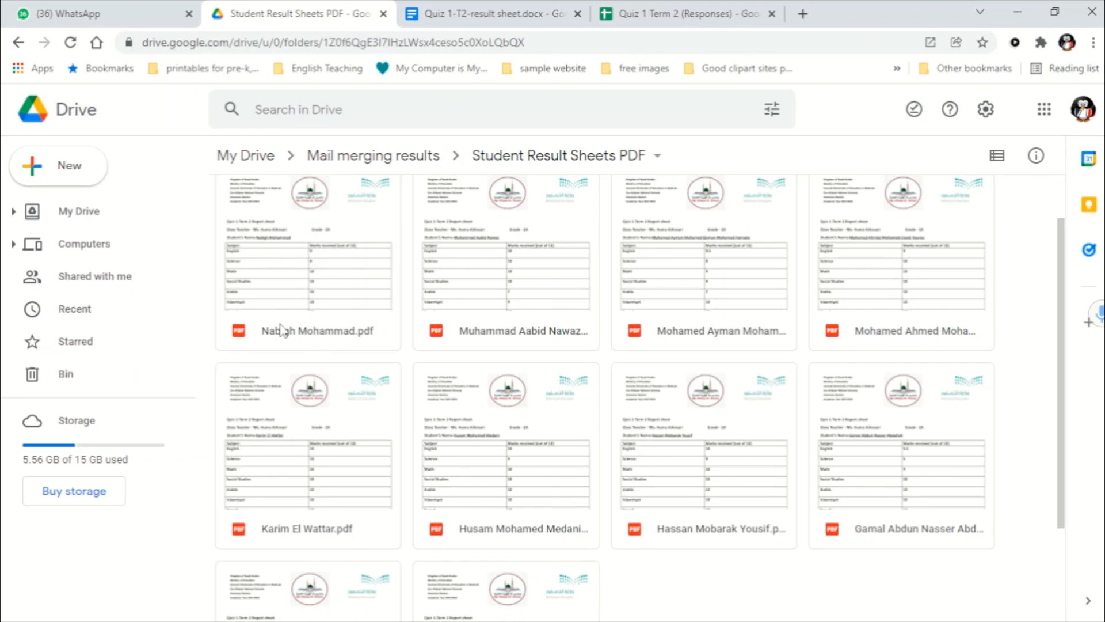
scroll(325, 351, "down", 2)
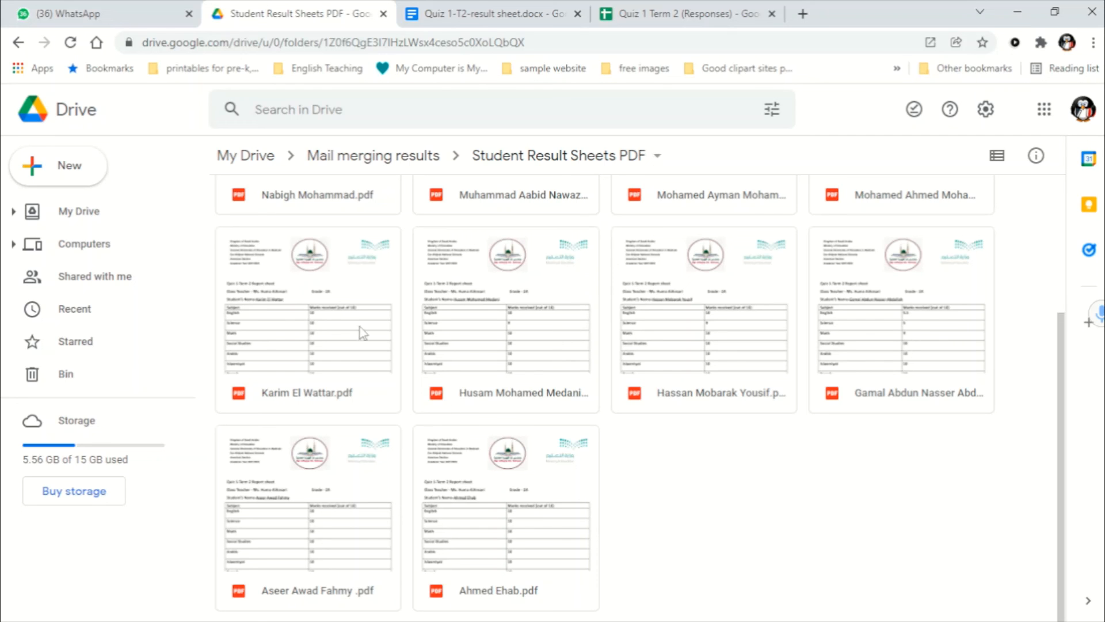
scroll(316, 285, "up", 2)
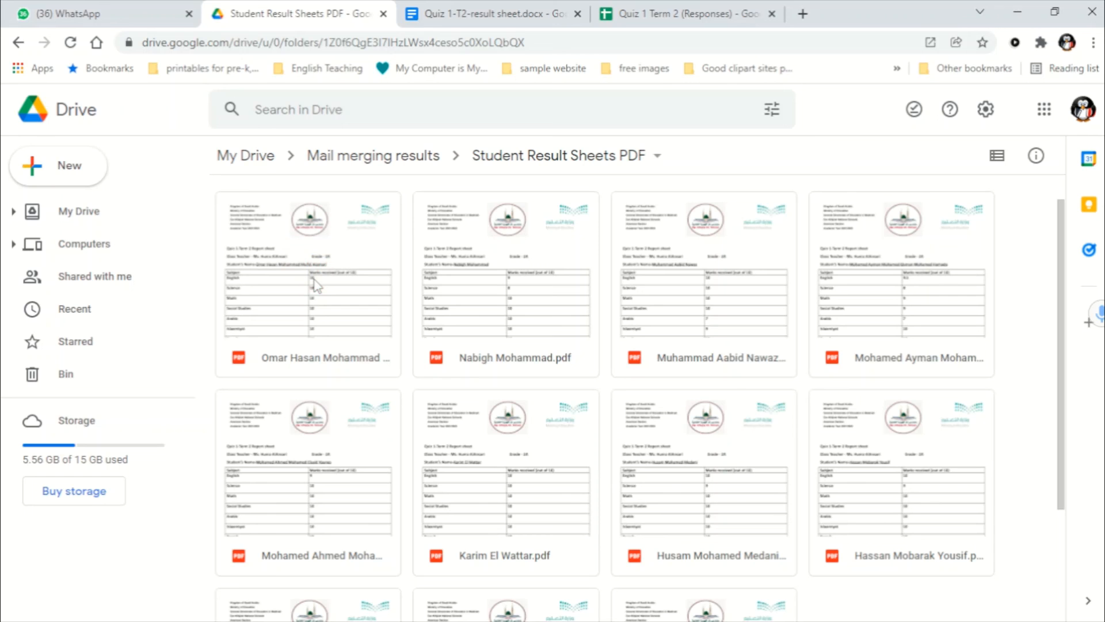
scroll(344, 332, "down", 2)
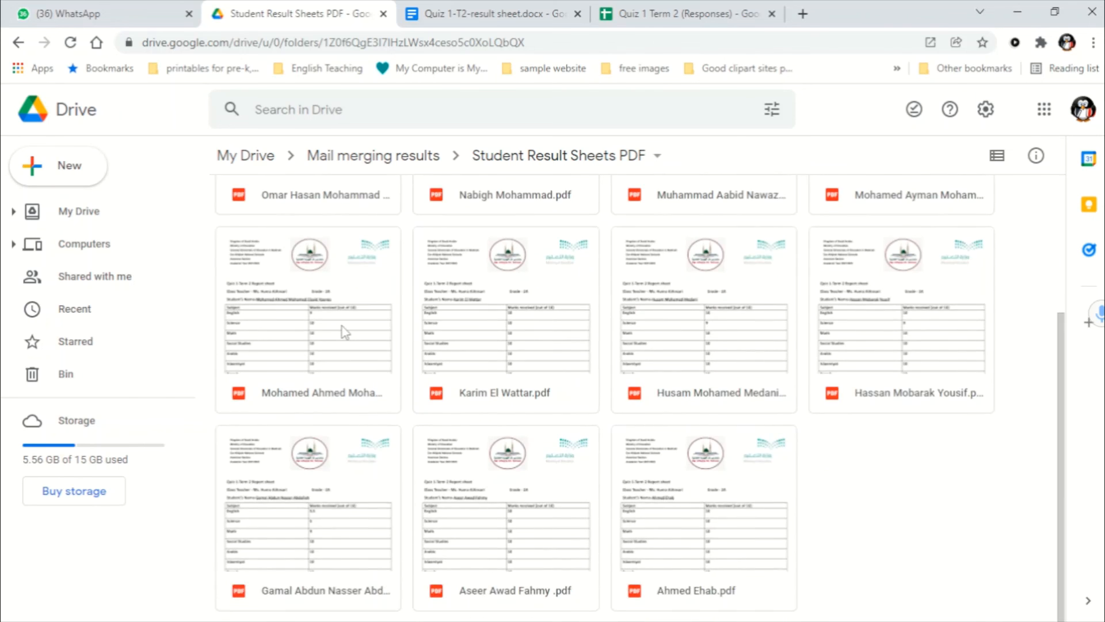
scroll(344, 332, "up", 3)
Step: Open the first student's result PDF, check the name and subject marks, and move on to the following student's PDF
double_click(324, 288)
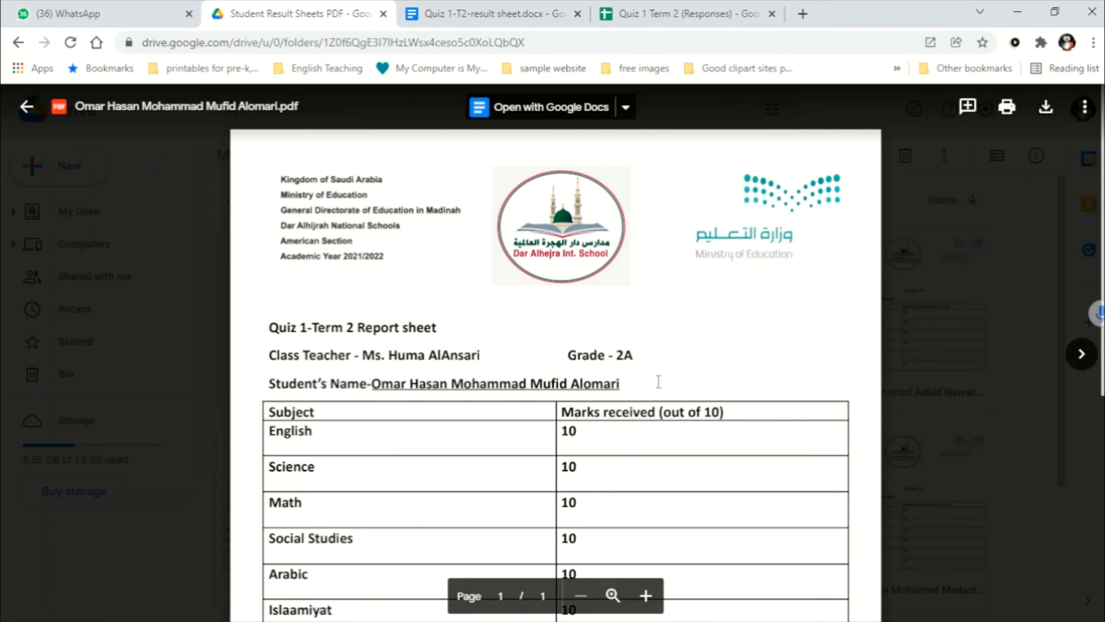
scroll(768, 426, "down", 3)
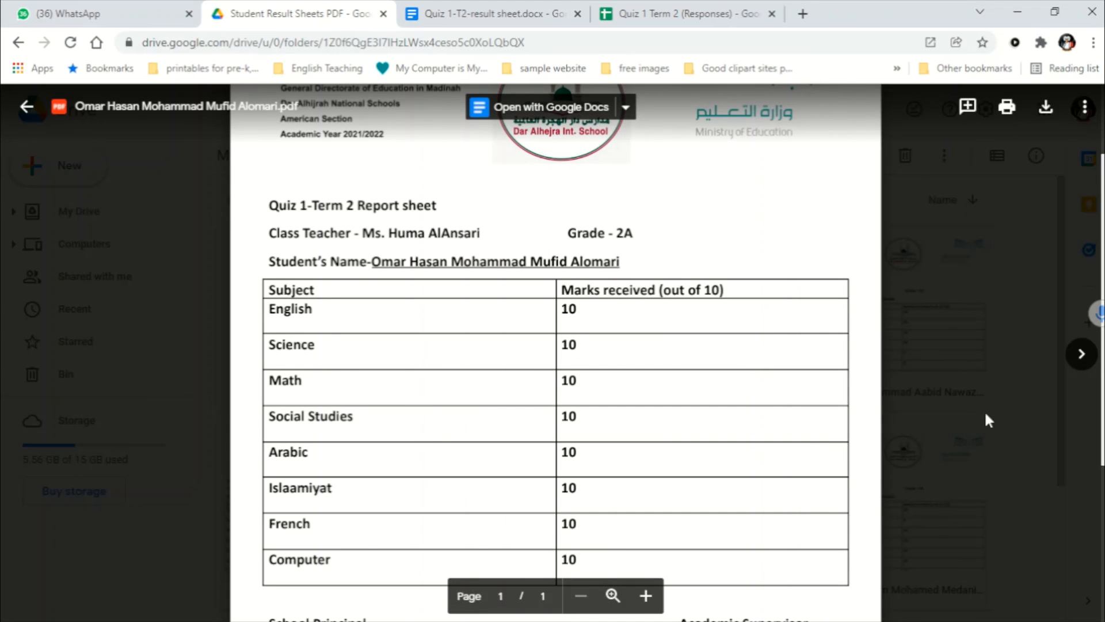
left_click(1078, 358)
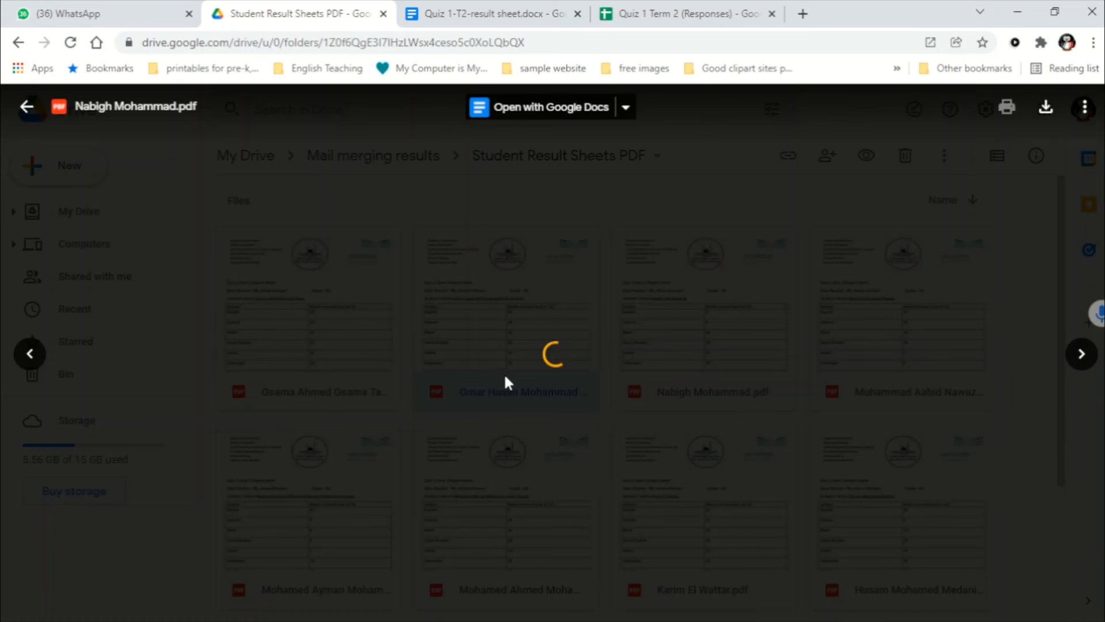
Step: Check the name and subject marks in the opened student's result PDF, then close the preview
scroll(423, 411, "down", 6)
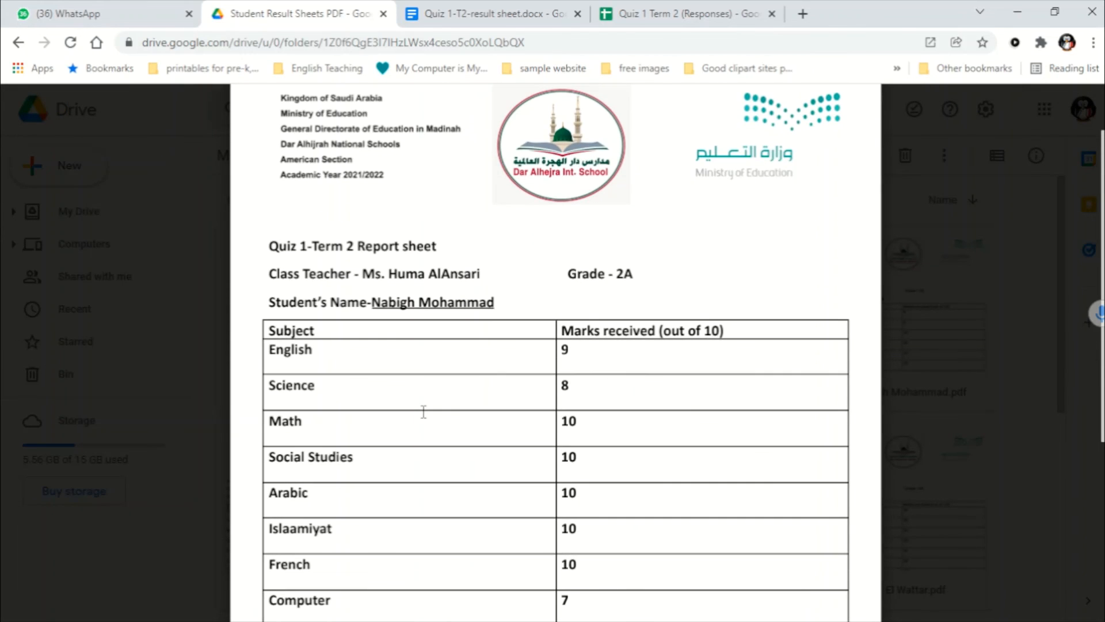
scroll(424, 412, "up", 6)
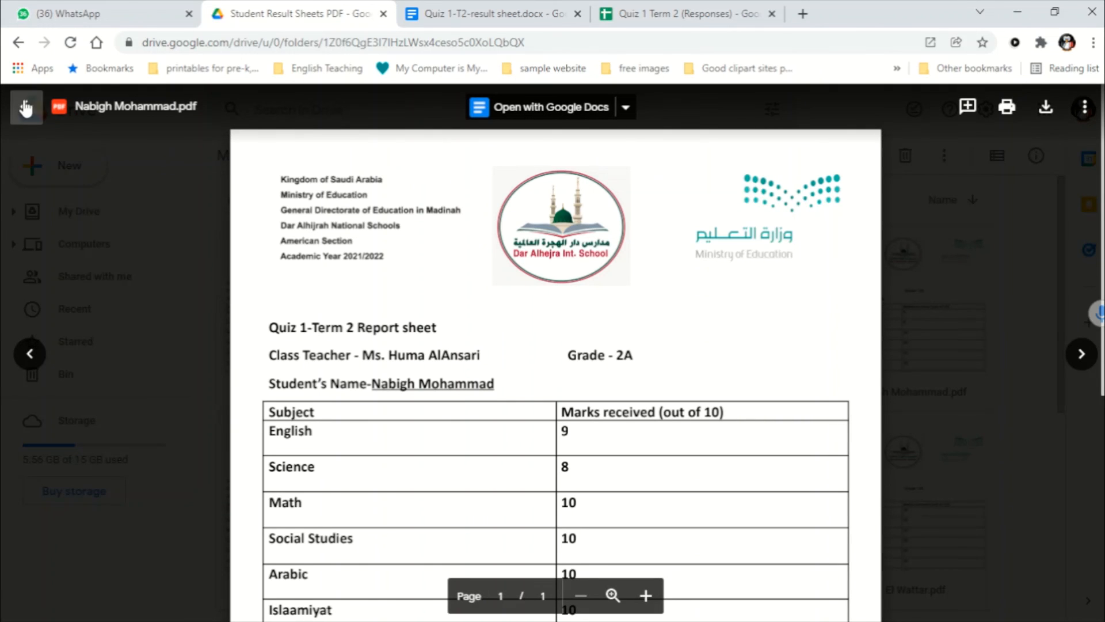
left_click(17, 110)
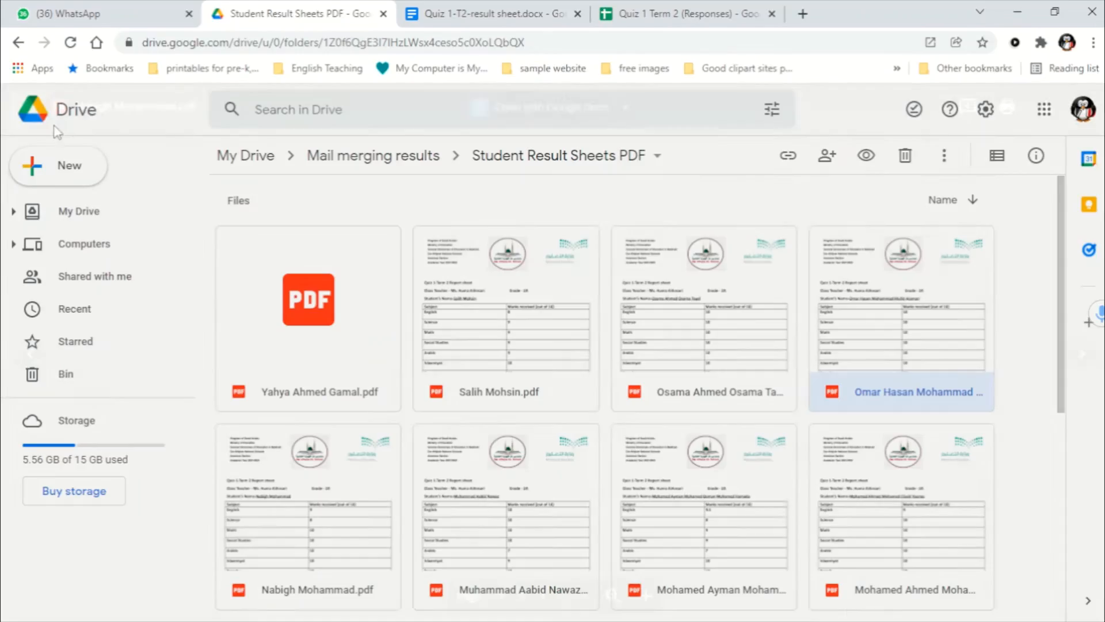
Step: Look through the generated student PDFs in the Student Result Sheets PDF folder and return to the Mail merging results folder
scroll(636, 454, "down", 3)
scroll(636, 455, "down", 5)
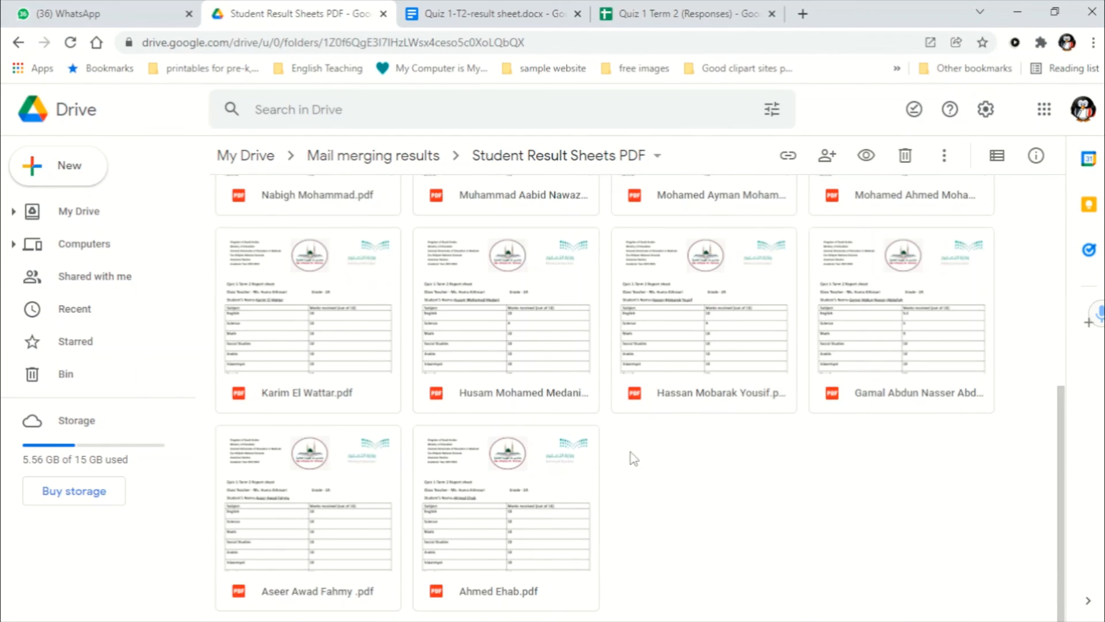
scroll(640, 478, "up", 4)
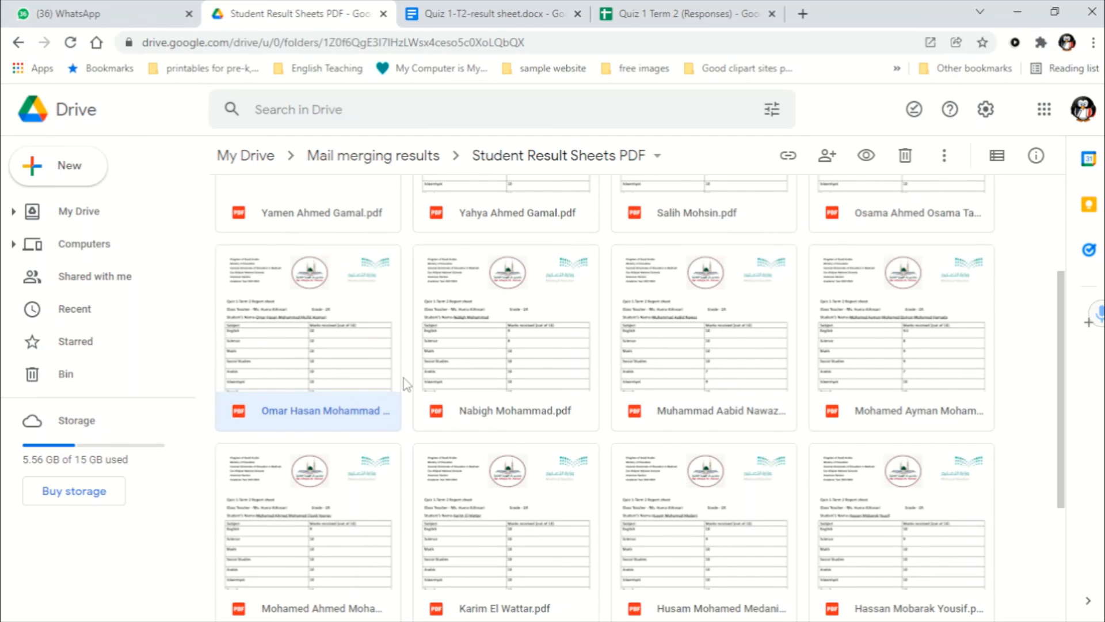
scroll(408, 383, "down", 2)
scroll(550, 475, "down", 2)
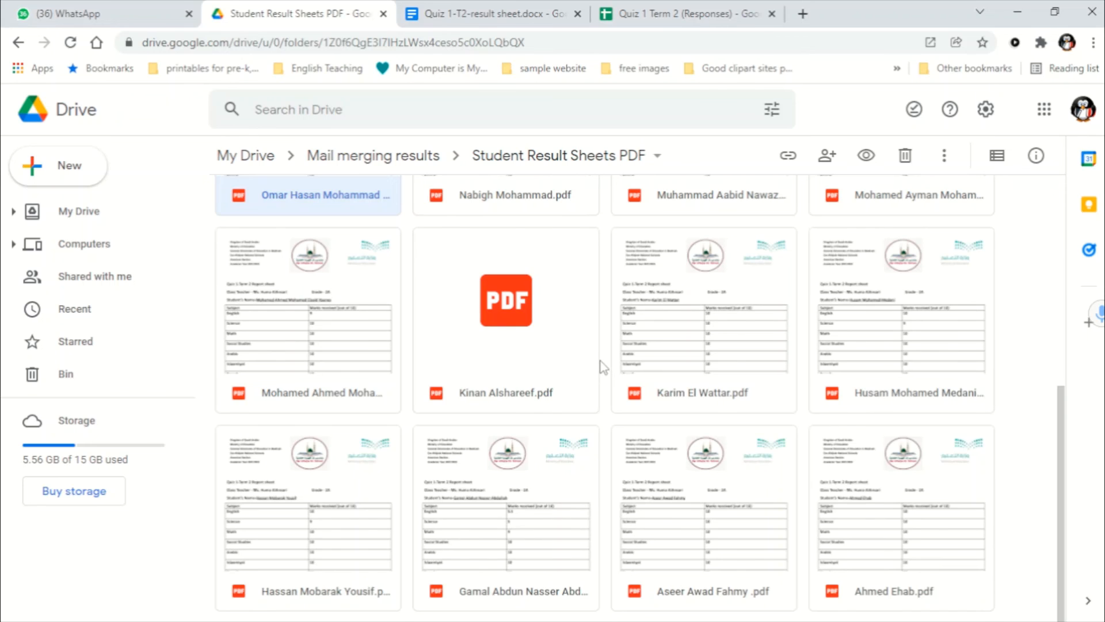
scroll(601, 366, "up", 3)
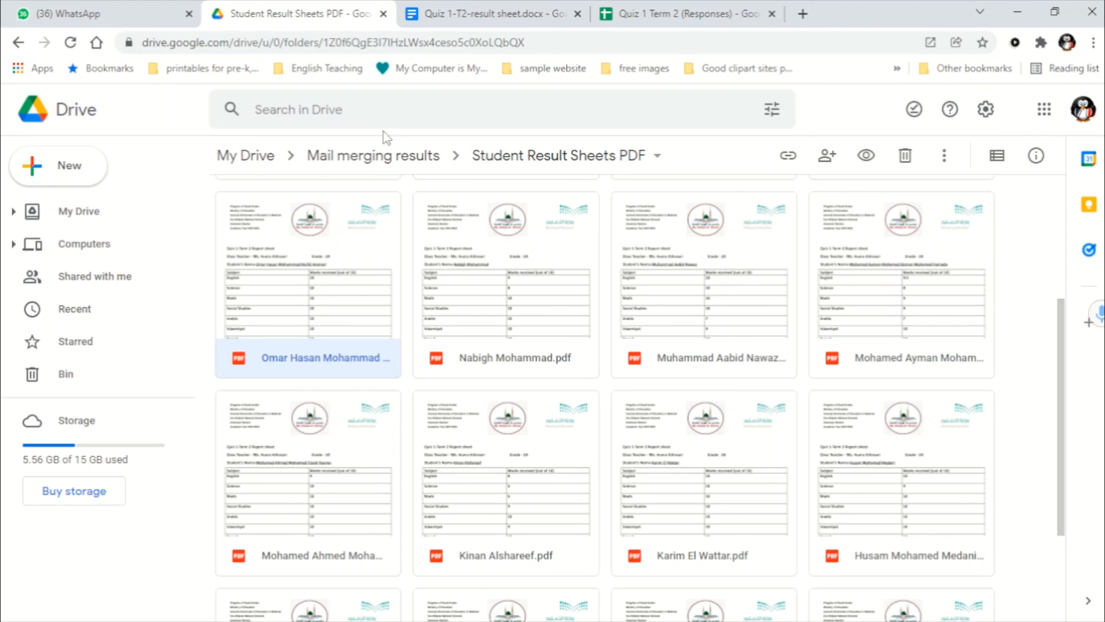
left_click(362, 159)
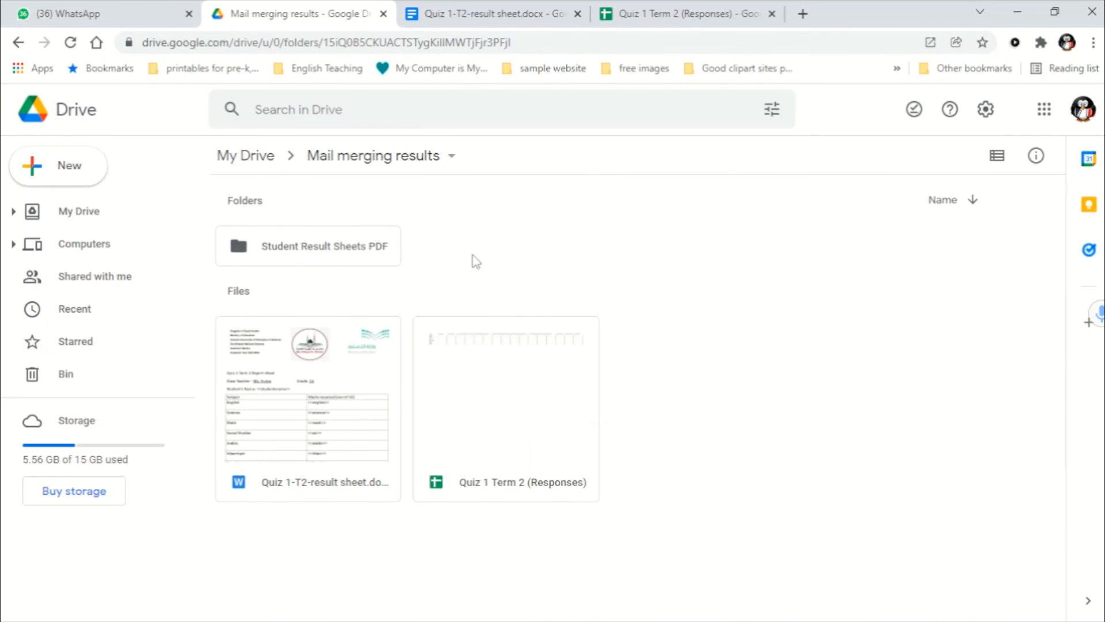